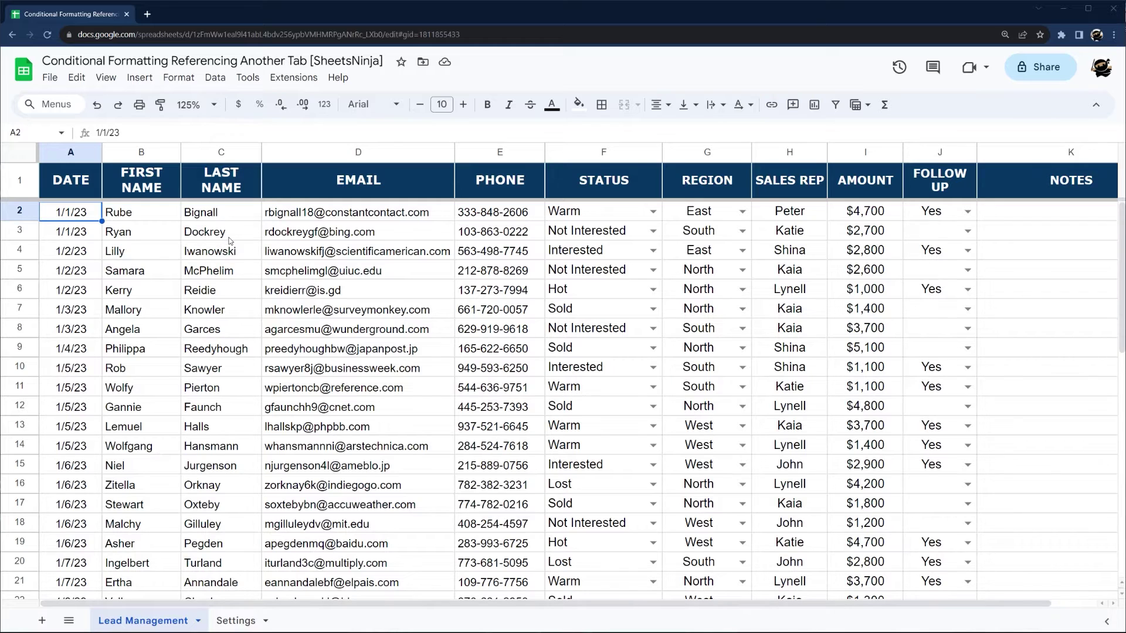
# Compare the lead emails in D2:D17 with the email list in Settings column A
pyautogui.moveTo(61, 154); pyautogui.dragTo(895, 157)
pyautogui.click(98, 219)
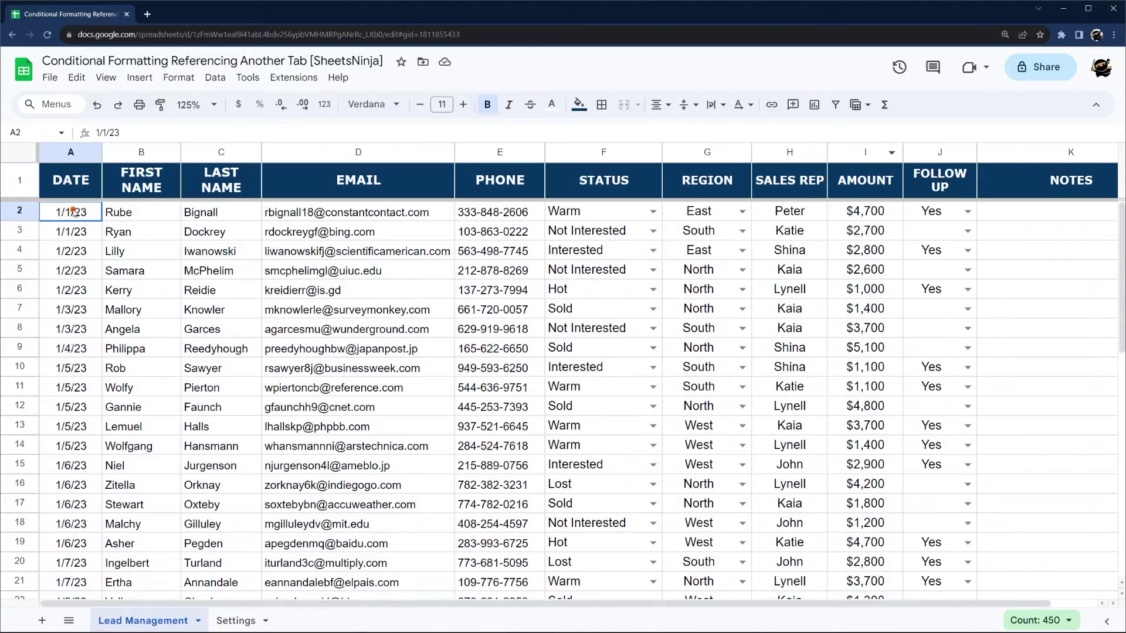
pyautogui.click(234, 621)
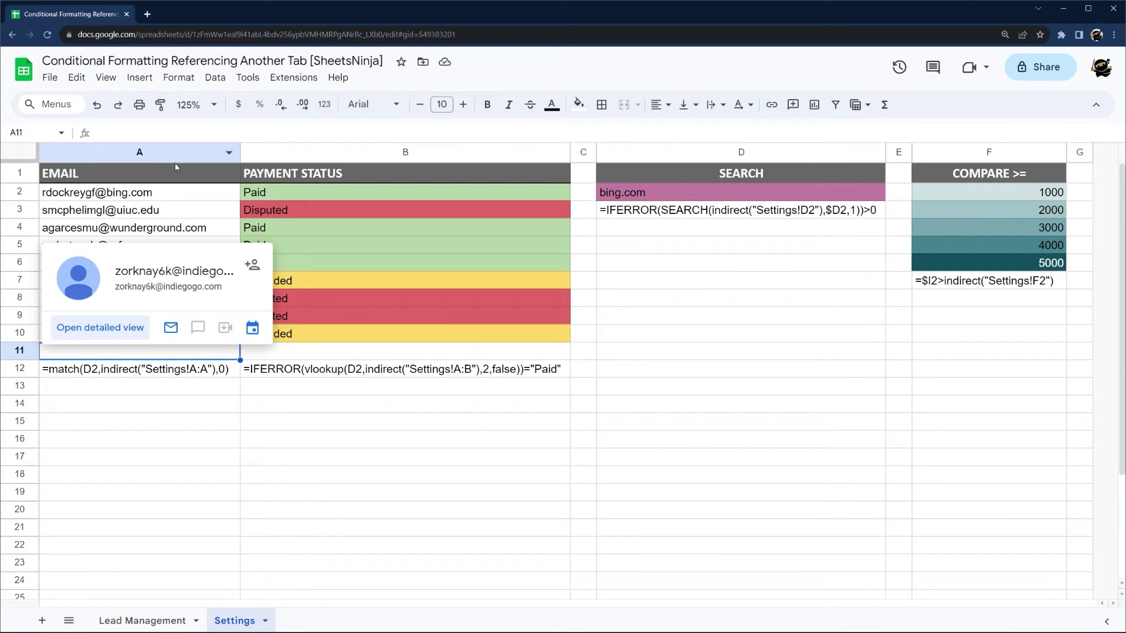
pyautogui.moveTo(181, 152); pyautogui.dragTo(405, 153)
pyautogui.click(723, 300)
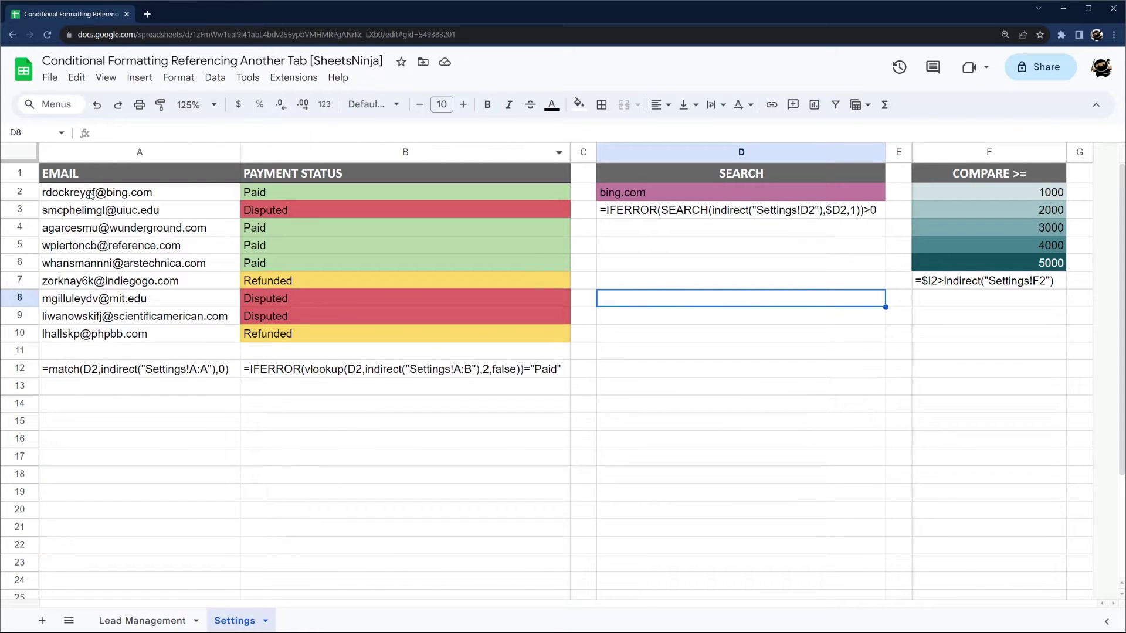
pyautogui.moveTo(91, 194); pyautogui.dragTo(168, 620)
pyautogui.click(169, 619)
pyautogui.click(350, 210)
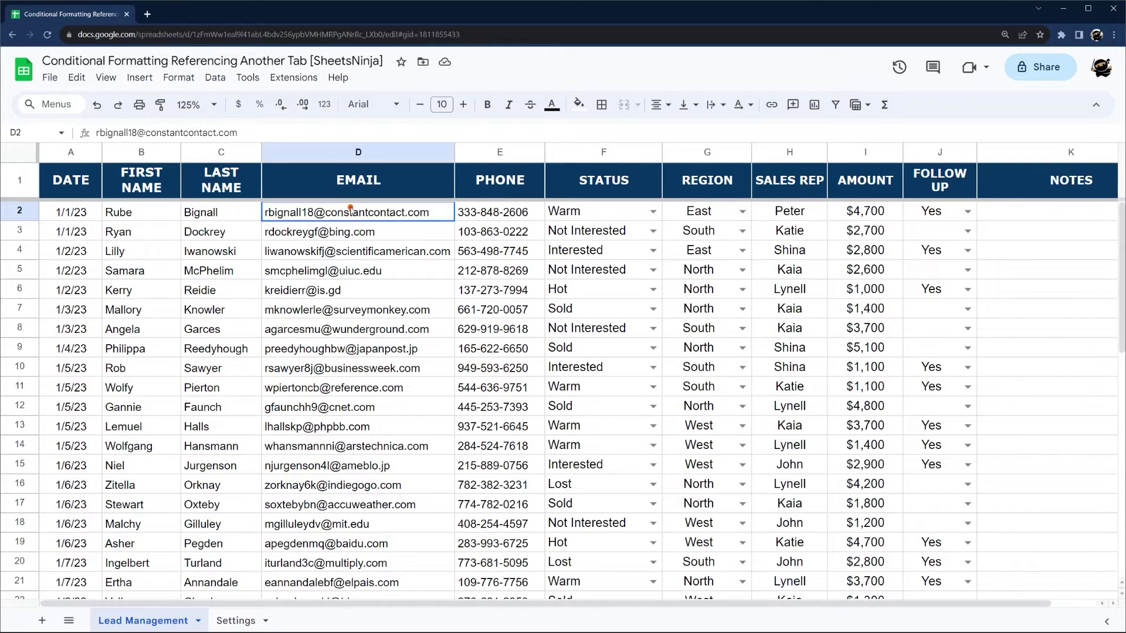
pyautogui.moveTo(350, 210); pyautogui.dragTo(352, 505)
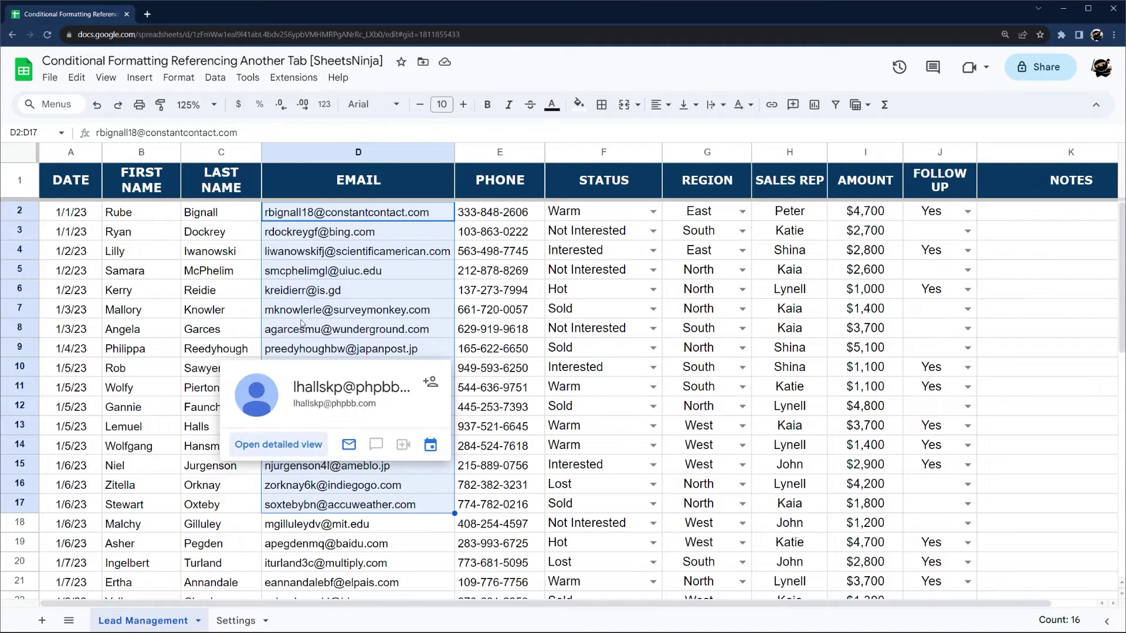
# Copy the match formula from Settings cell A12
pyautogui.click(229, 621)
pyautogui.click(118, 226)
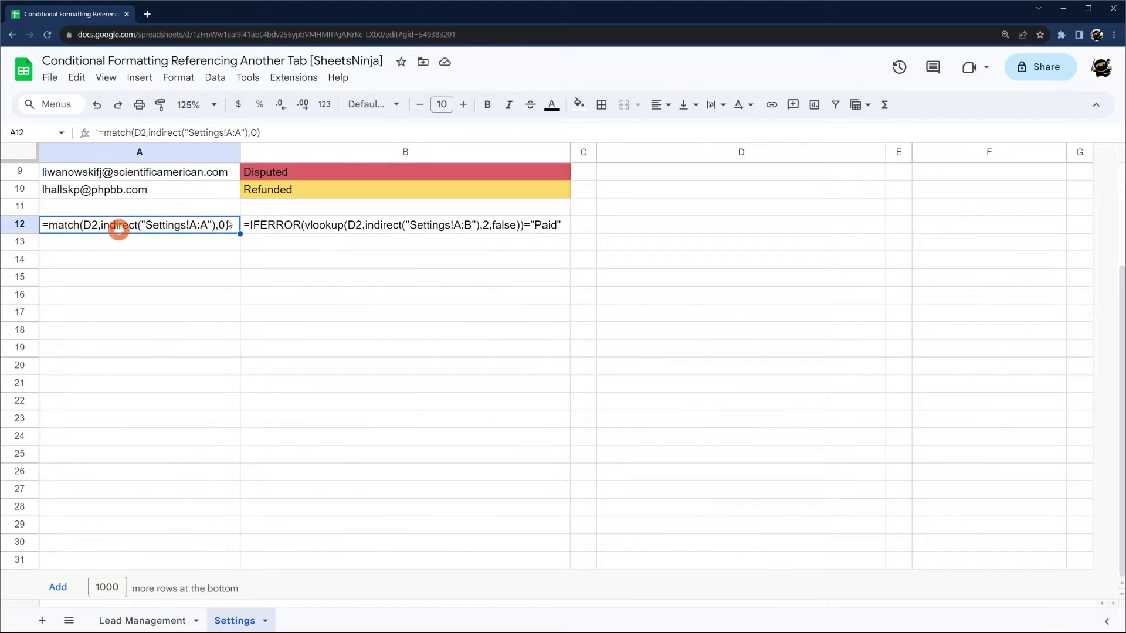
pyautogui.tripleClick(260, 133)
pyautogui.press('Escape')
# Add a magenta-fill custom formula rule on D2:D50 using the pasted match formula
pyautogui.click(139, 621)
pyautogui.hotkey('ctrl', 'shift', 'Down')
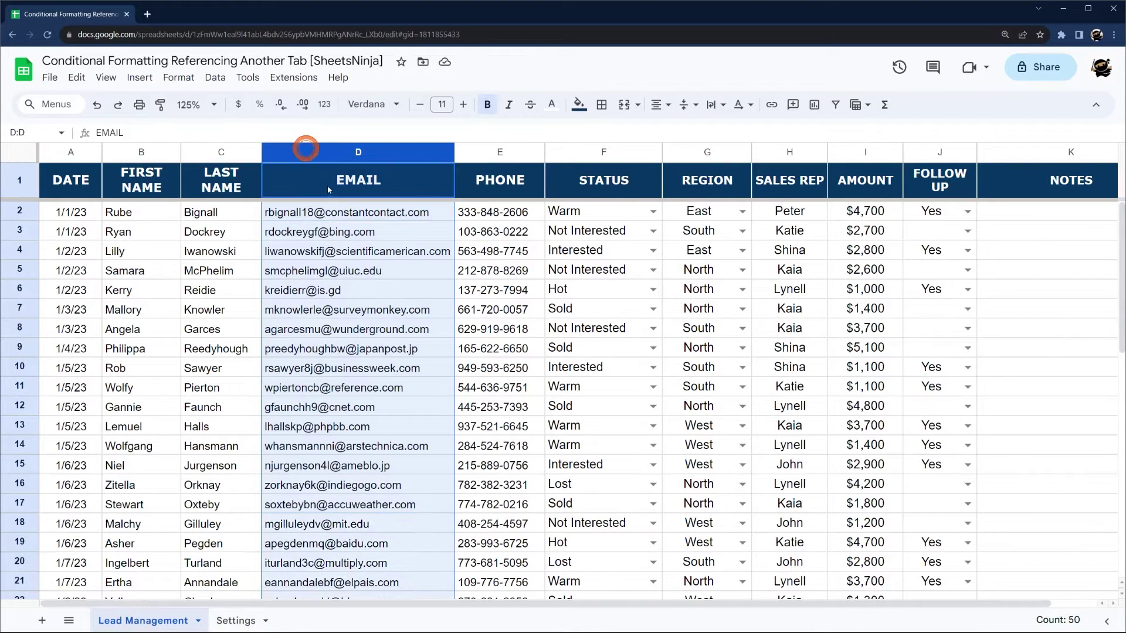
pyautogui.click(173, 79)
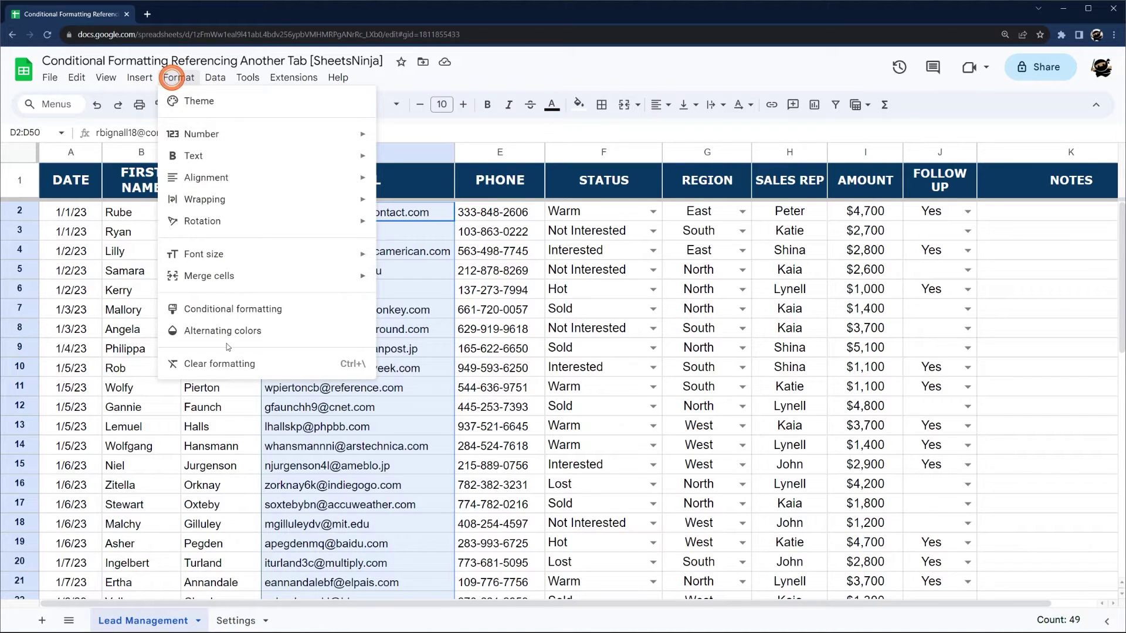
pyautogui.click(209, 306)
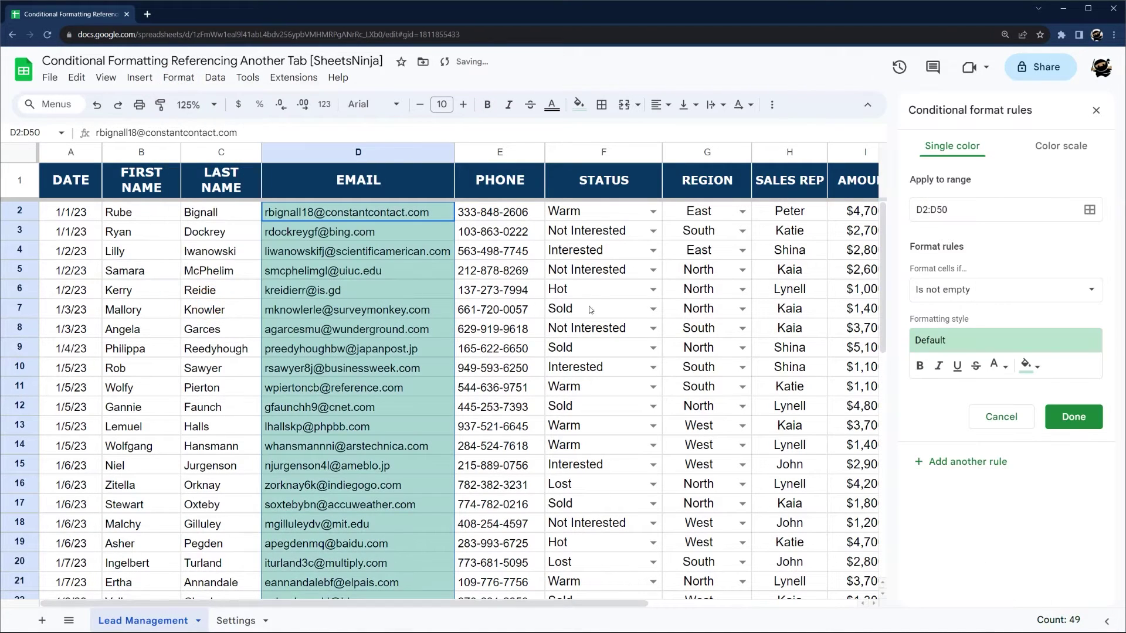
pyautogui.click(978, 287)
pyautogui.scroll(-3, 950, 499)
pyautogui.click(950, 604)
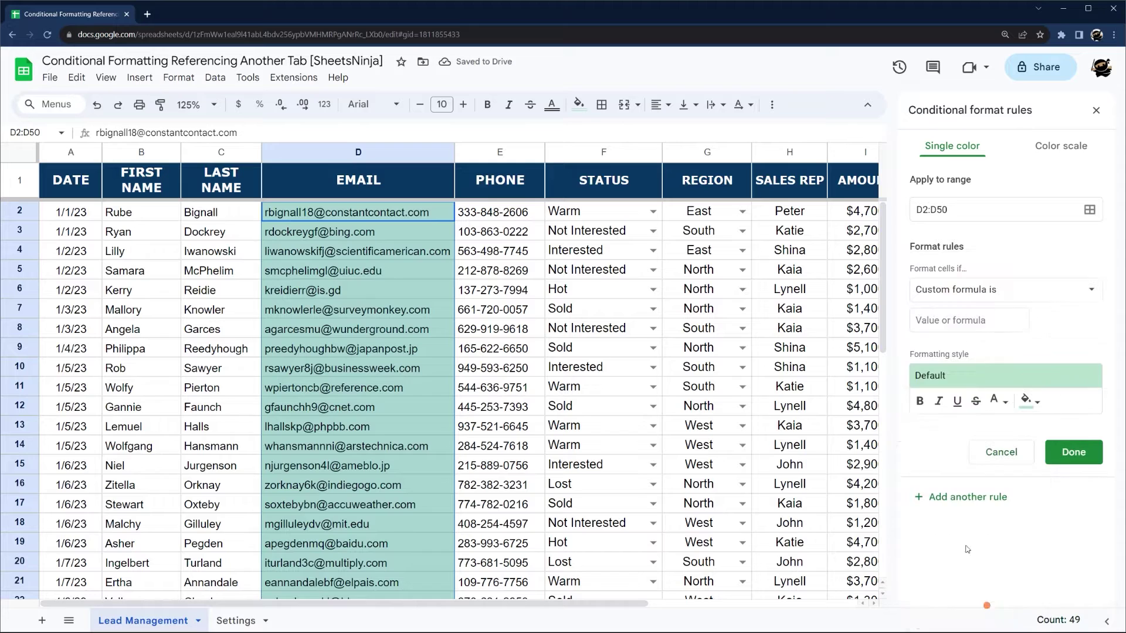
pyautogui.click(944, 321)
pyautogui.hotkey('ctrl', 'v')
pyautogui.click(1028, 401)
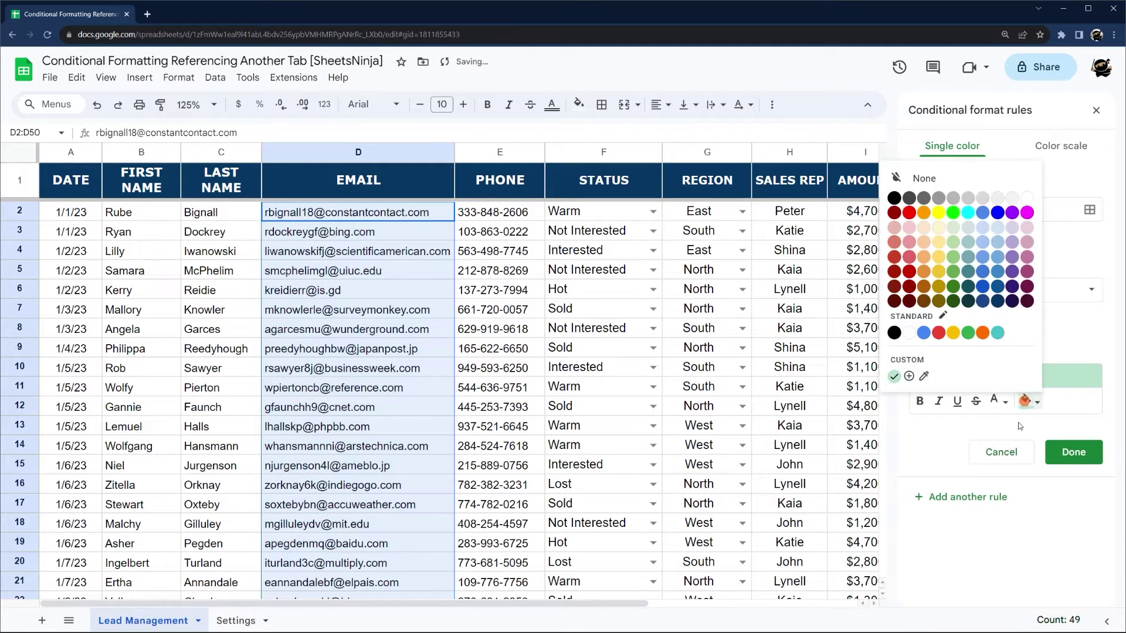
pyautogui.click(1028, 257)
# Walk through the formula's parts (match, D2, indirect Settings!A:A, 0) and save the rule
pyautogui.click(970, 321)
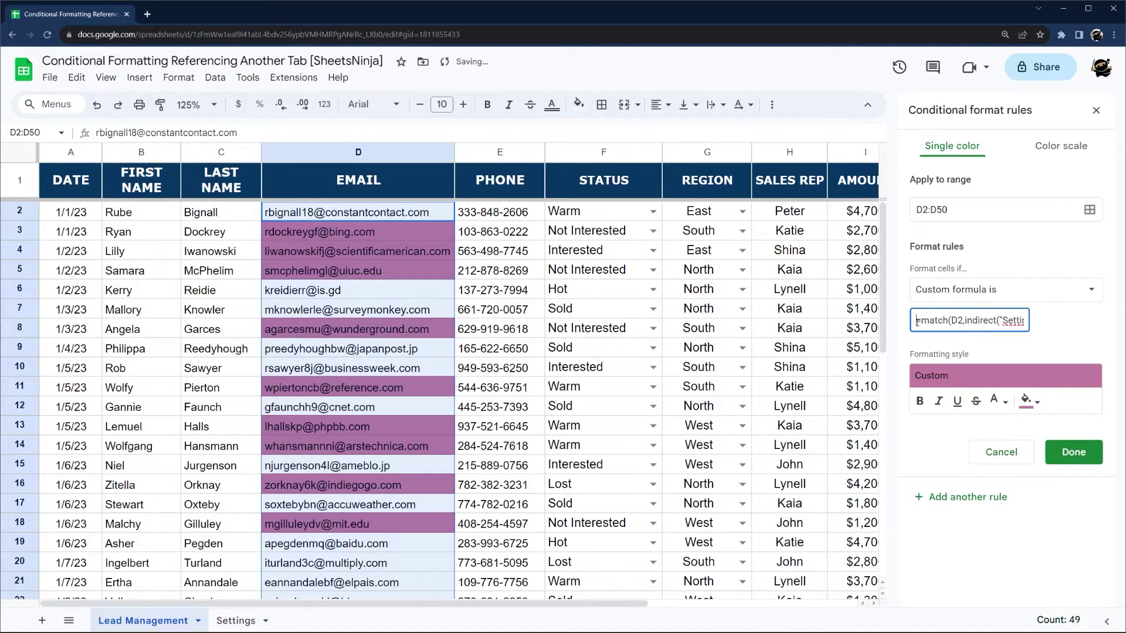
pyautogui.doubleClick(923, 321)
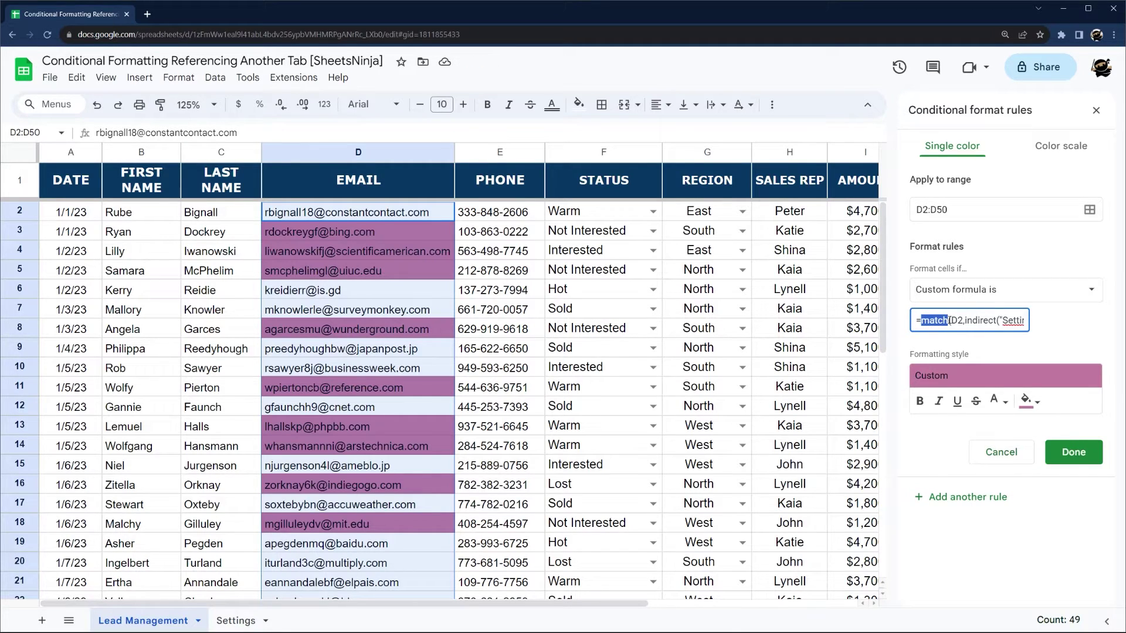
pyautogui.doubleClick(957, 321)
pyautogui.click(964, 320)
pyautogui.press('Right')
pyautogui.press('Right')
pyautogui.press('Right')
pyautogui.press('Right')
pyautogui.press('Right')
pyautogui.press('Right')
pyautogui.press('Right')
pyautogui.press('Right')
pyautogui.press('Right')
pyautogui.press('Right')
pyautogui.press('Right')
pyautogui.moveTo(920, 322); pyautogui.dragTo(1013, 320)
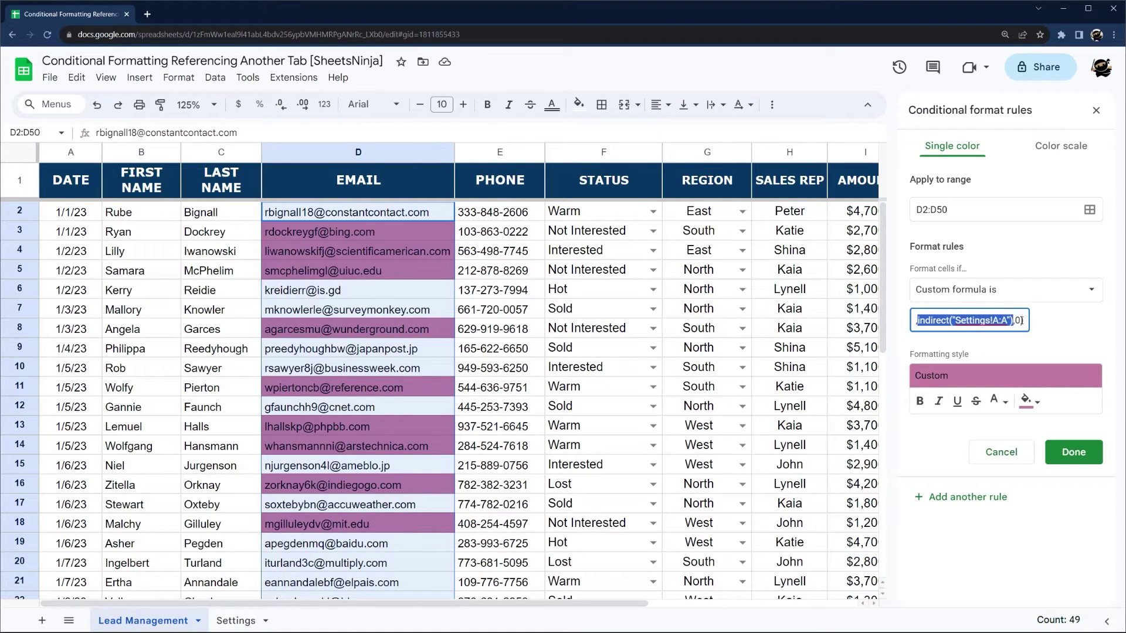
pyautogui.press('Right')
pyautogui.press('Right')
pyautogui.hotkey('shift', 'Right')
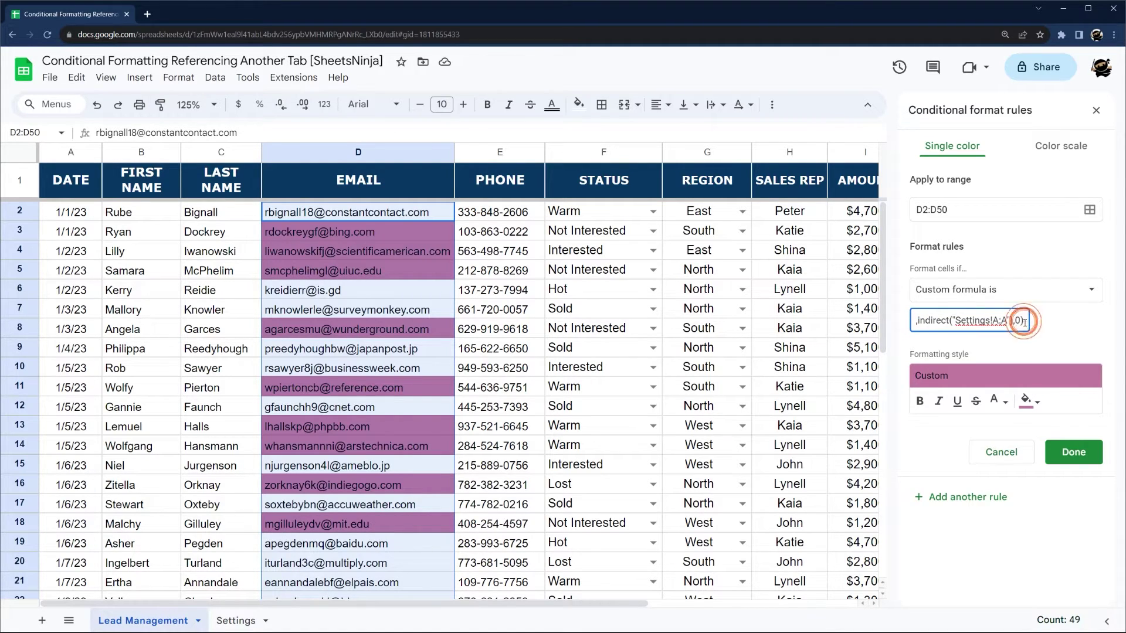
pyautogui.click(1061, 455)
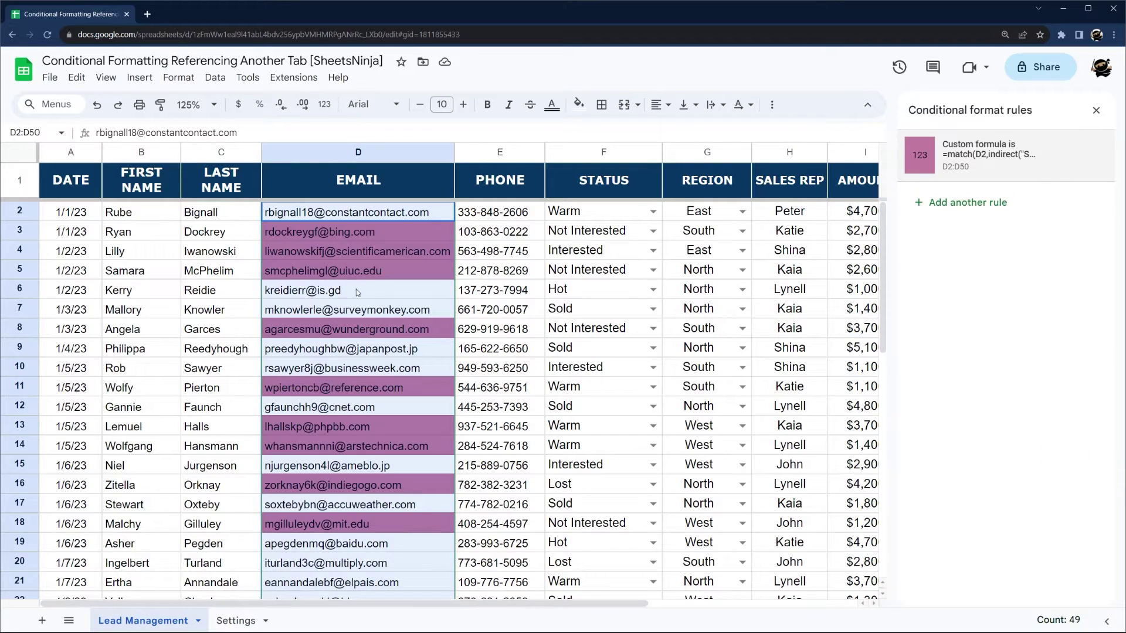
# Check that the highlighted email in D5 also appears in the Settings email list
pyautogui.click(339, 234)
pyautogui.click(236, 620)
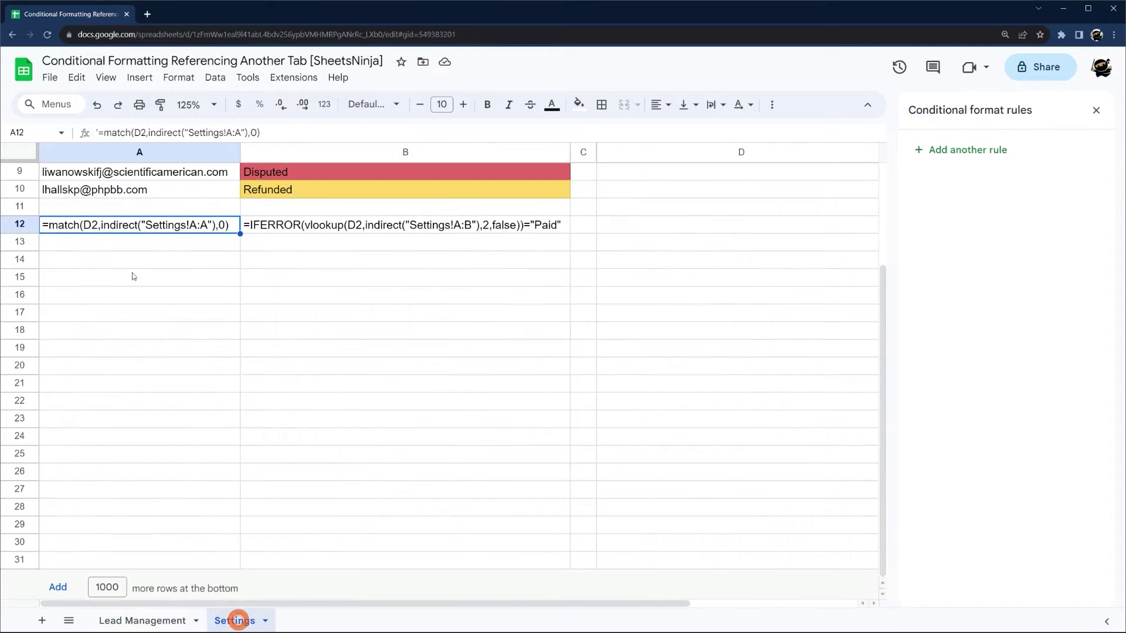
pyautogui.scroll(3, 176, 275)
pyautogui.click(147, 194)
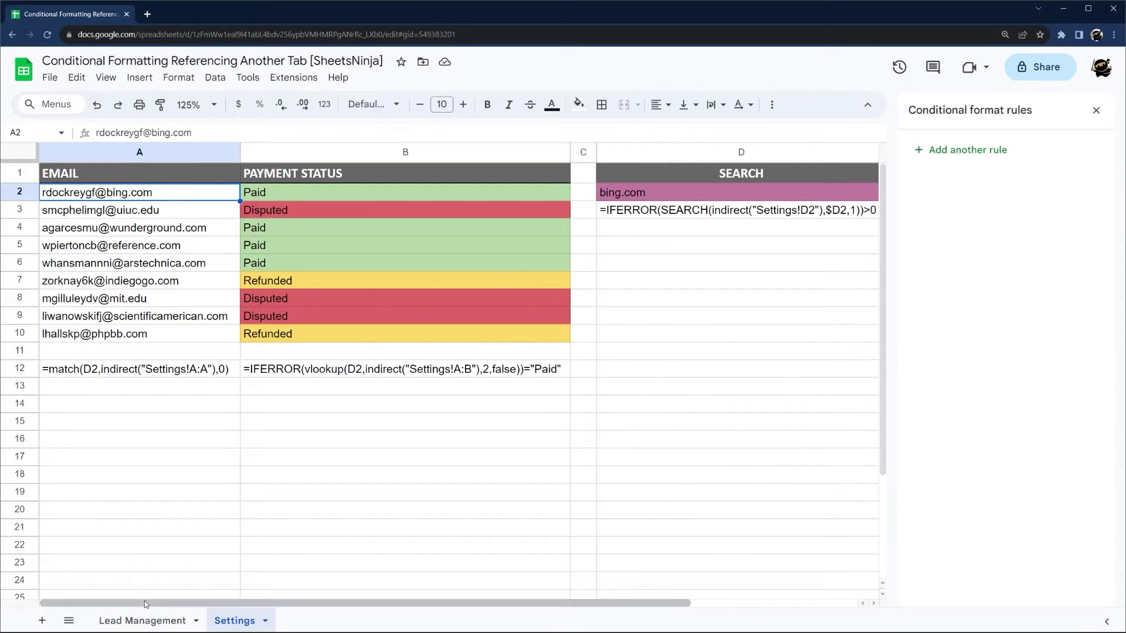
pyautogui.click(151, 622)
pyautogui.click(332, 271)
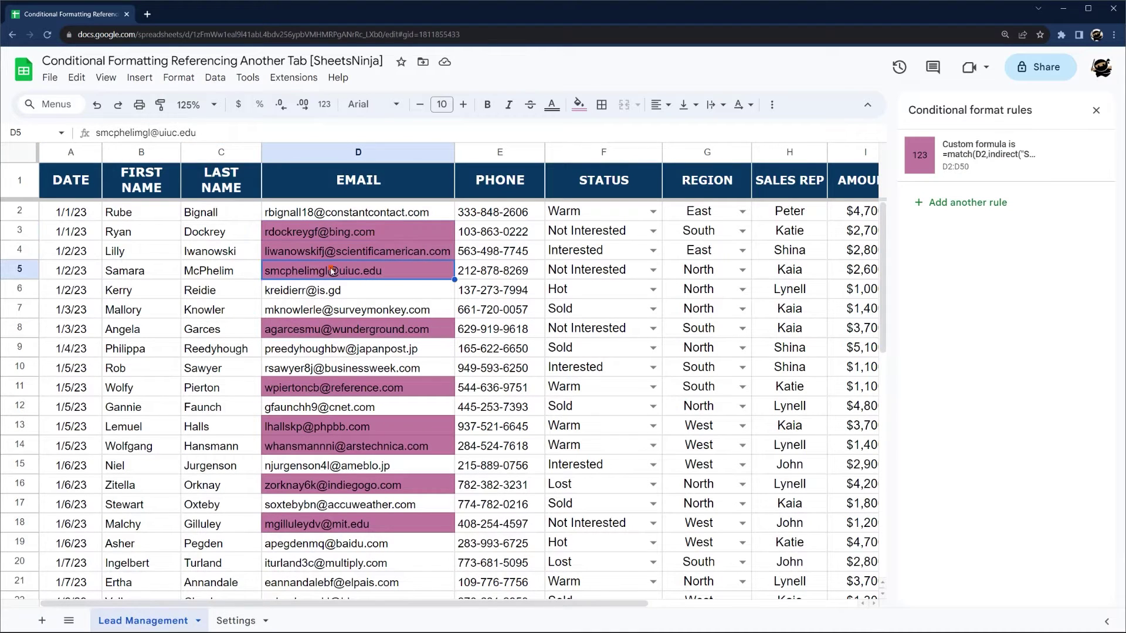
pyautogui.click(236, 621)
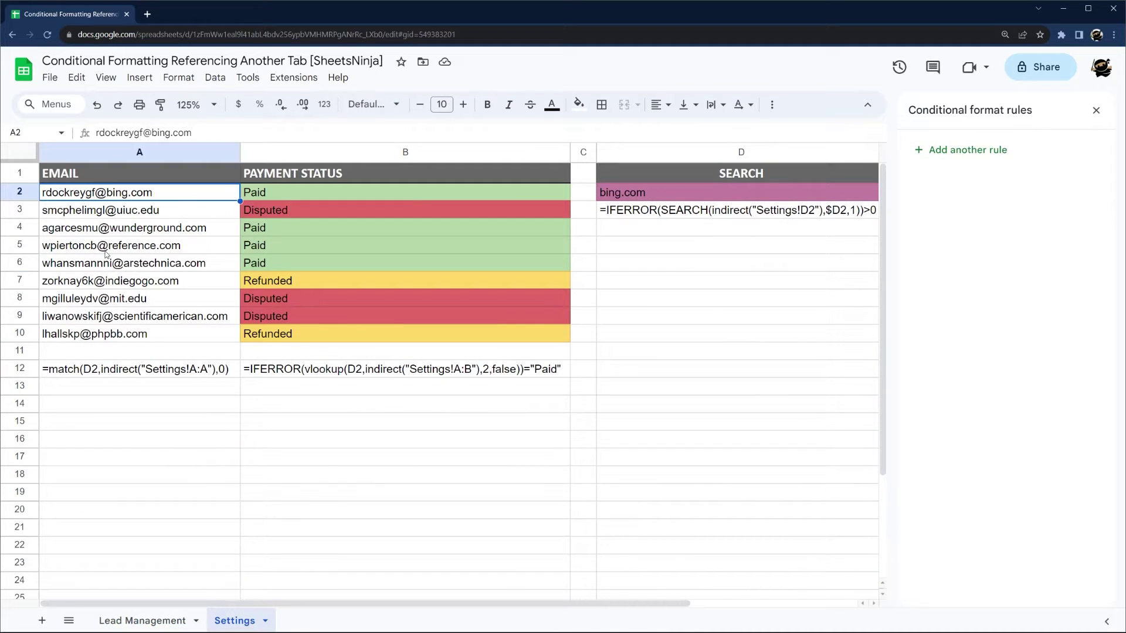
pyautogui.click(166, 412)
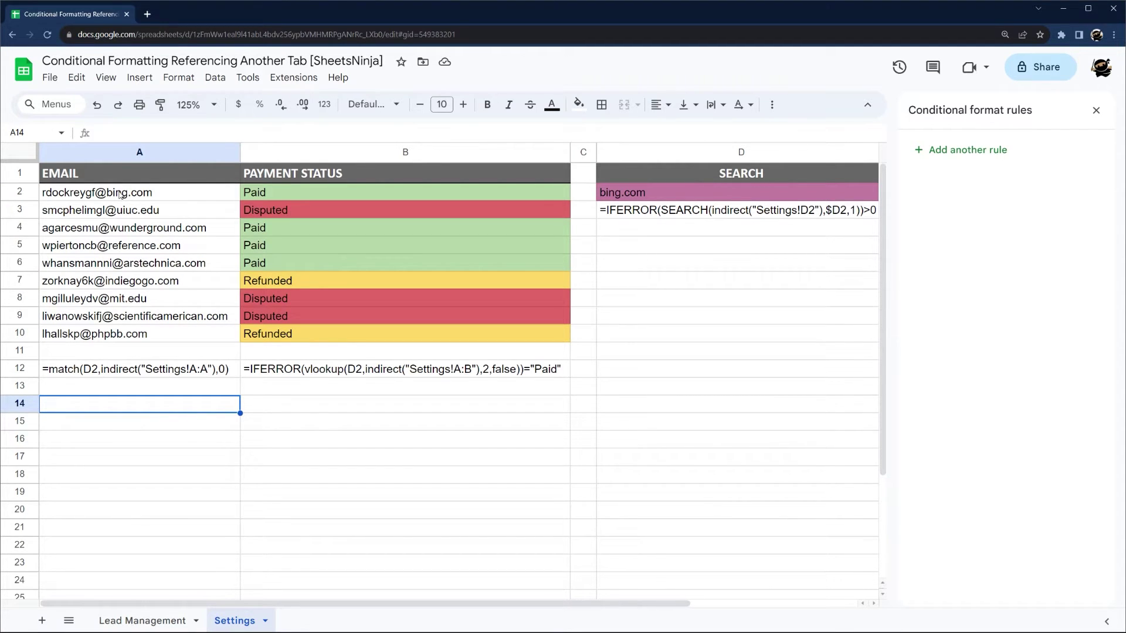
# Review the Settings payment statuses in A2:B10 (Paid, Disputed) and the vlookup formula in B12
pyautogui.moveTo(119, 194); pyautogui.dragTo(352, 333)
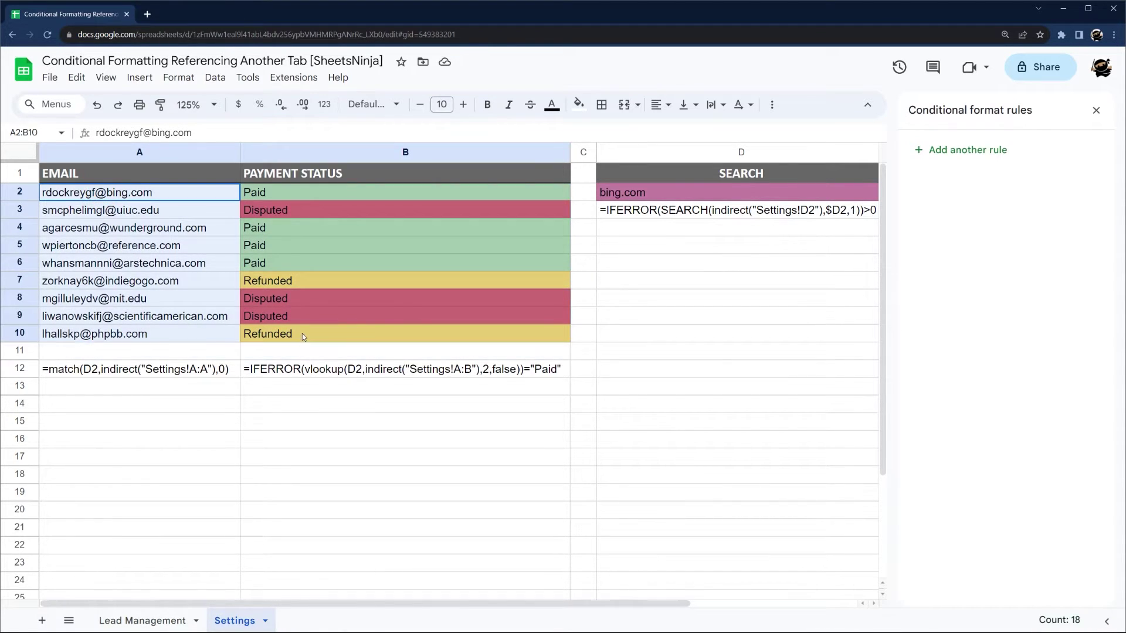
pyautogui.click(121, 196)
pyautogui.click(275, 193)
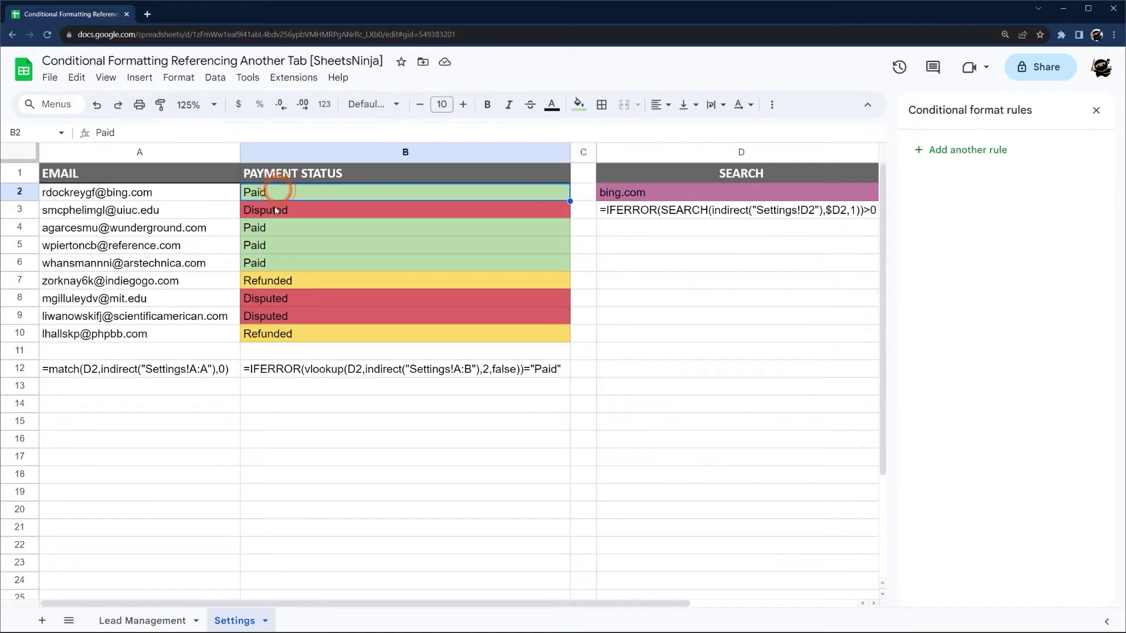
pyautogui.click(277, 214)
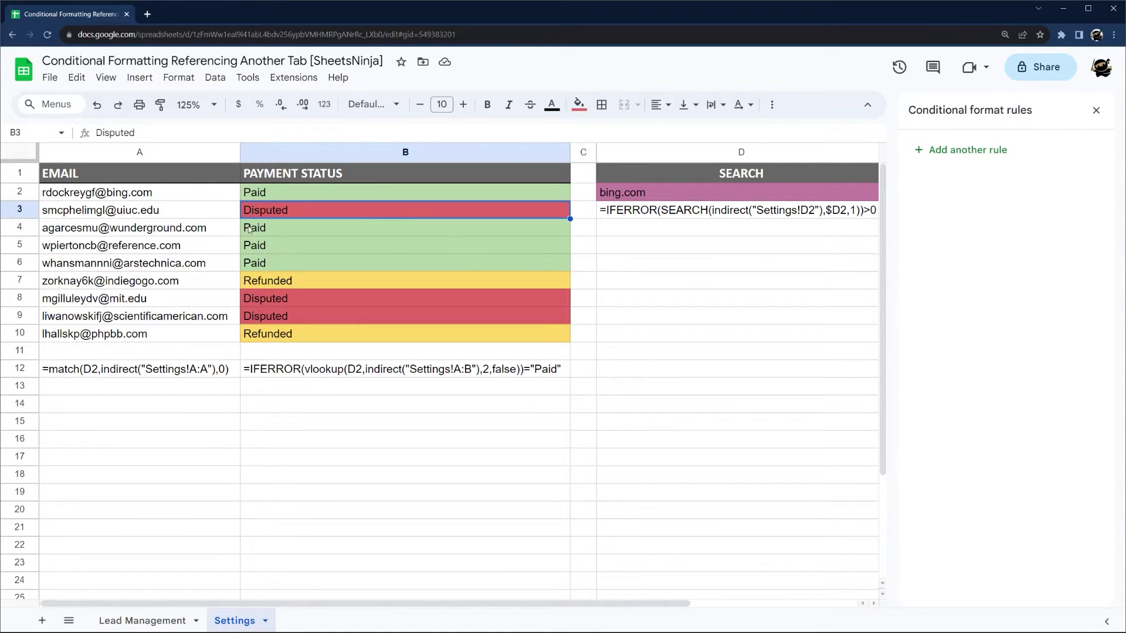
pyautogui.click(141, 192)
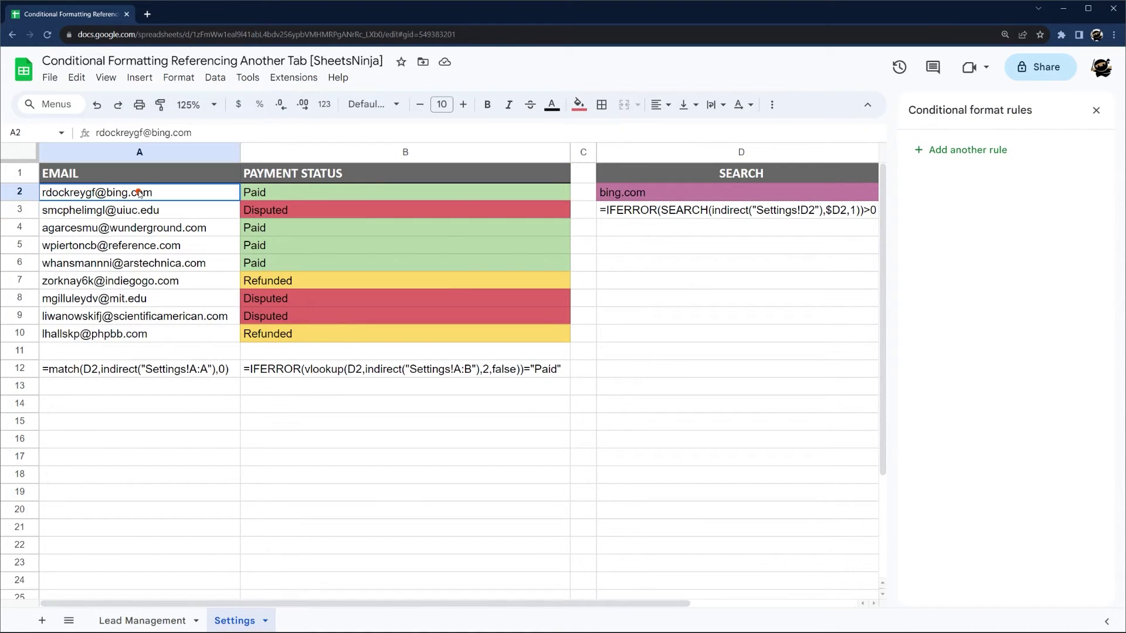
pyautogui.click(318, 375)
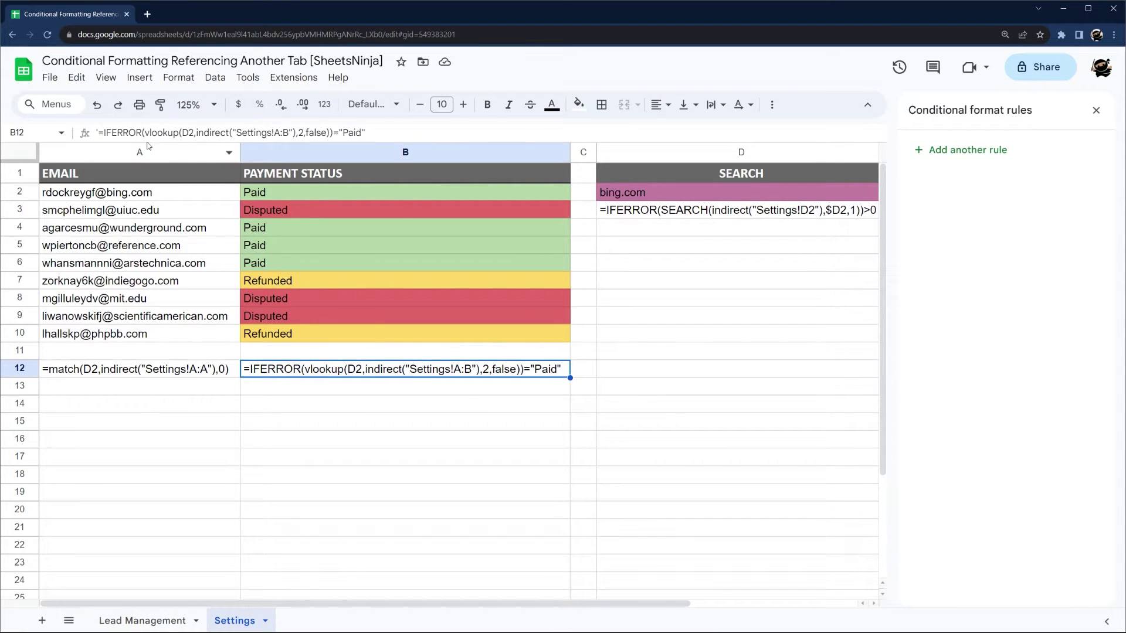
pyautogui.moveTo(195, 133); pyautogui.dragTo(97, 132)
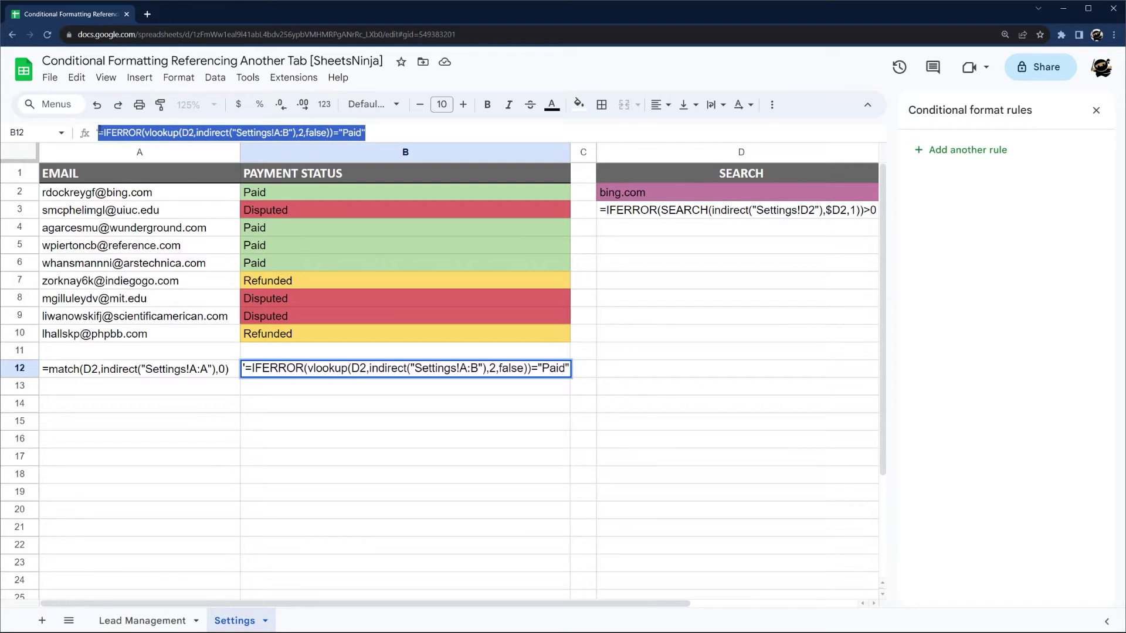
pyautogui.click(148, 621)
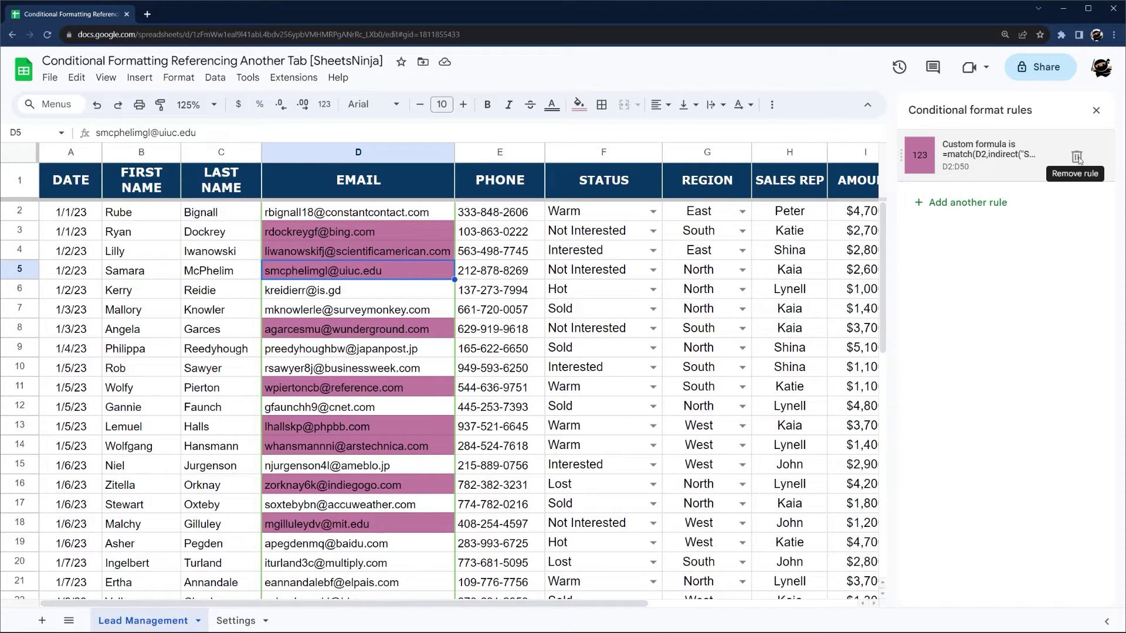
# Delete the email-match rule and add a medium-green custom vlookup ="Paid" rule on A2:K50
pyautogui.click(1076, 157)
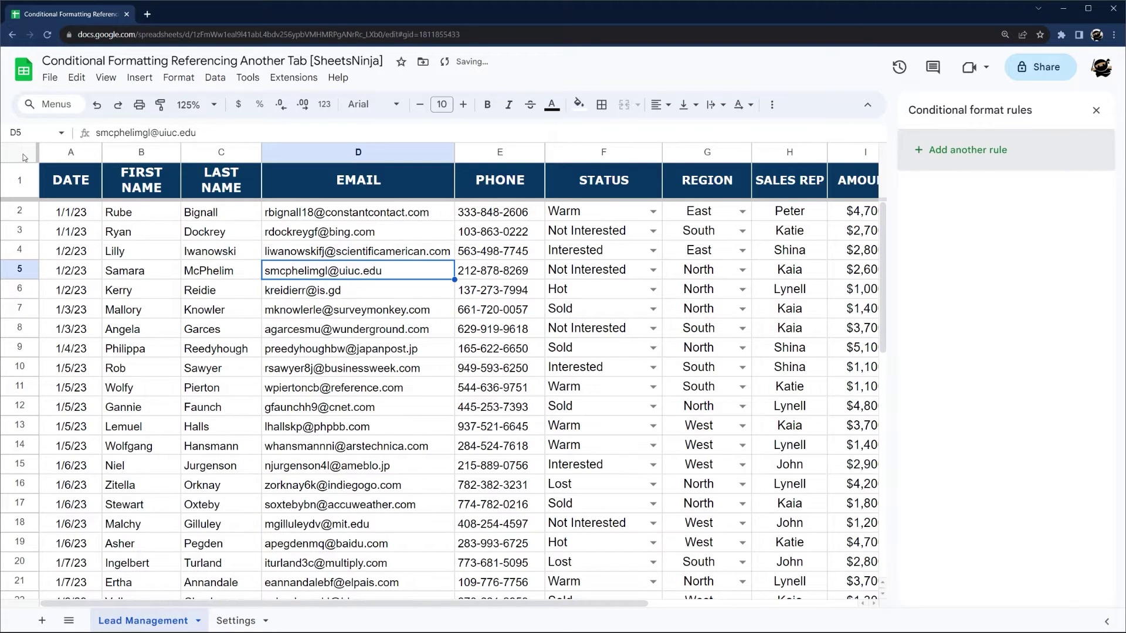
pyautogui.click(24, 157)
pyautogui.click(960, 150)
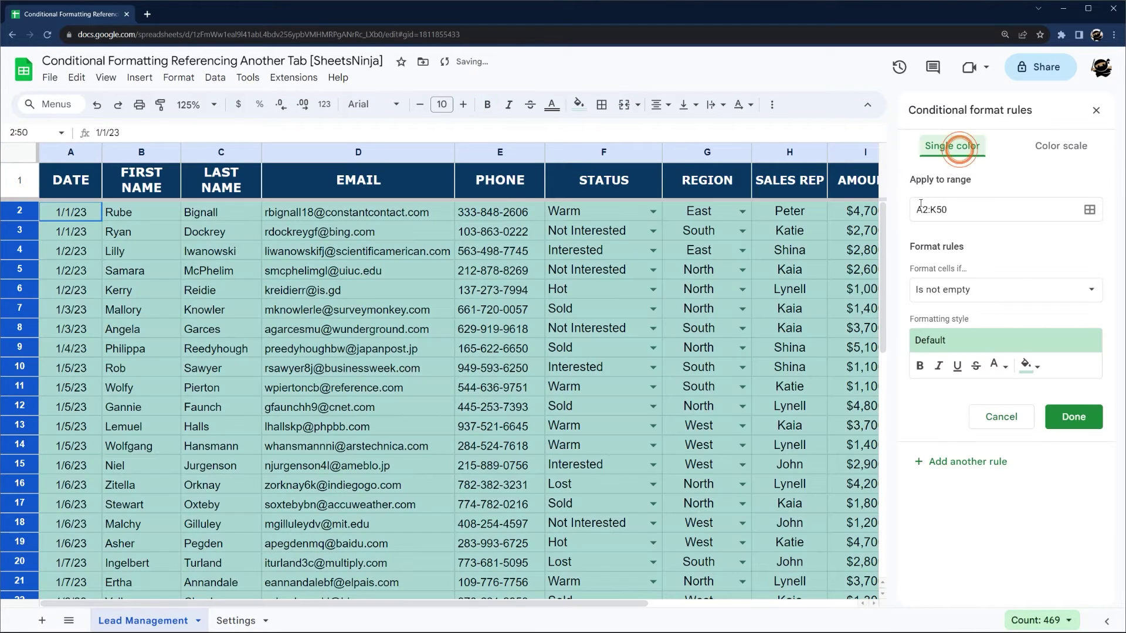
pyautogui.click(951, 293)
pyautogui.scroll(-3, 976, 469)
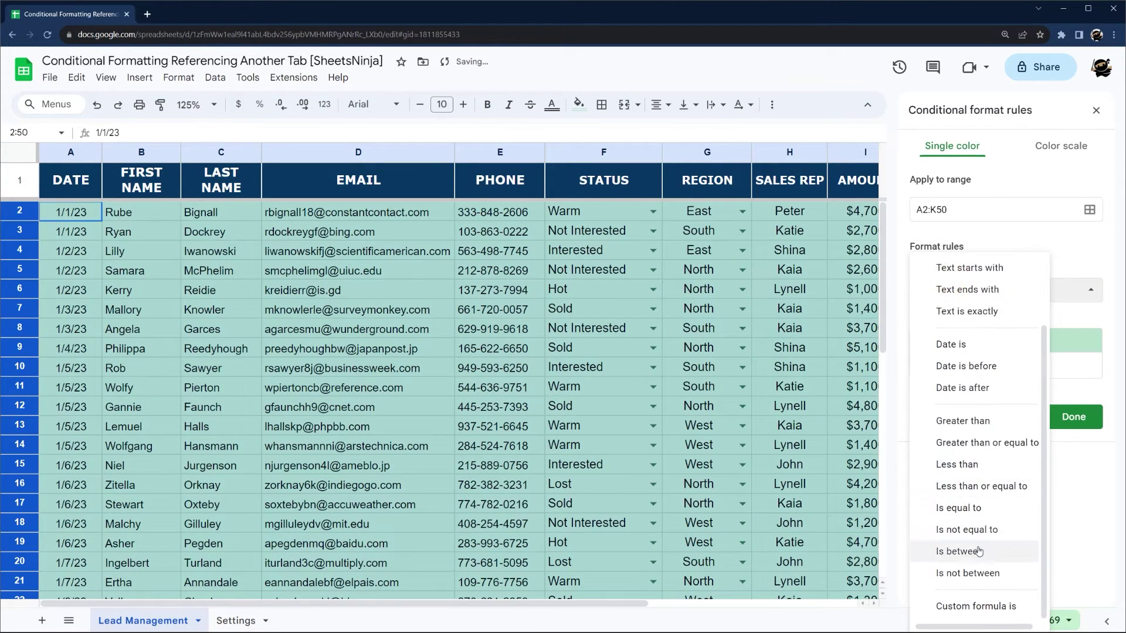
pyautogui.click(976, 607)
pyautogui.hotkey('ctrl', 'v')
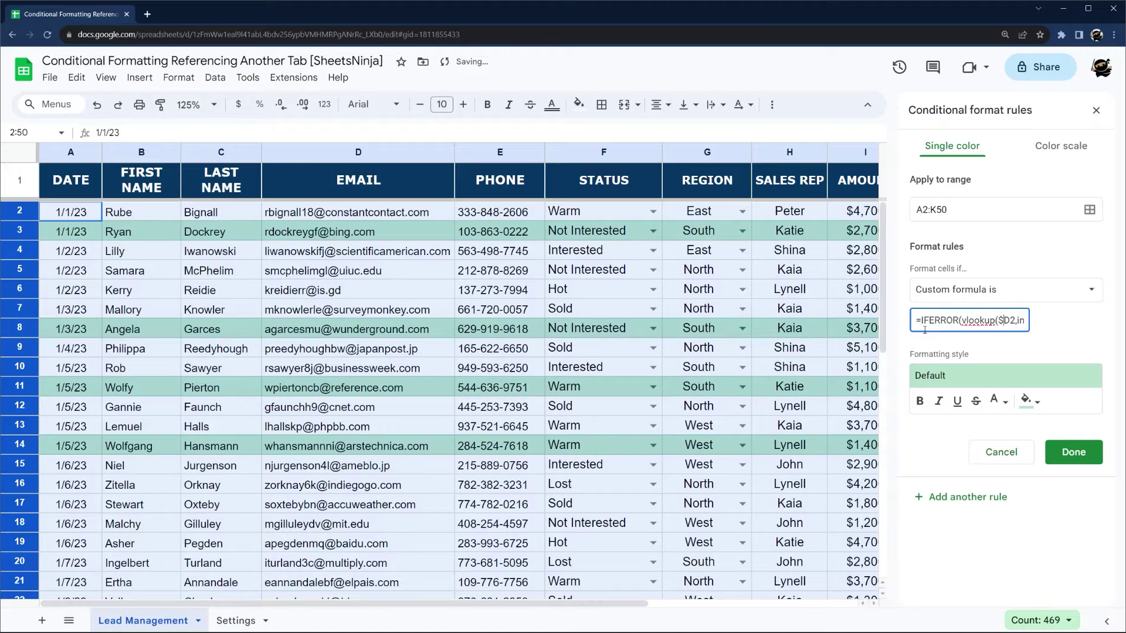
pyautogui.click(1031, 401)
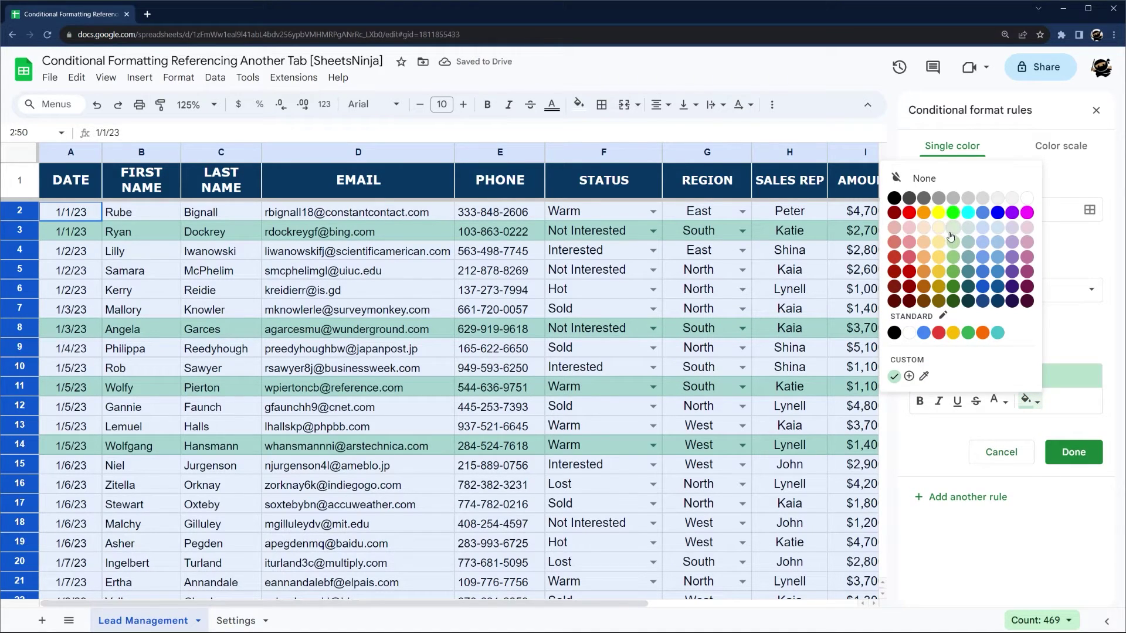
pyautogui.click(952, 256)
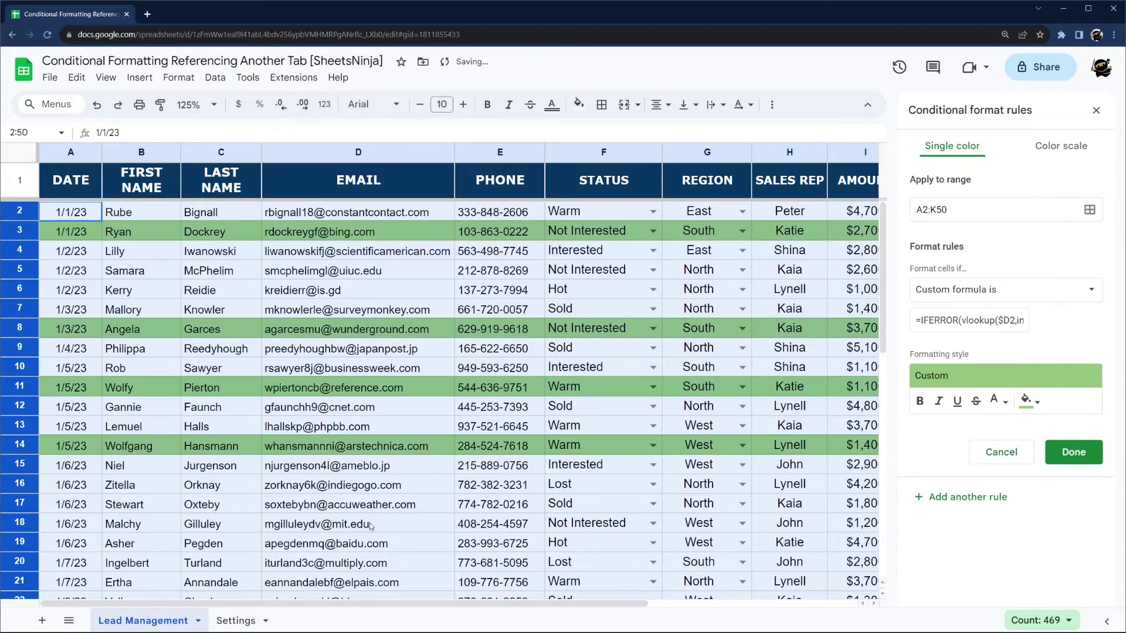
pyautogui.click(234, 621)
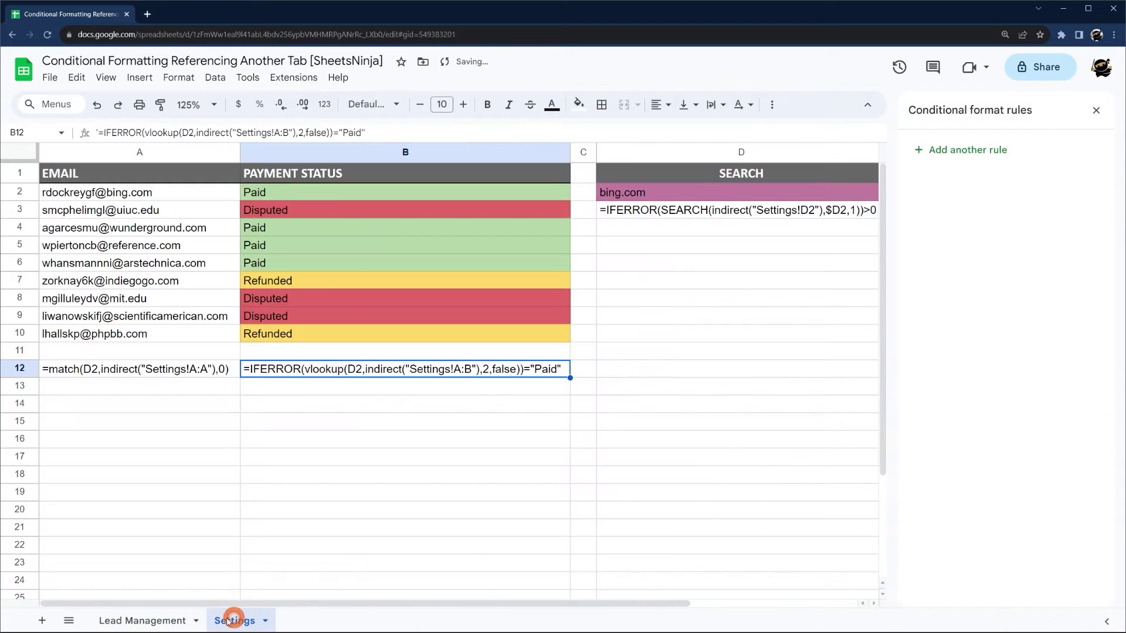
# Add a red-fill rule on A2:K50 whose vlookup formula ends ="Disputed"
pyautogui.click(158, 621)
pyautogui.click(1003, 173)
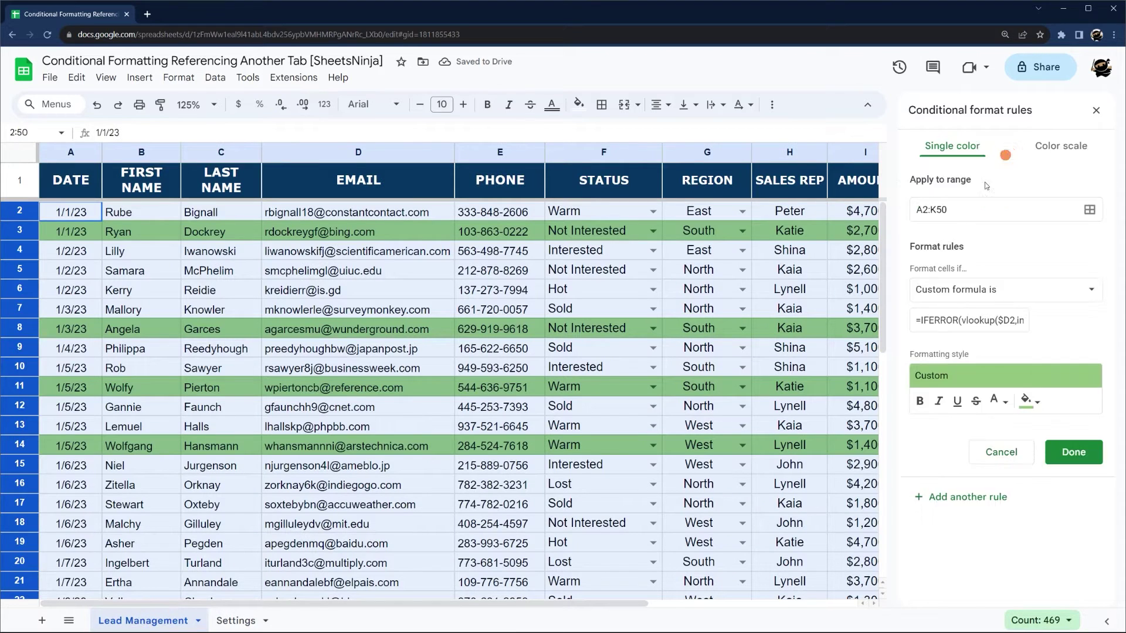
pyautogui.click(986, 317)
pyautogui.press('End')
pyautogui.press('BackSpace')
pyautogui.press('BackSpace')
pyautogui.press('BackSpace')
pyautogui.press('BackSpace')
pyautogui.press('BackSpace')
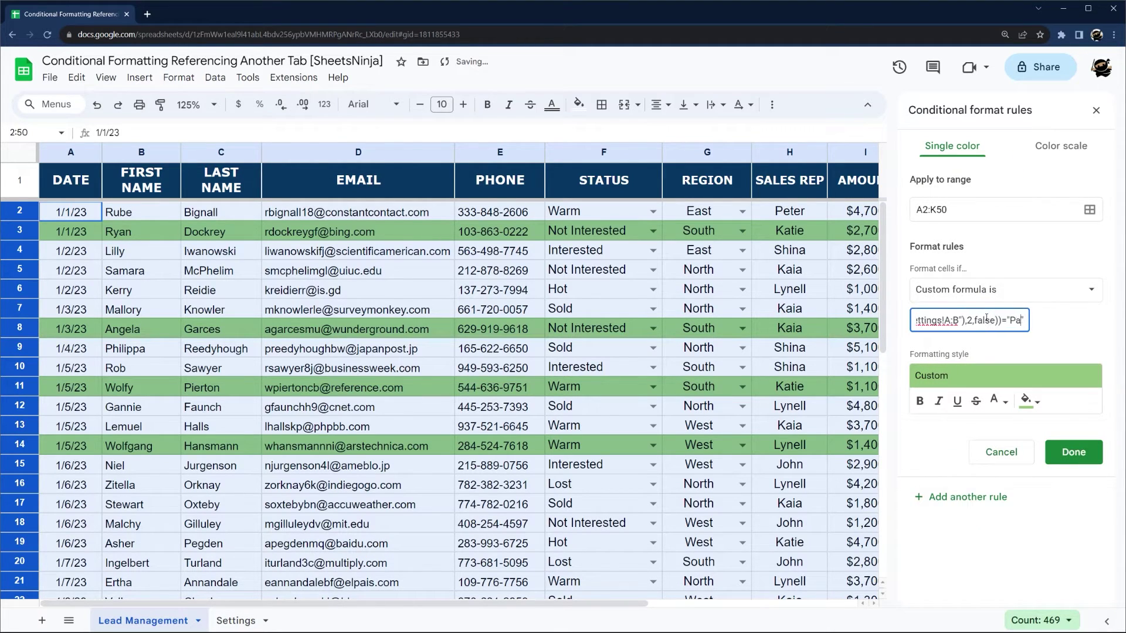
pyautogui.write('D')
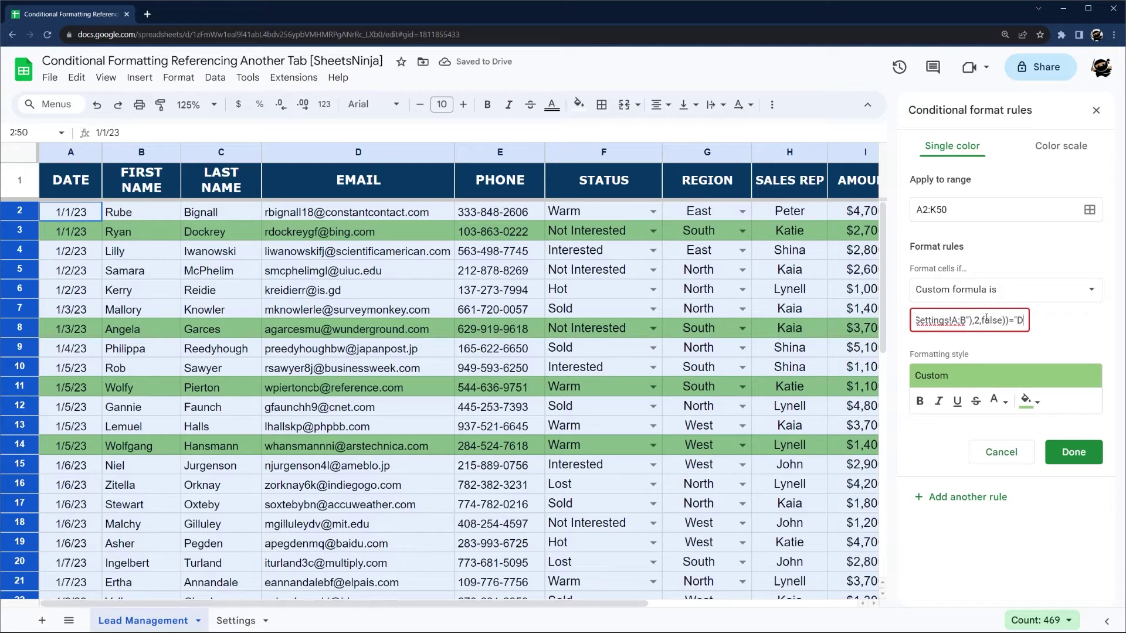
pyautogui.write('isputed"')
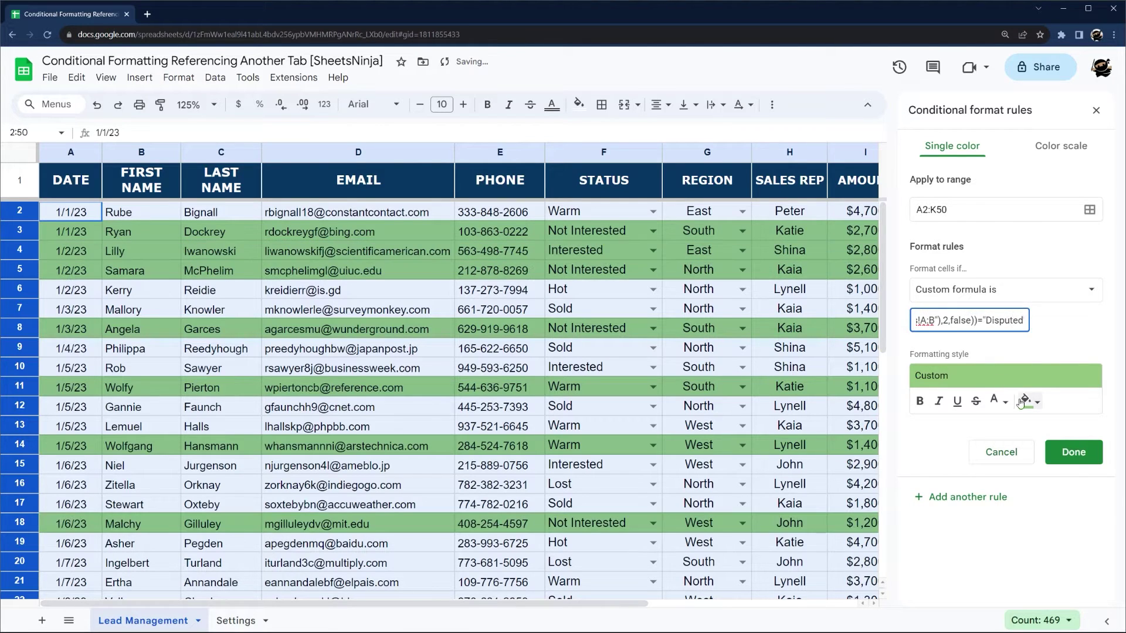
pyautogui.click(1028, 401)
pyautogui.click(912, 257)
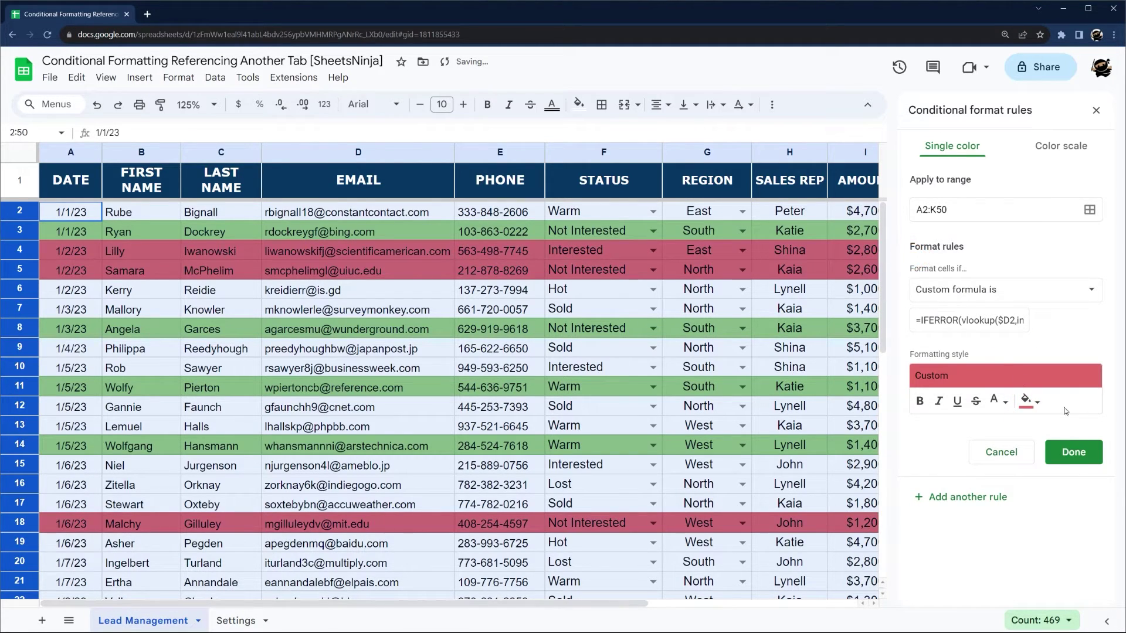
pyautogui.click(1074, 452)
pyautogui.click(237, 620)
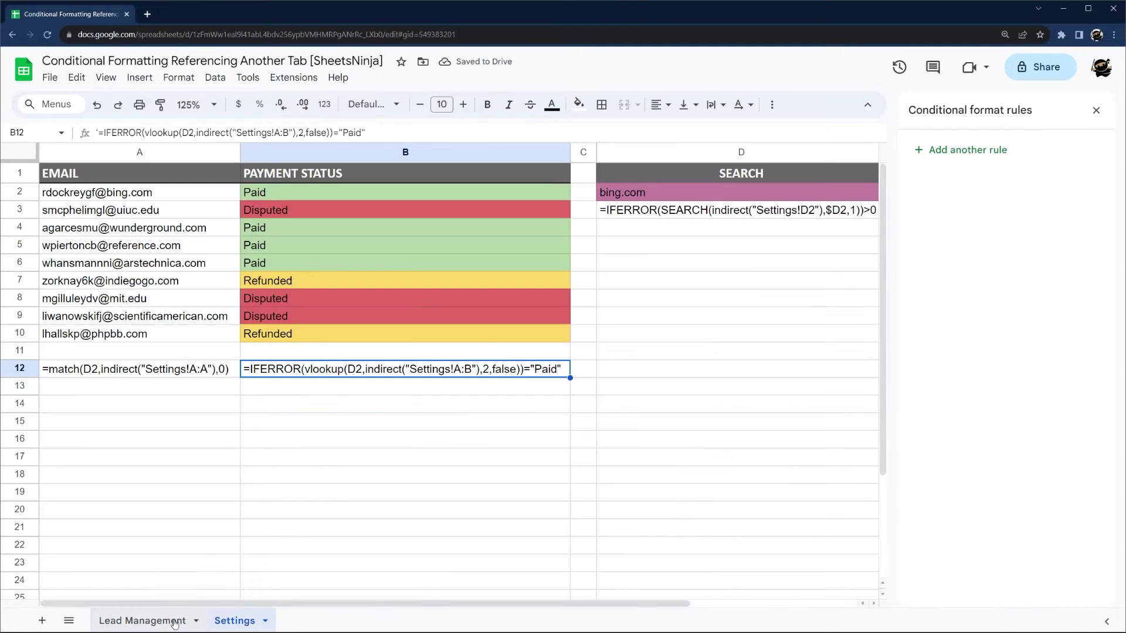
# Draft a yellow-fill Refunded rule, then cancel it without saving
pyautogui.click(174, 622)
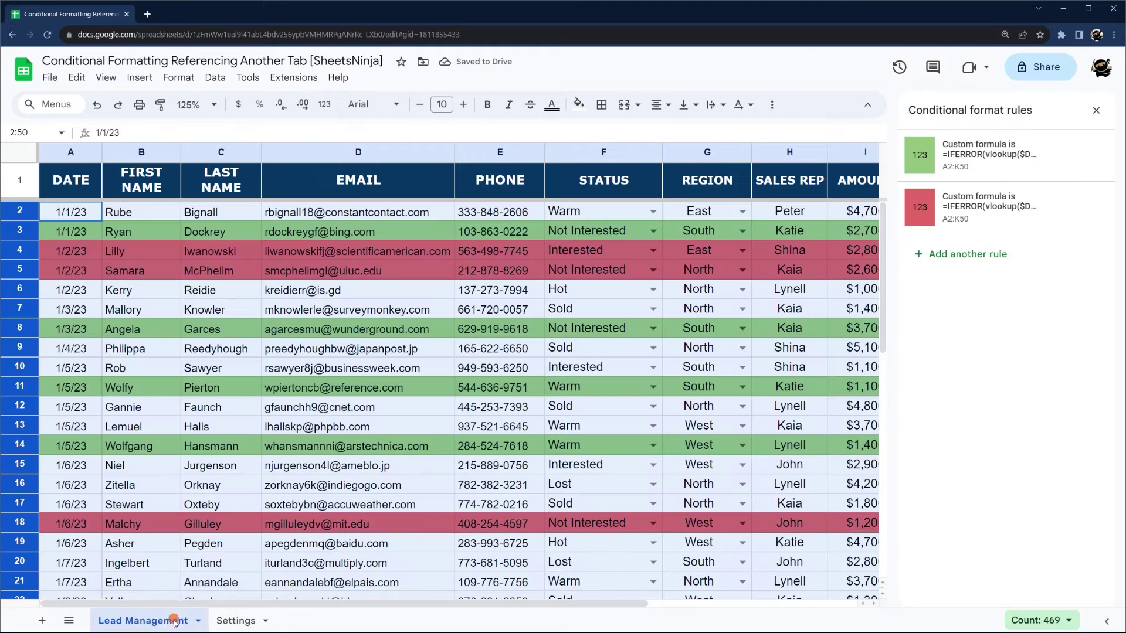
pyautogui.click(1008, 223)
pyautogui.click(978, 321)
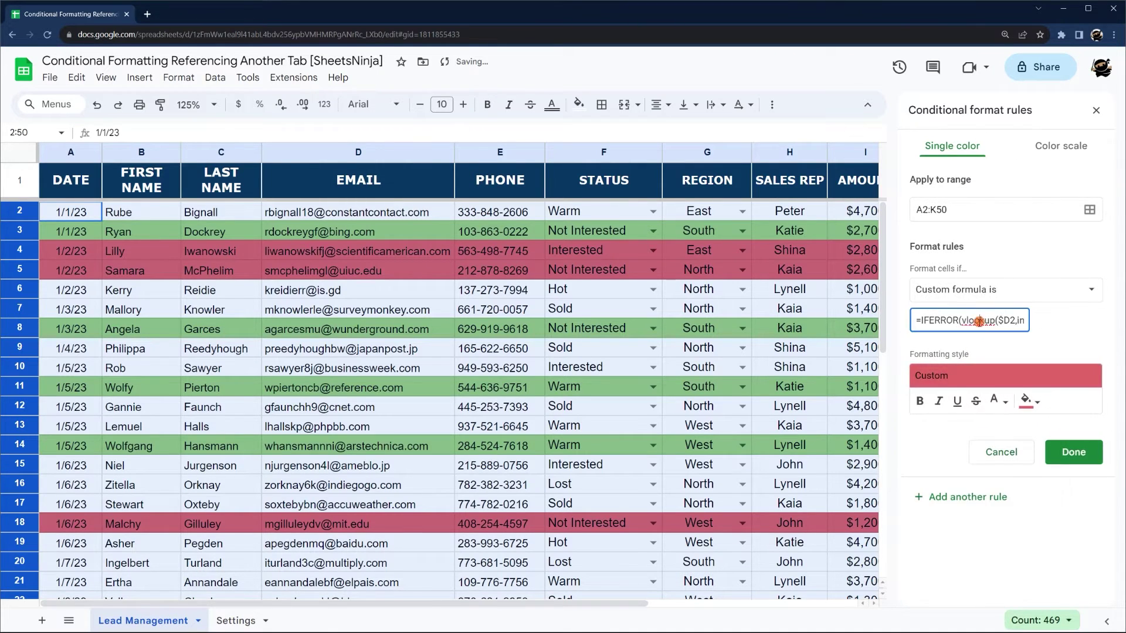
pyautogui.press('BackSpace')
pyautogui.press('BackSpace')
pyautogui.press('BackSpace')
pyautogui.press('BackSpace')
pyautogui.press('BackSpace')
pyautogui.press('BackSpace')
pyautogui.press('BackSpace')
pyautogui.press('BackSpace')
pyautogui.write('Refu')
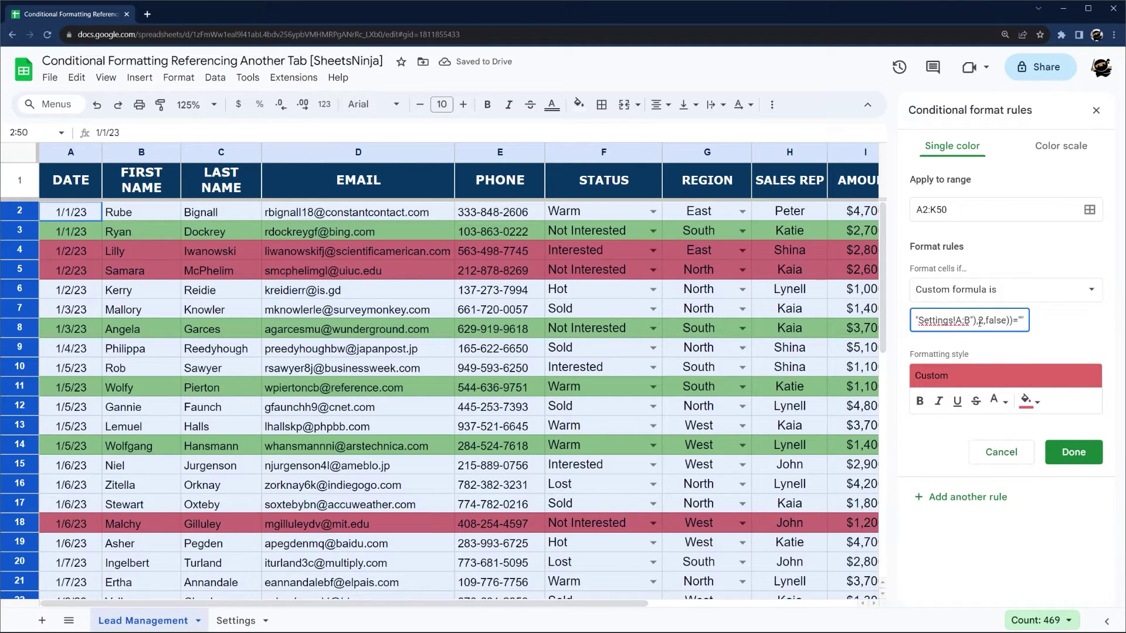
pyautogui.write('nded')
pyautogui.click(1026, 401)
pyautogui.click(1026, 401)
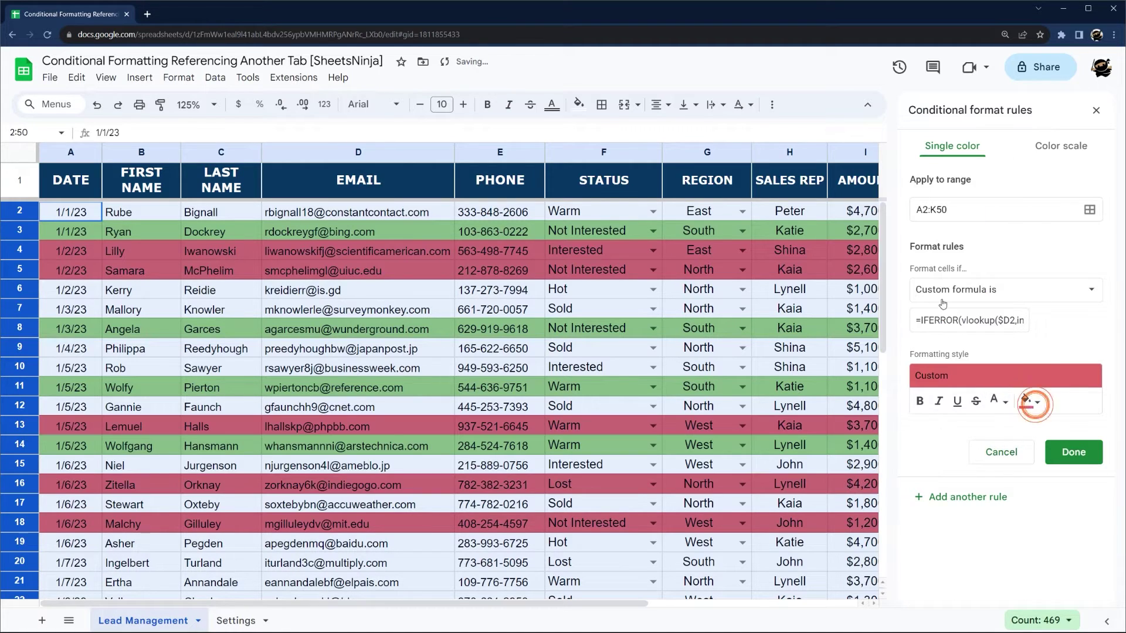
pyautogui.click(1023, 404)
pyautogui.click(931, 258)
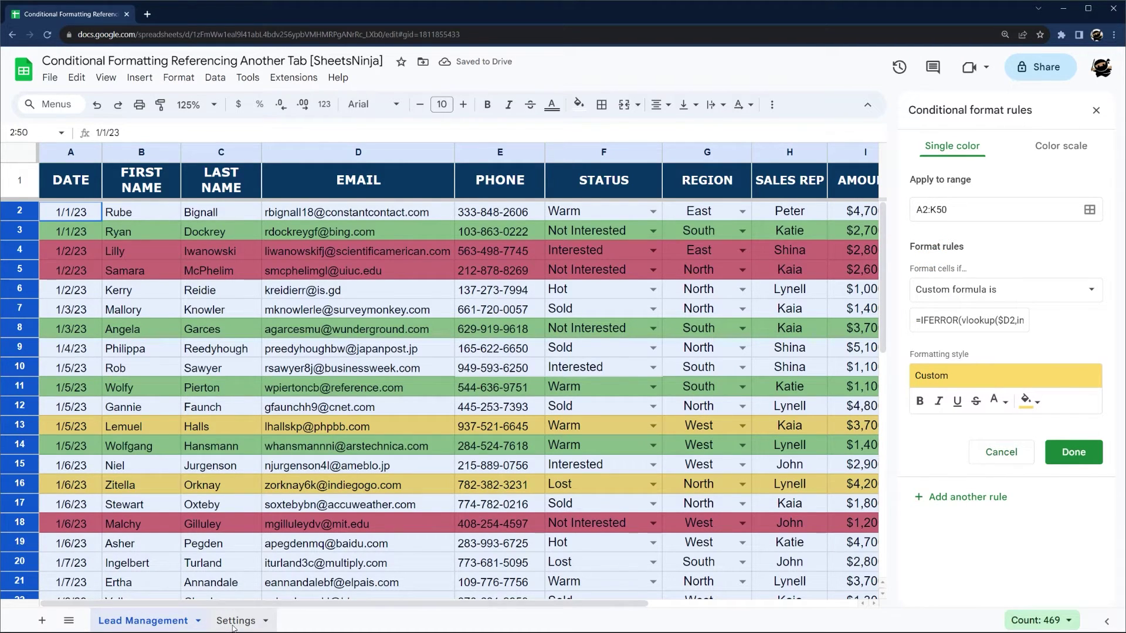
pyautogui.click(1001, 452)
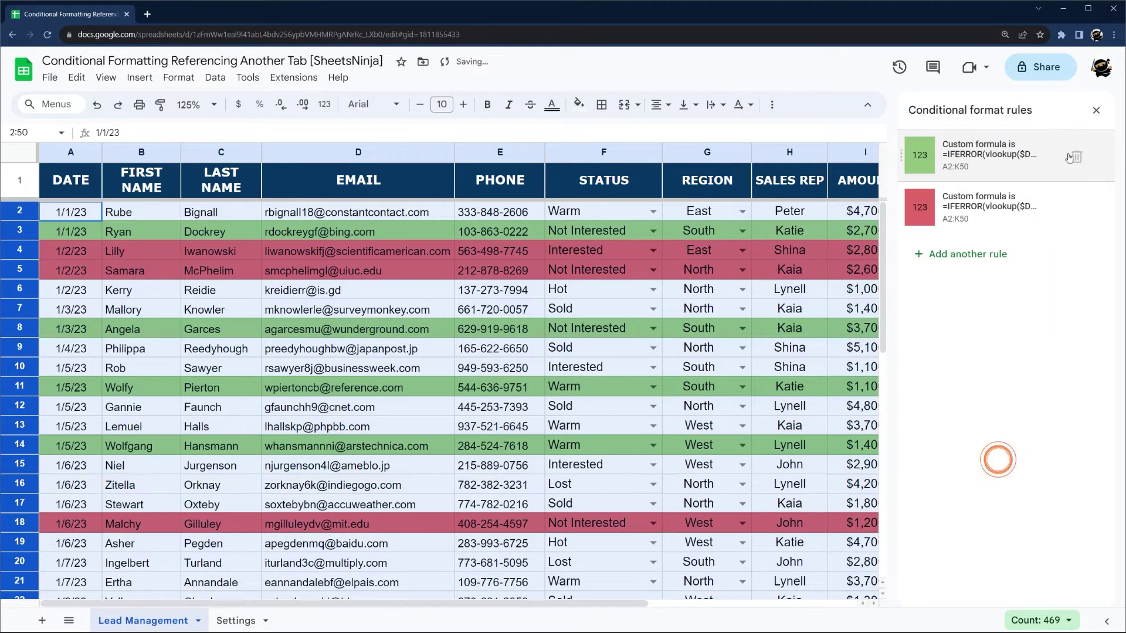
# Delete the Paid and Disputed rules and narrow Settings columns A and B to show column D
pyautogui.click(1078, 156)
pyautogui.click(1077, 157)
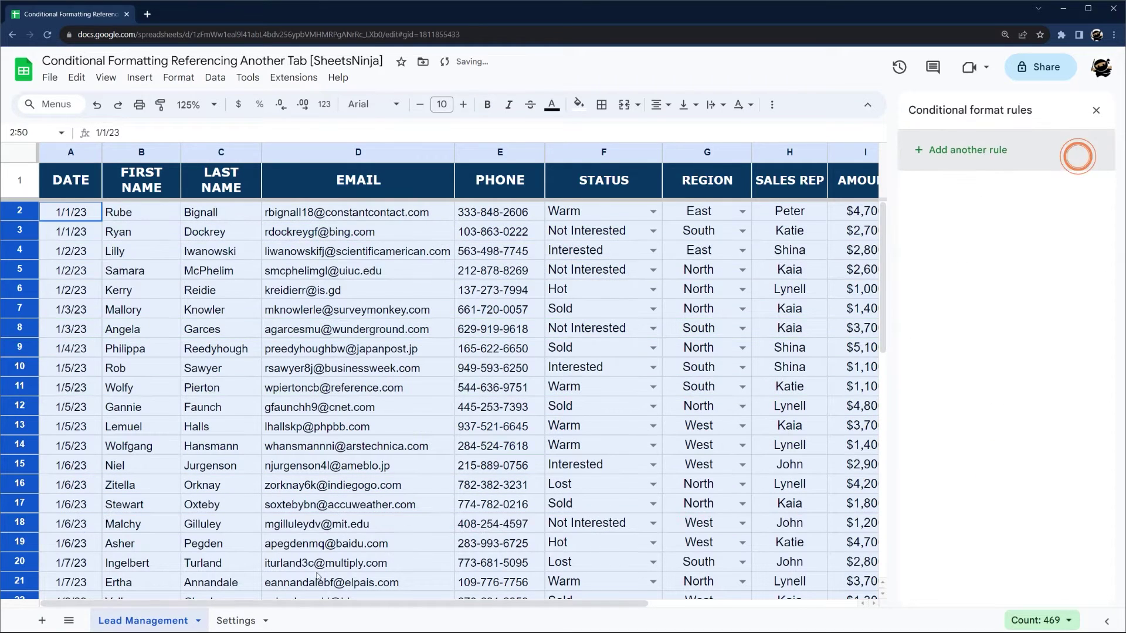
pyautogui.click(235, 621)
pyautogui.moveTo(665, 603); pyautogui.dragTo(834, 603)
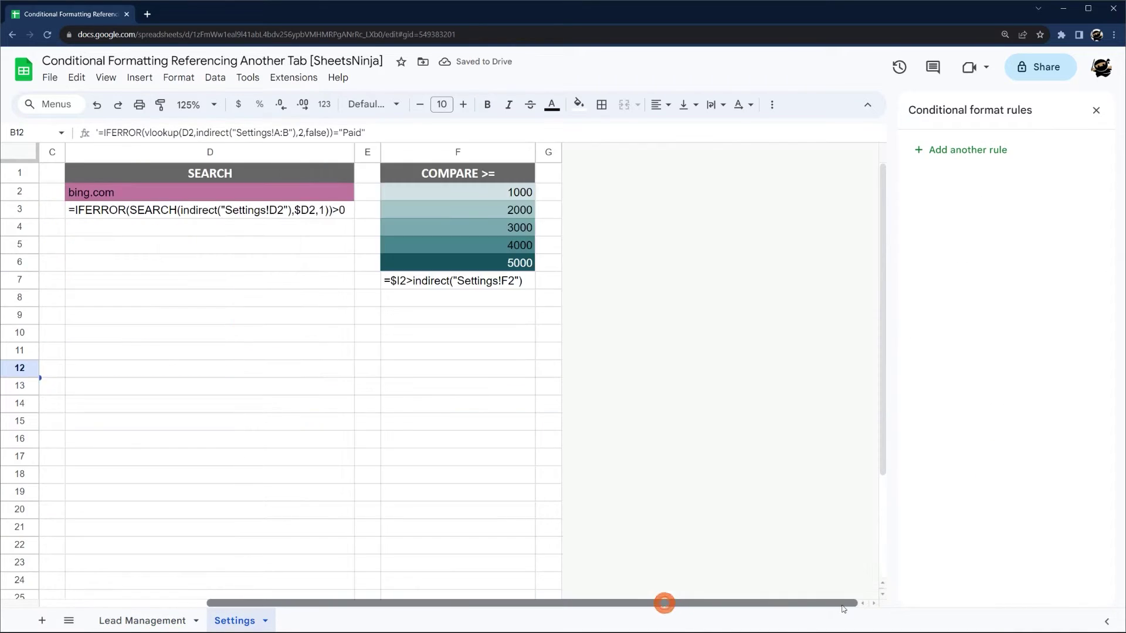
pyautogui.click(205, 152)
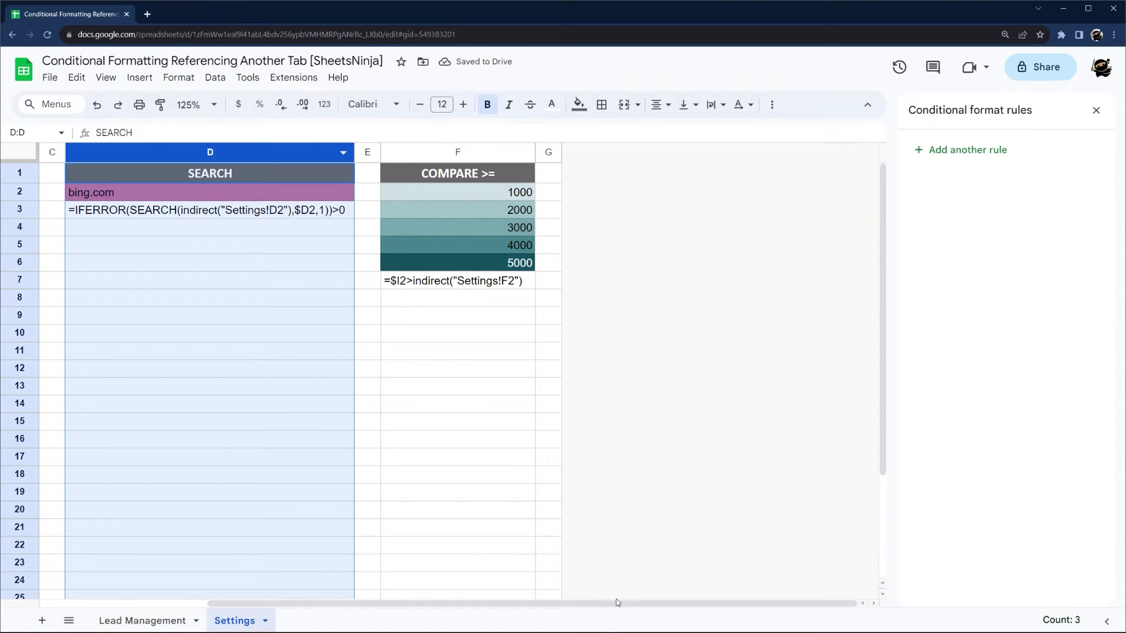
pyautogui.moveTo(776, 603); pyautogui.dragTo(608, 603)
pyautogui.moveTo(570, 154); pyautogui.dragTo(362, 153)
pyautogui.moveTo(240, 152); pyautogui.dragTo(233, 152)
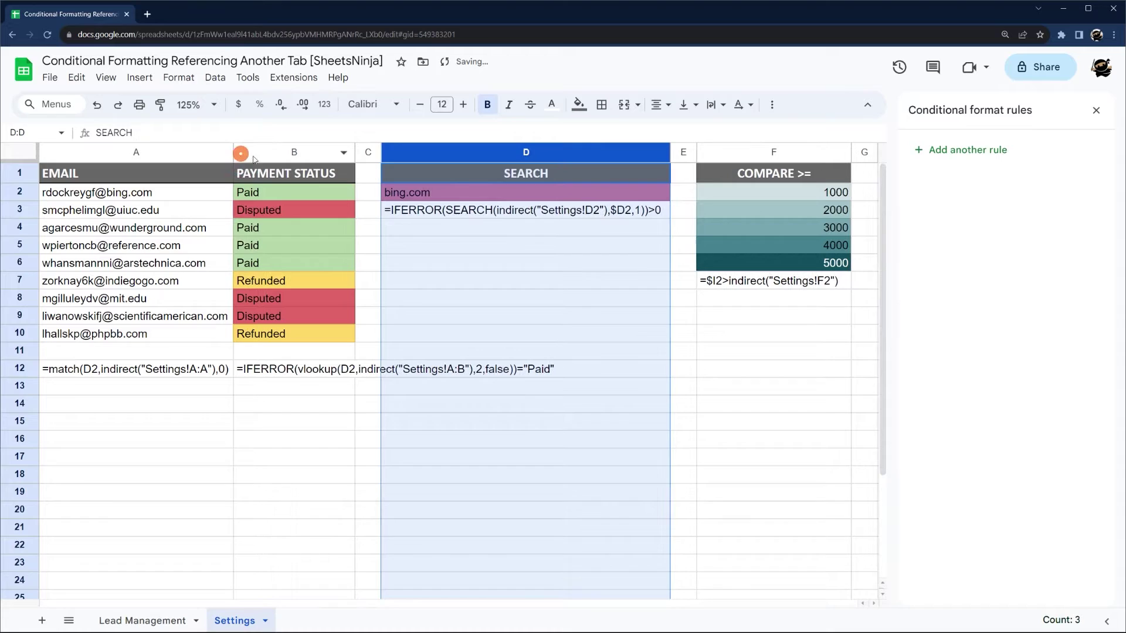
# Copy the SEARCH formula from Settings cell D3 after checking the bing.com term in D2
pyautogui.click(502, 210)
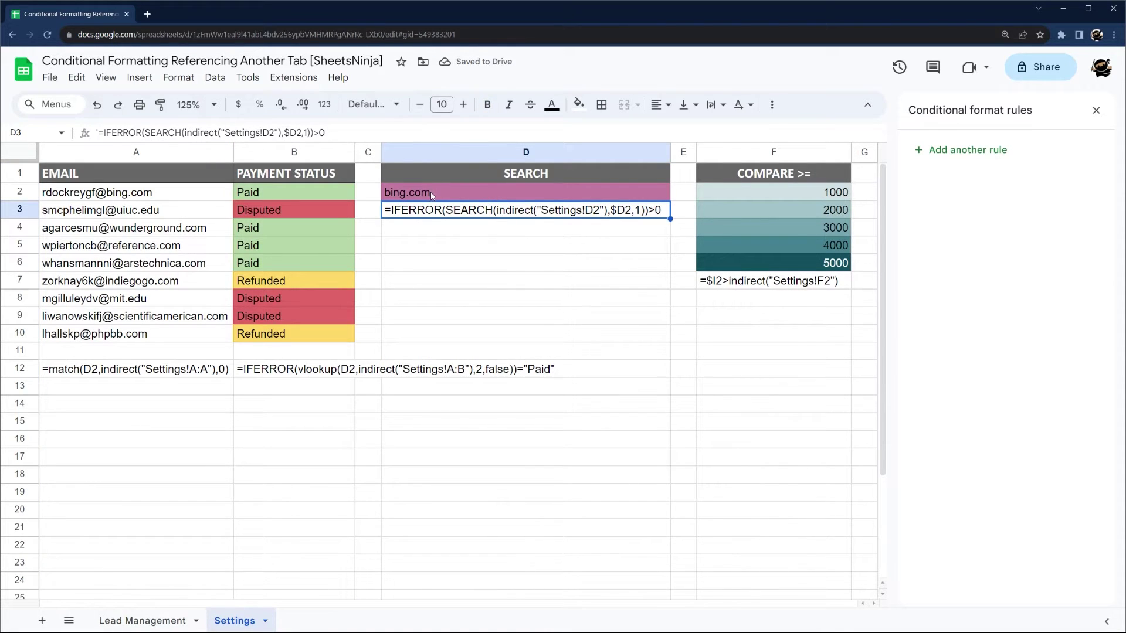
pyautogui.click(433, 193)
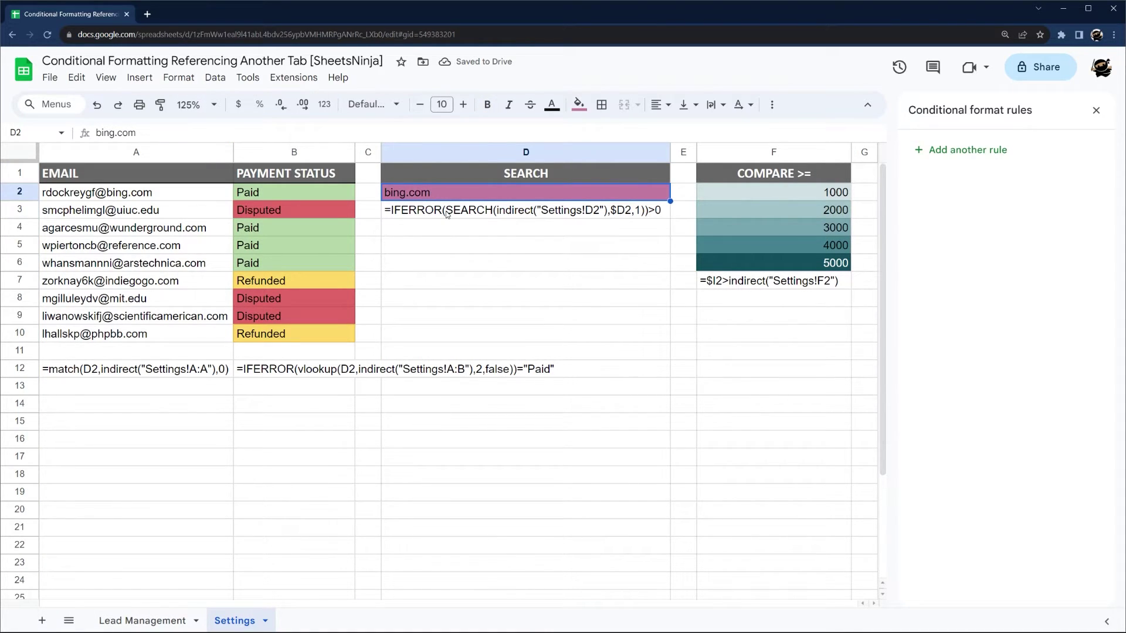
pyautogui.click(446, 212)
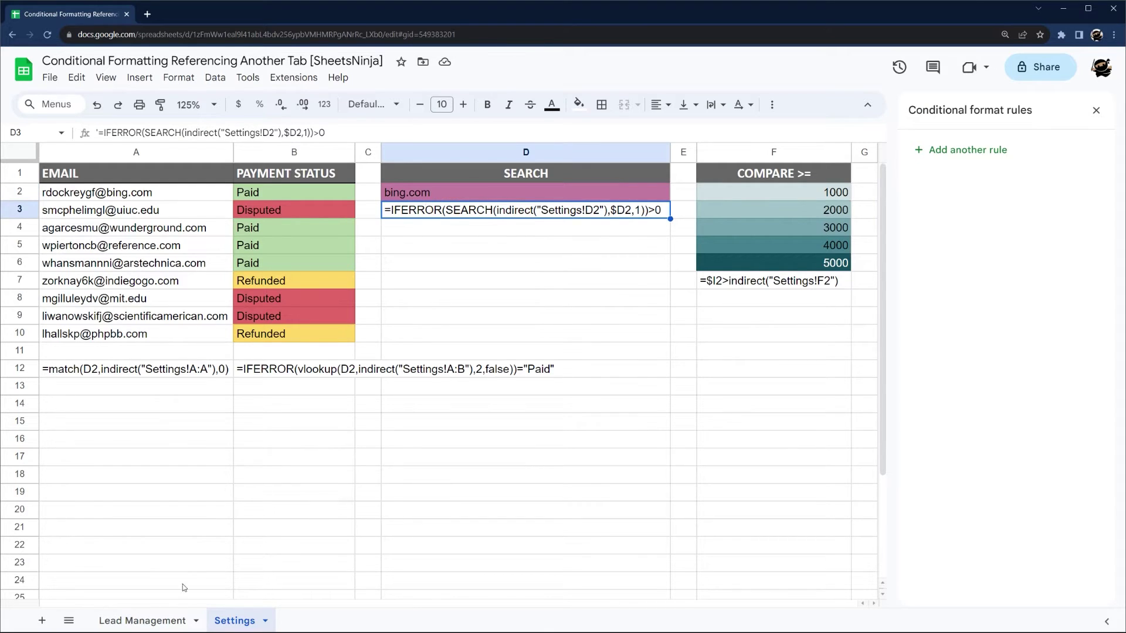
pyautogui.click(114, 197)
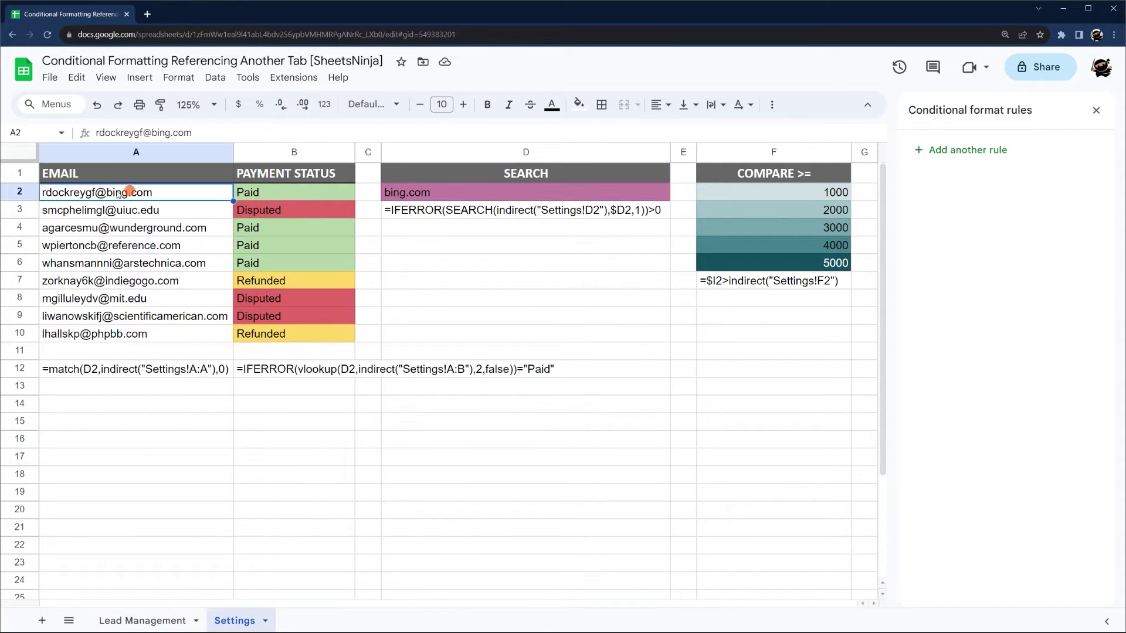
pyautogui.click(474, 212)
pyautogui.doubleClick(663, 209)
pyautogui.moveTo(326, 132); pyautogui.dragTo(89, 130)
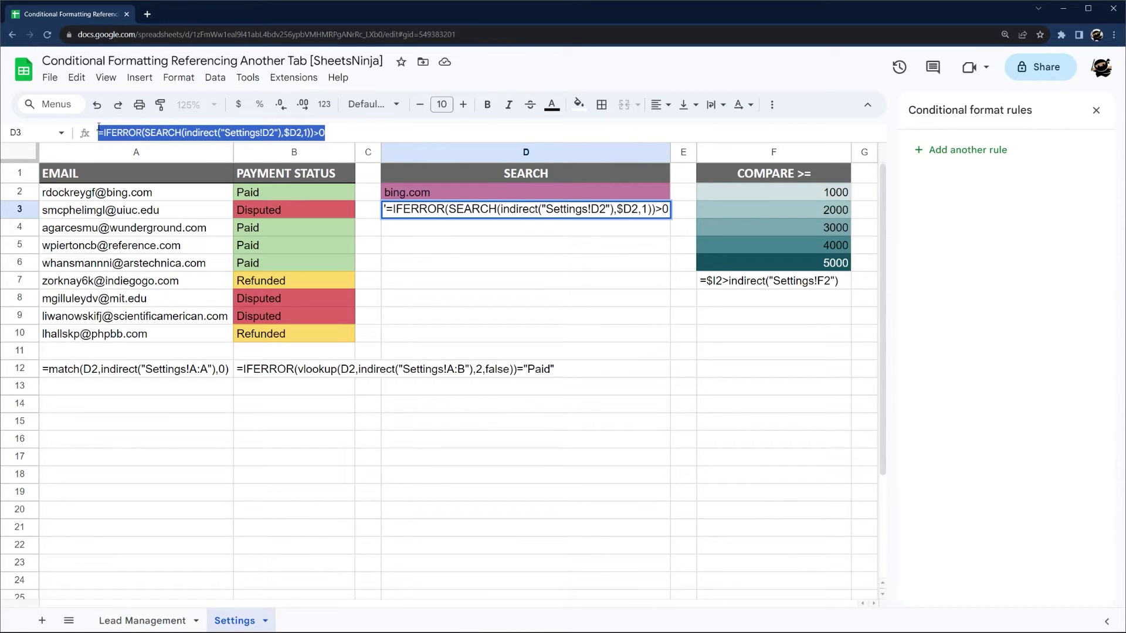
pyautogui.press('Escape')
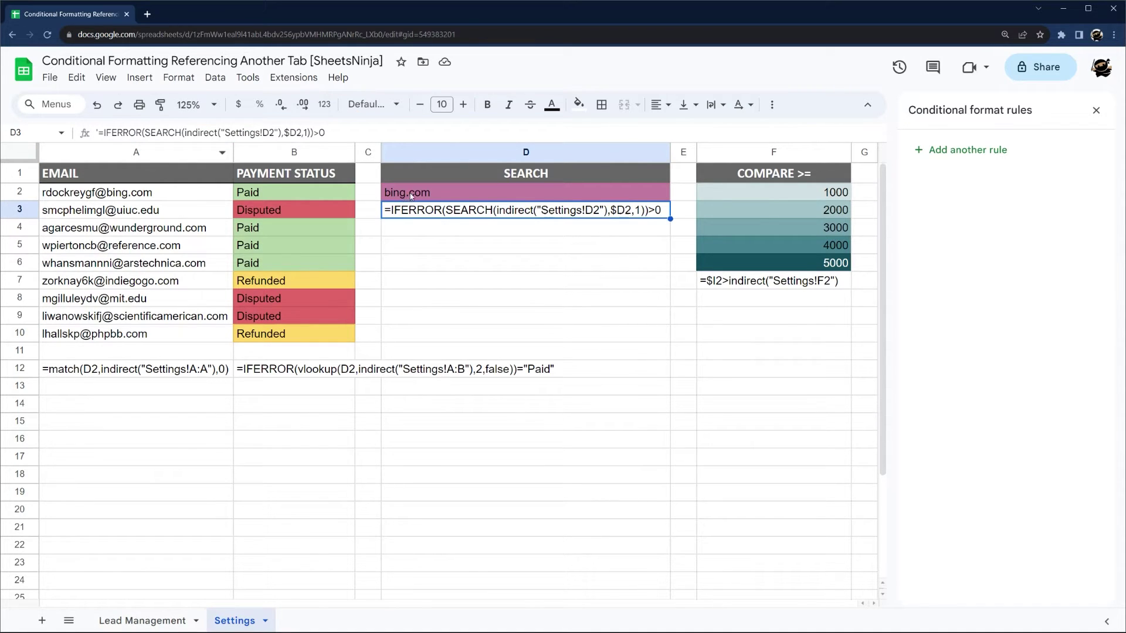
pyautogui.click(141, 620)
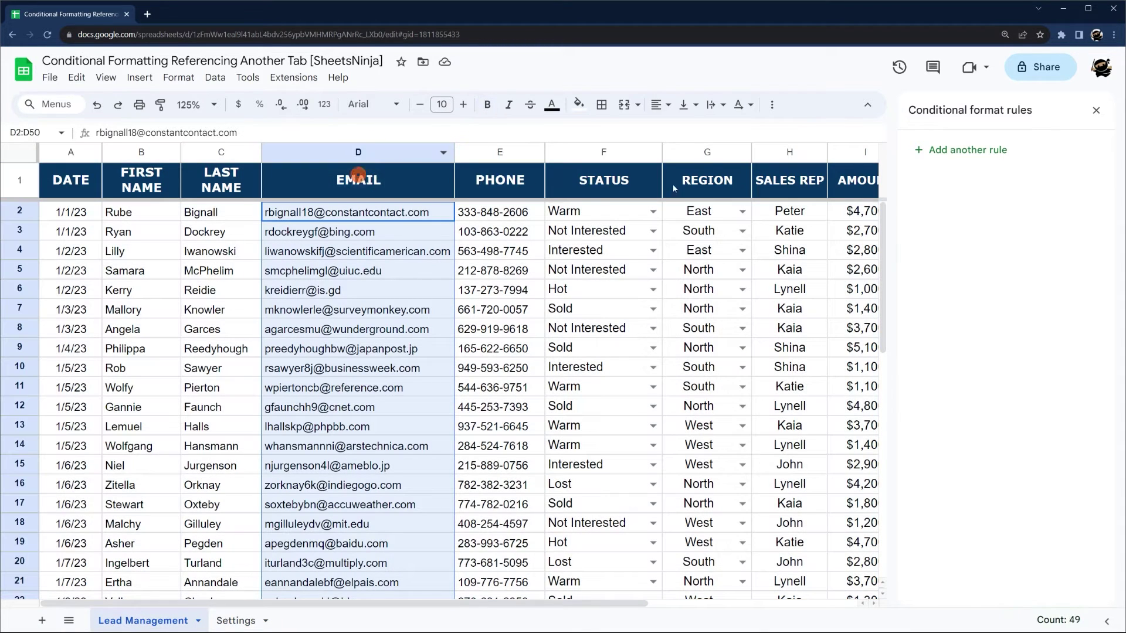
# Add a purple-fill custom rule on D2:D50 with the pasted IFERROR(SEARCH(indirect…)) formula
pyautogui.click(938, 149)
pyautogui.click(1027, 366)
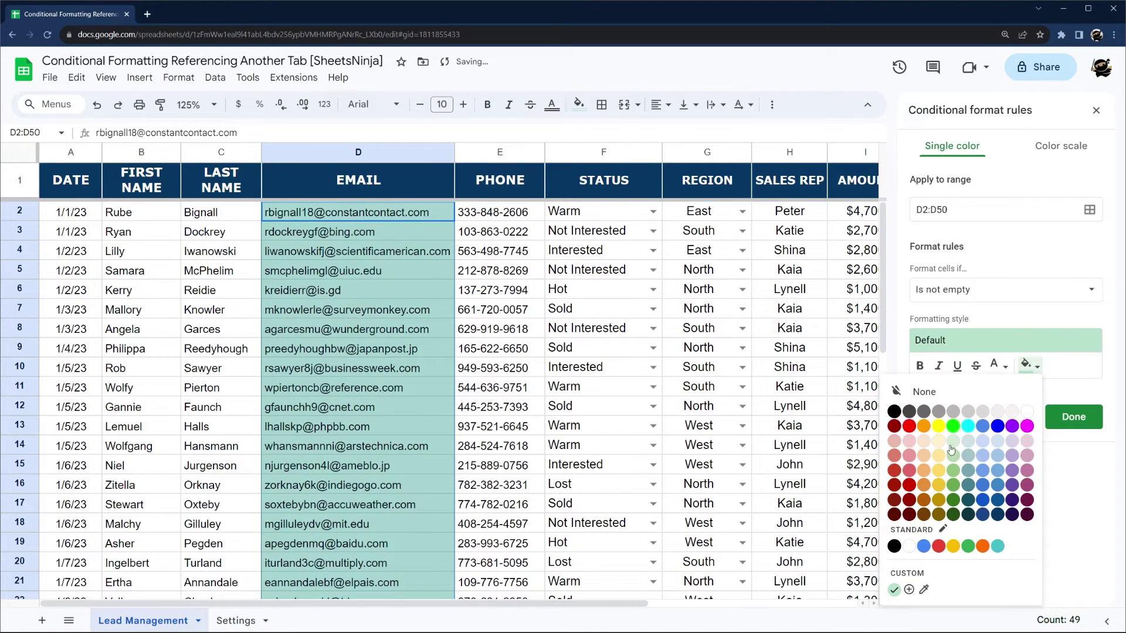
pyautogui.click(1025, 473)
pyautogui.click(934, 290)
pyautogui.click(971, 607)
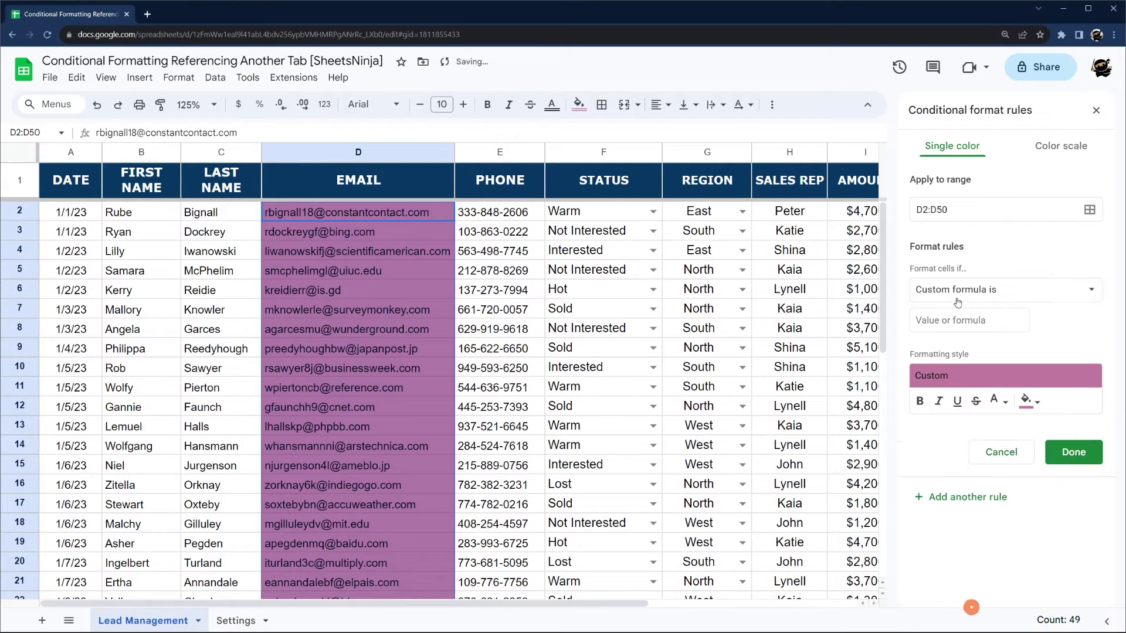
pyautogui.click(969, 320)
pyautogui.hotkey('ctrl', 'v')
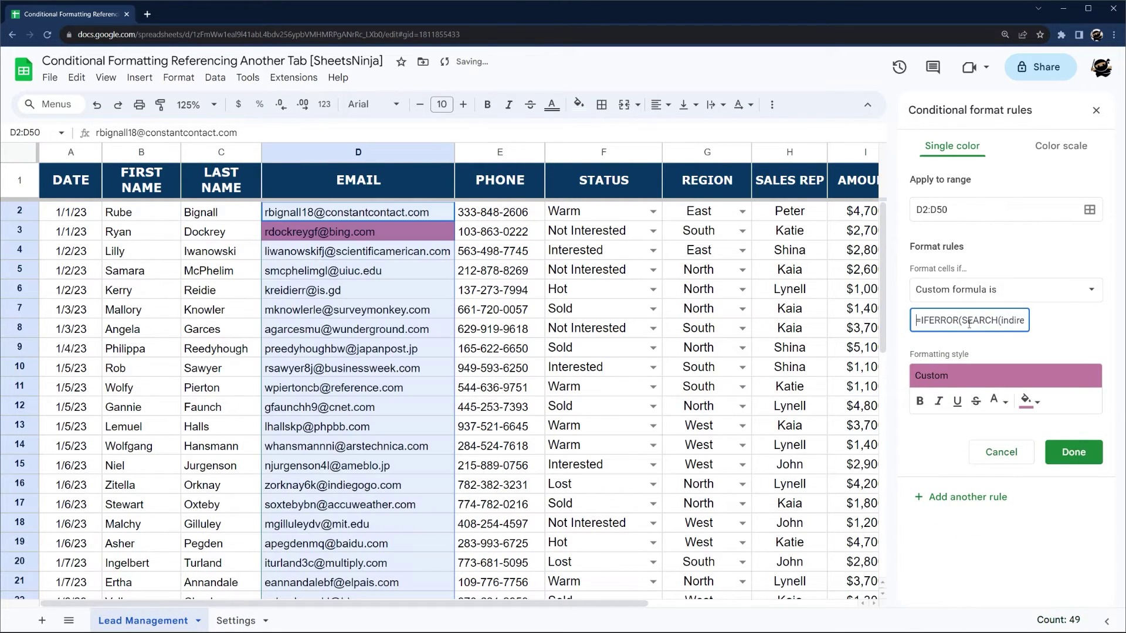
pyautogui.press('End')
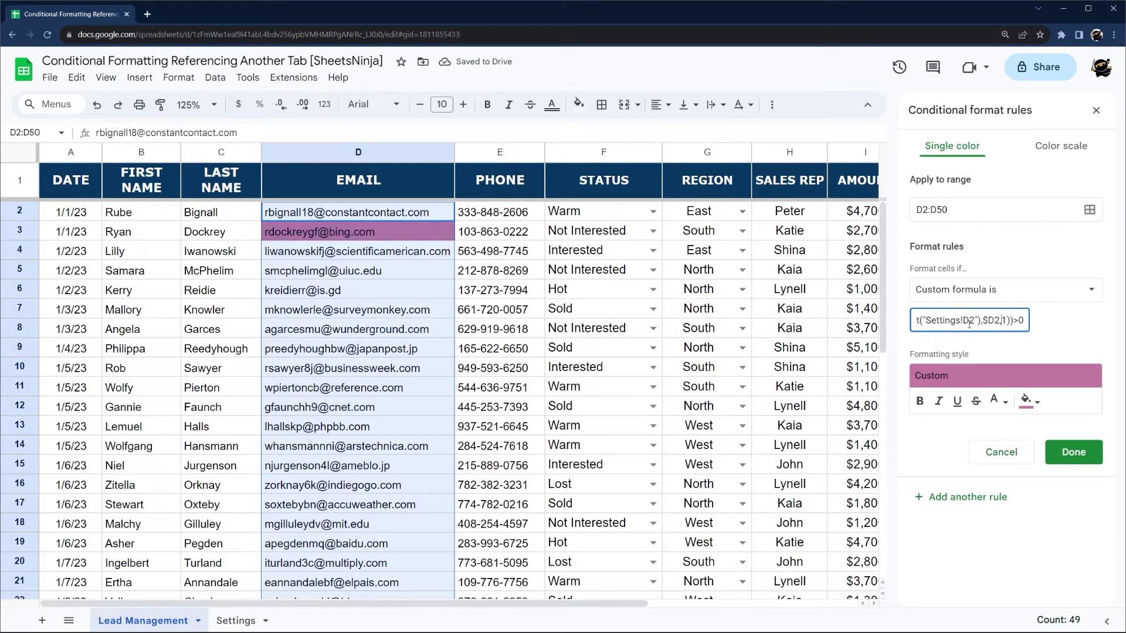
pyautogui.press('Home')
pyautogui.click(1074, 452)
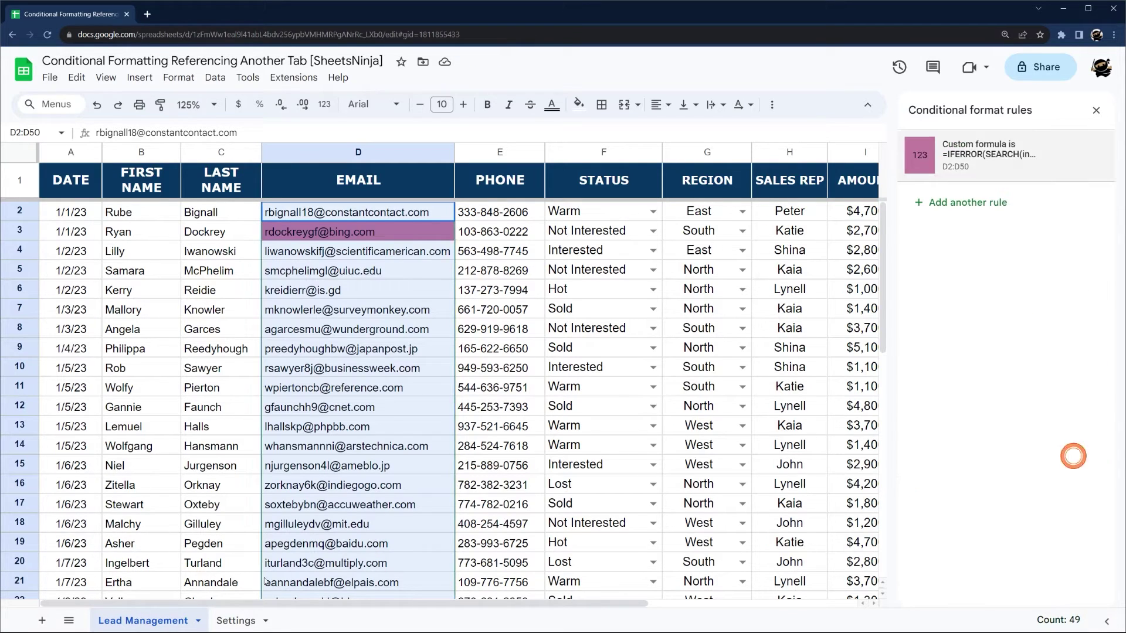
pyautogui.click(346, 234)
# Replace the Settings search term in D2 with surveymonkey.com, copied from email cell D7
pyautogui.click(343, 311)
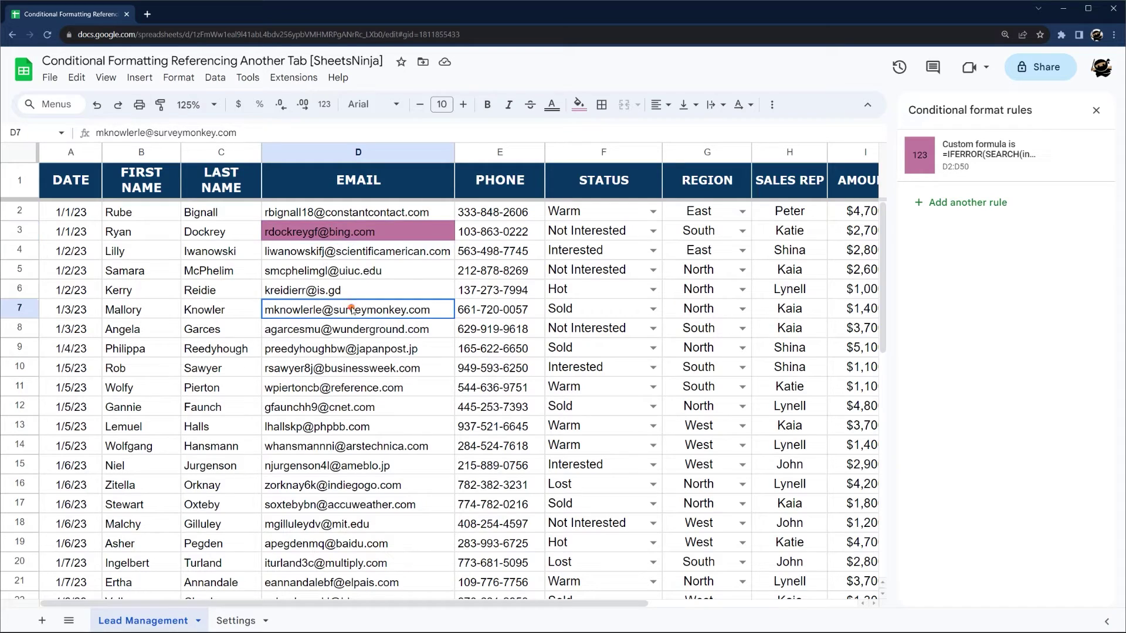
pyautogui.doubleClick(340, 309)
pyautogui.moveTo(335, 308); pyautogui.dragTo(444, 309)
pyautogui.hotkey('ctrl', 'c')
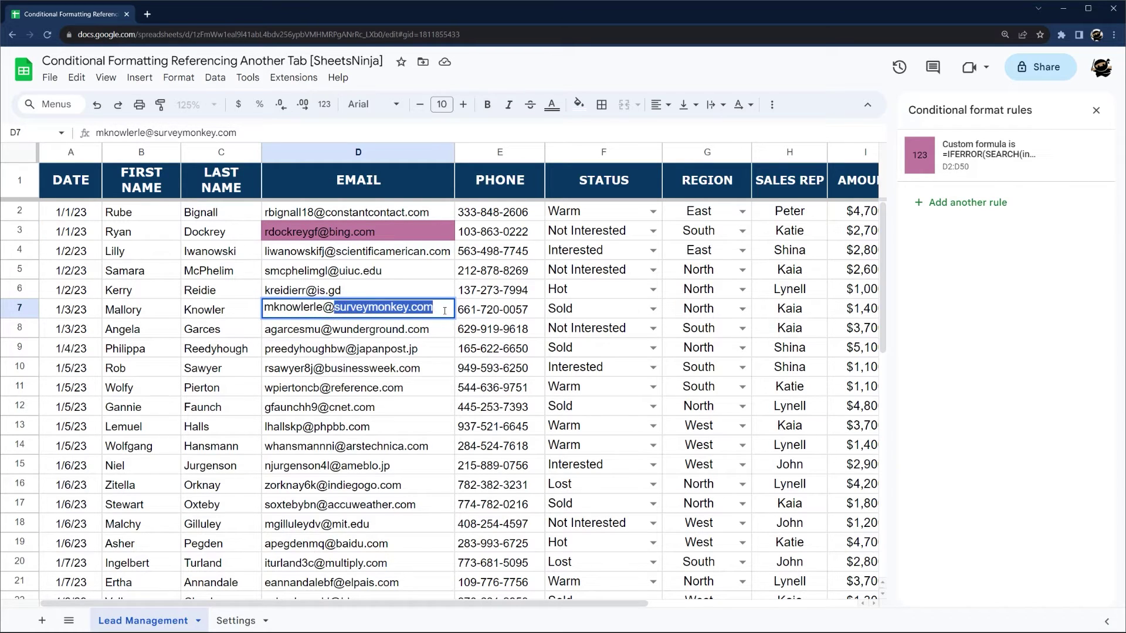
pyautogui.press('Escape')
pyautogui.click(235, 620)
pyautogui.click(501, 193)
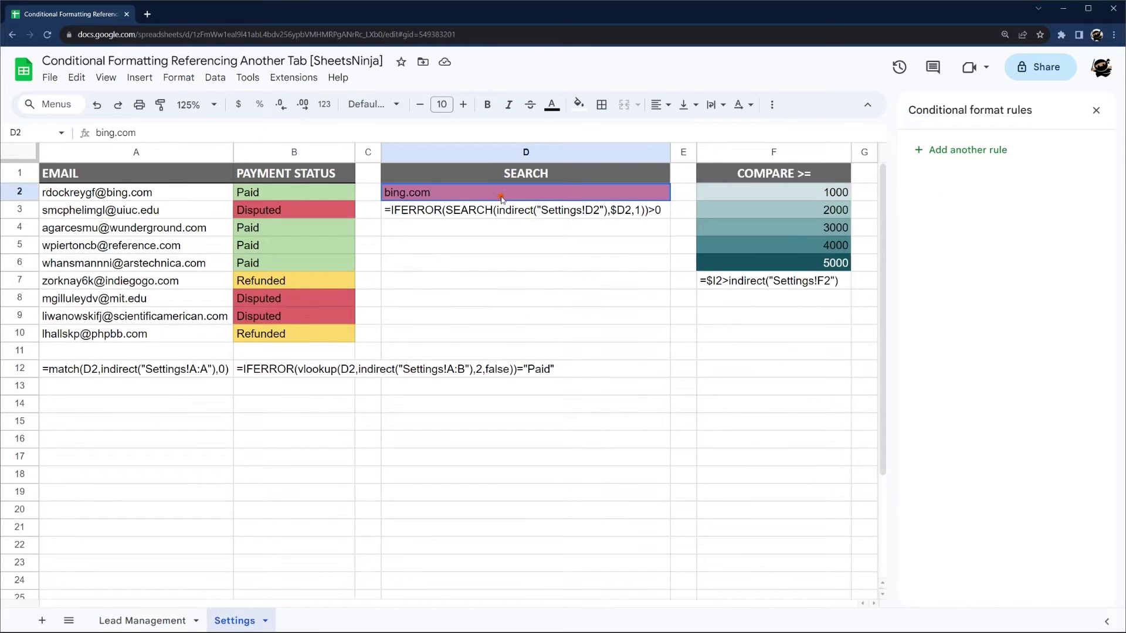
pyautogui.doubleClick(502, 194)
pyautogui.hotkey('ctrl', 'v')
pyautogui.press('Return')
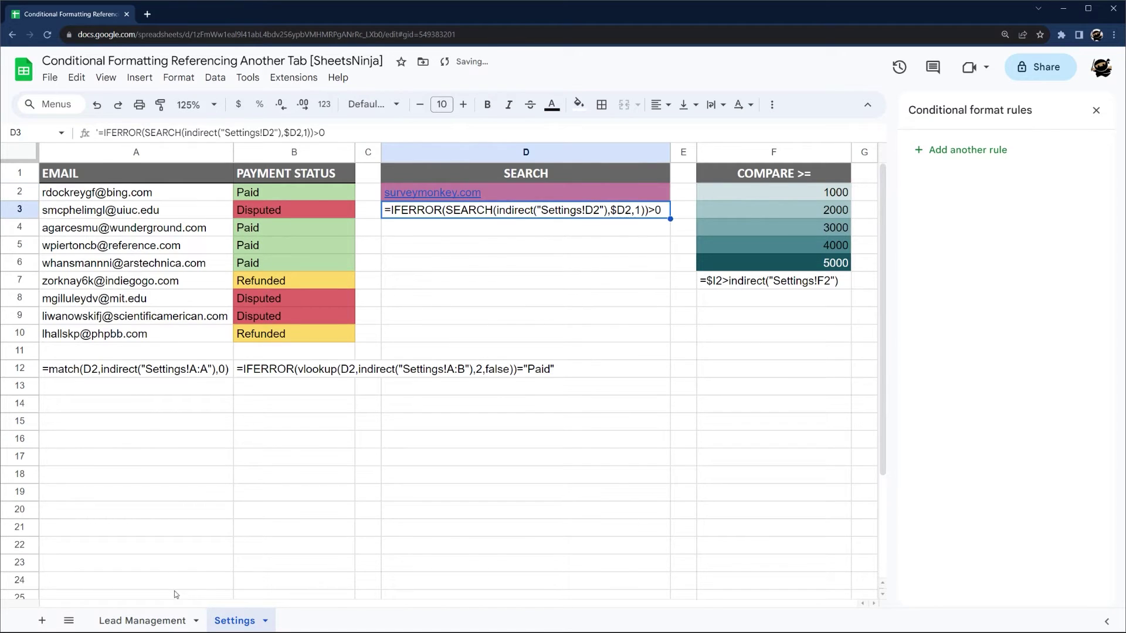
pyautogui.click(147, 621)
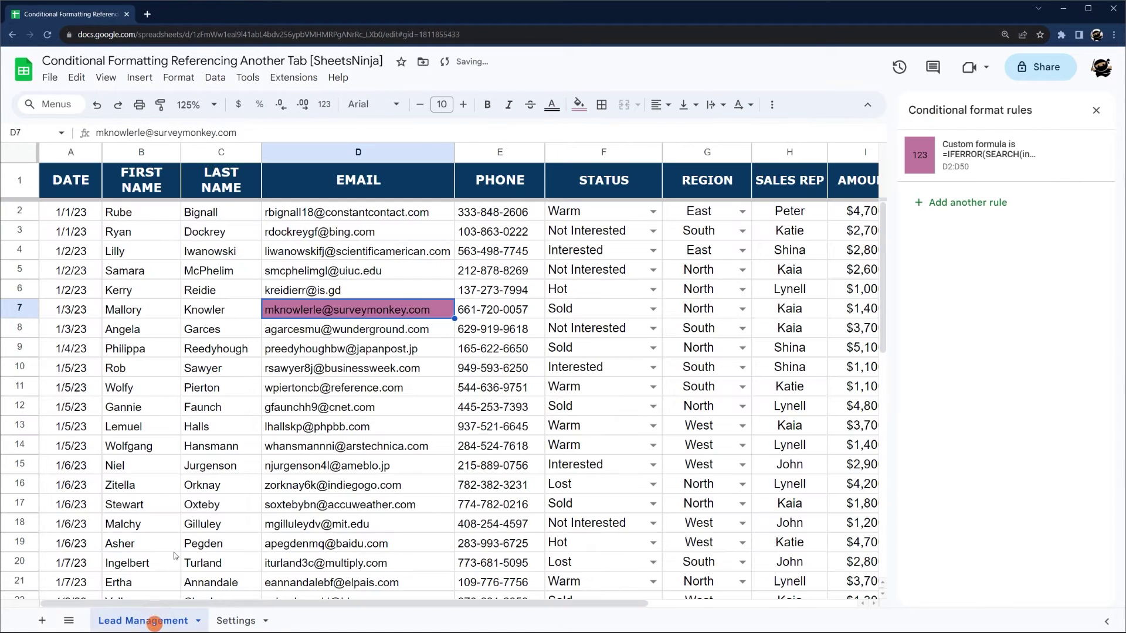
# Confirm the surveymonkey.com email is highlighted, then delete the email highlighting rule
pyautogui.click(223, 622)
pyautogui.click(513, 195)
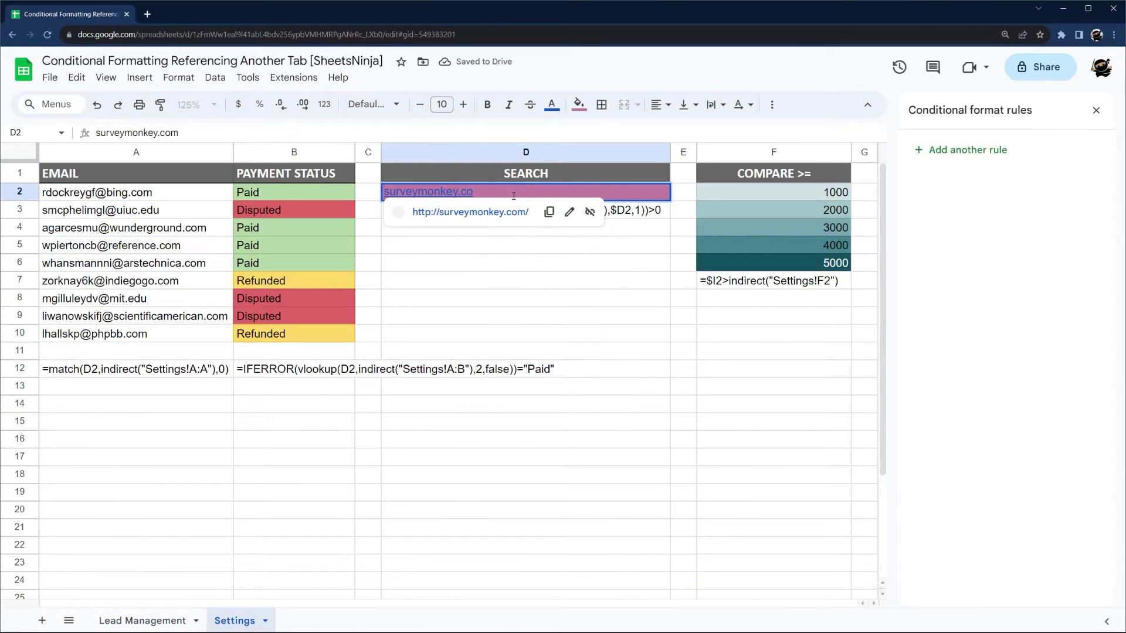
pyautogui.click(508, 211)
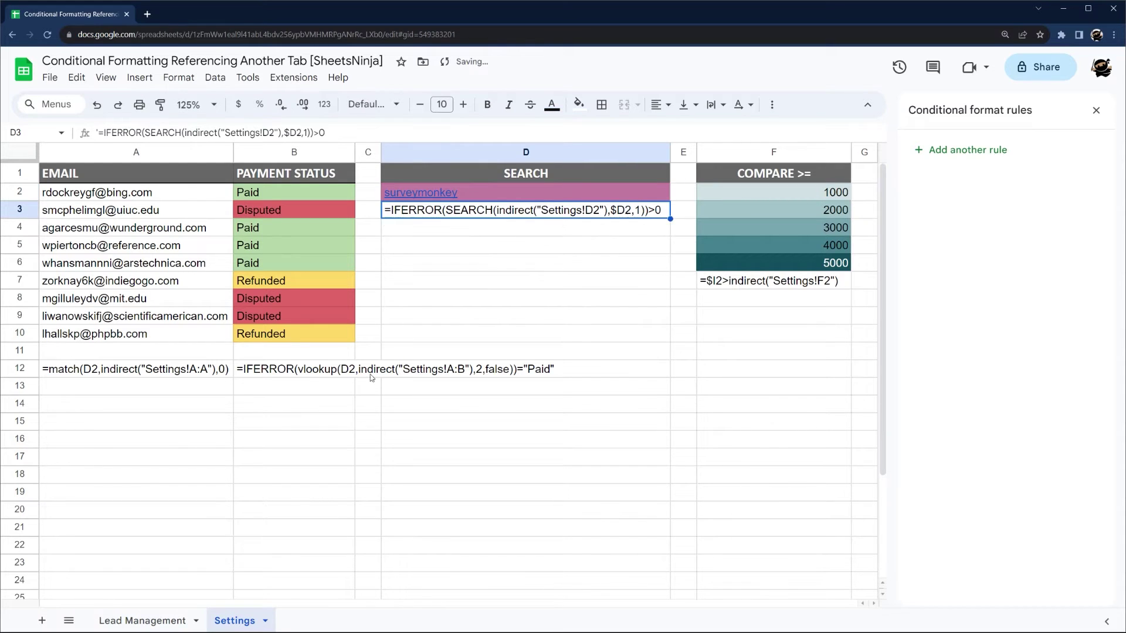
pyautogui.click(150, 620)
pyautogui.scroll(-1, 326, 400)
pyautogui.scroll(1, 371, 327)
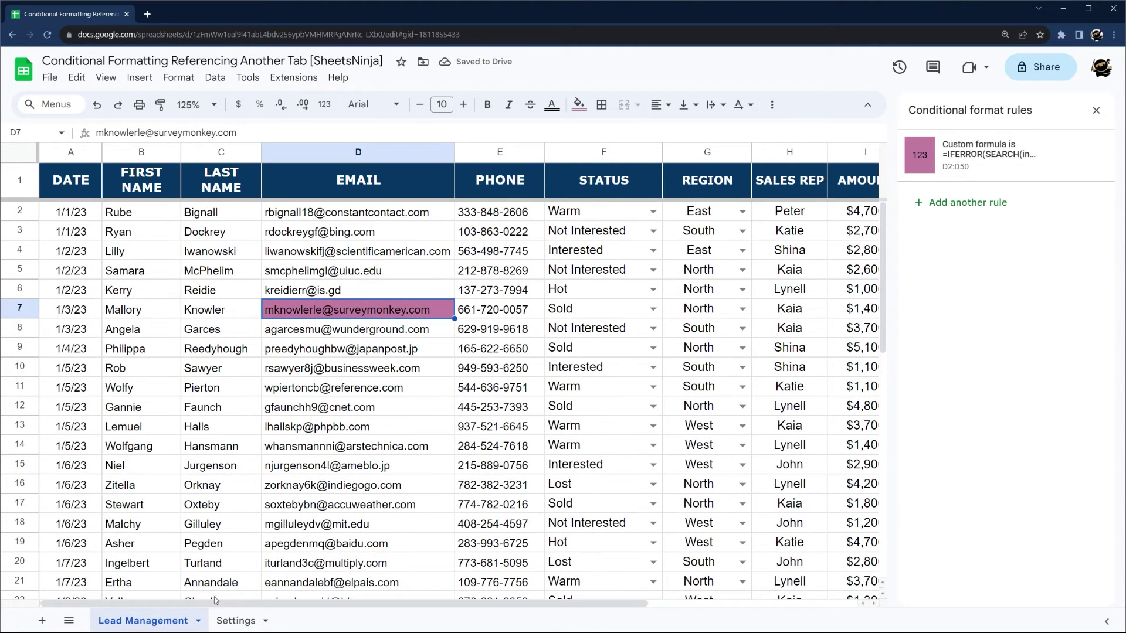
pyautogui.click(235, 621)
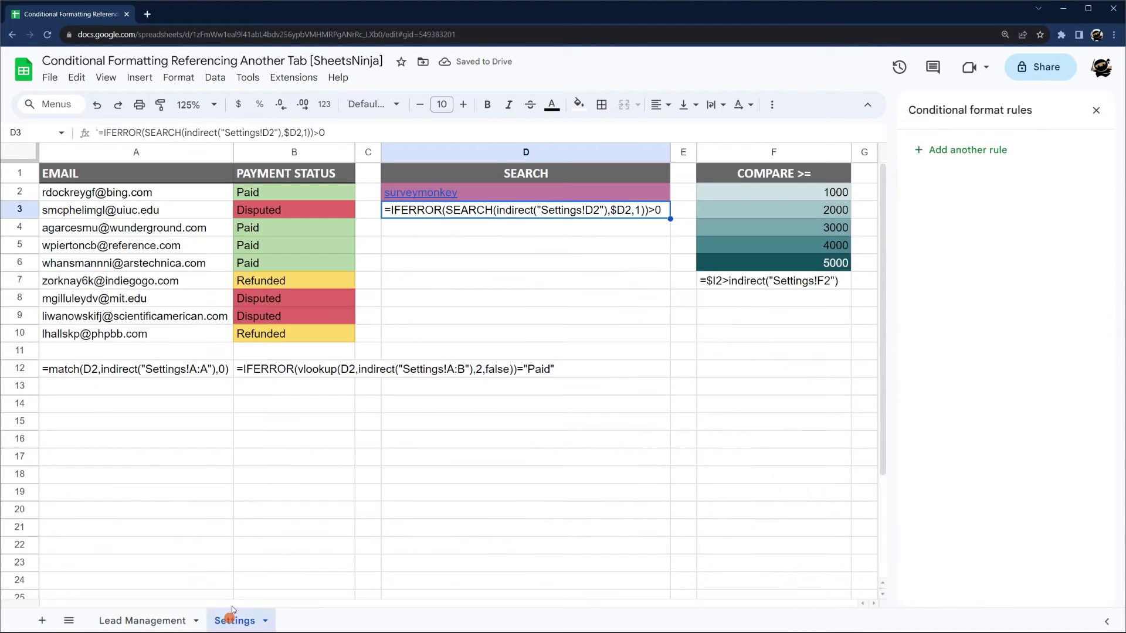
pyautogui.click(170, 623)
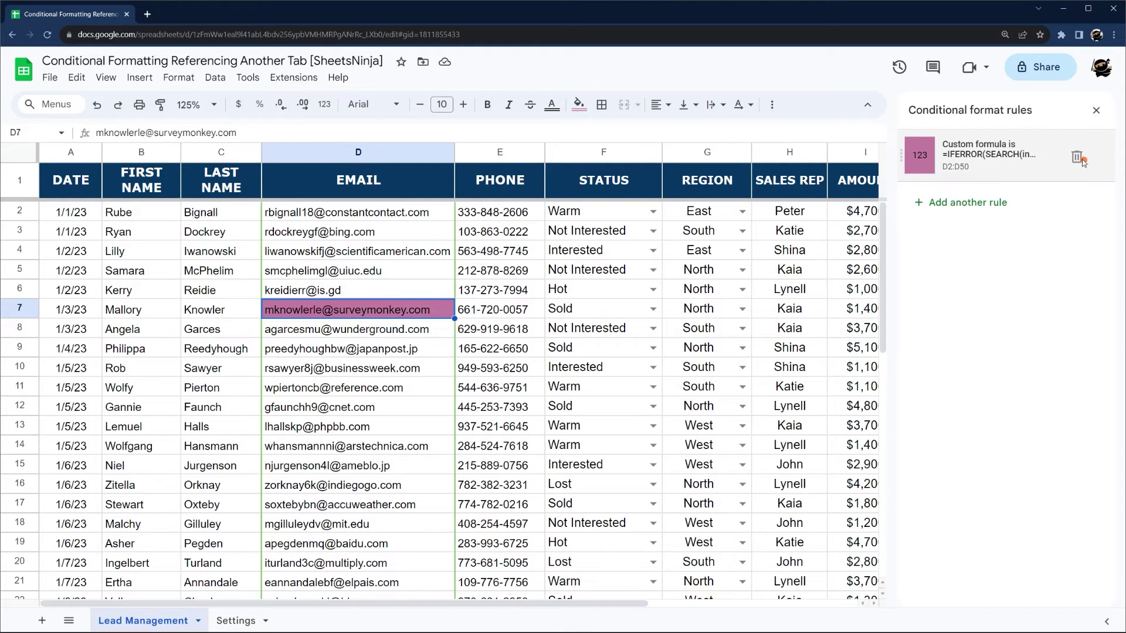
pyautogui.click(1083, 159)
pyautogui.click(1075, 451)
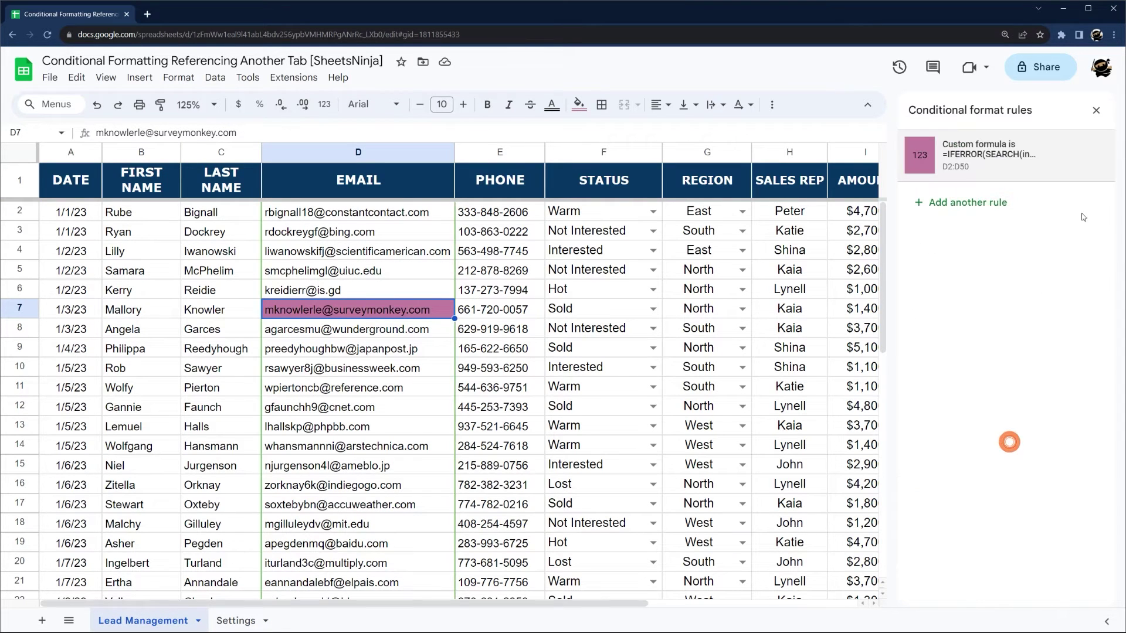
pyautogui.click(1081, 157)
# Copy the sample threshold formula from cell F7 on the Settings tab
pyautogui.click(235, 623)
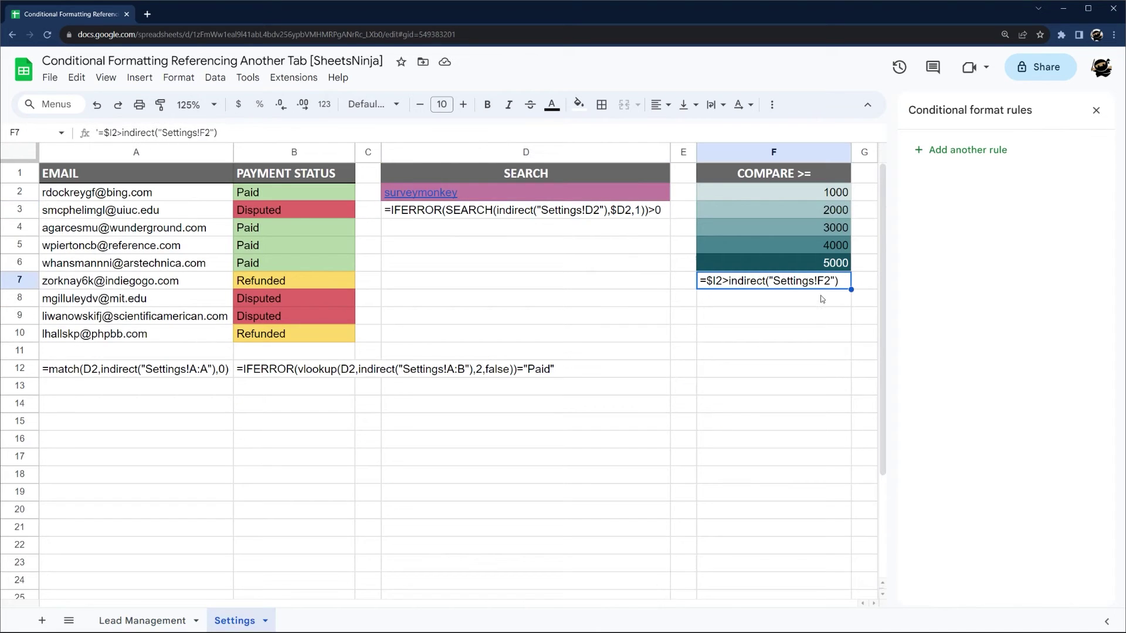
pyautogui.doubleClick(831, 282)
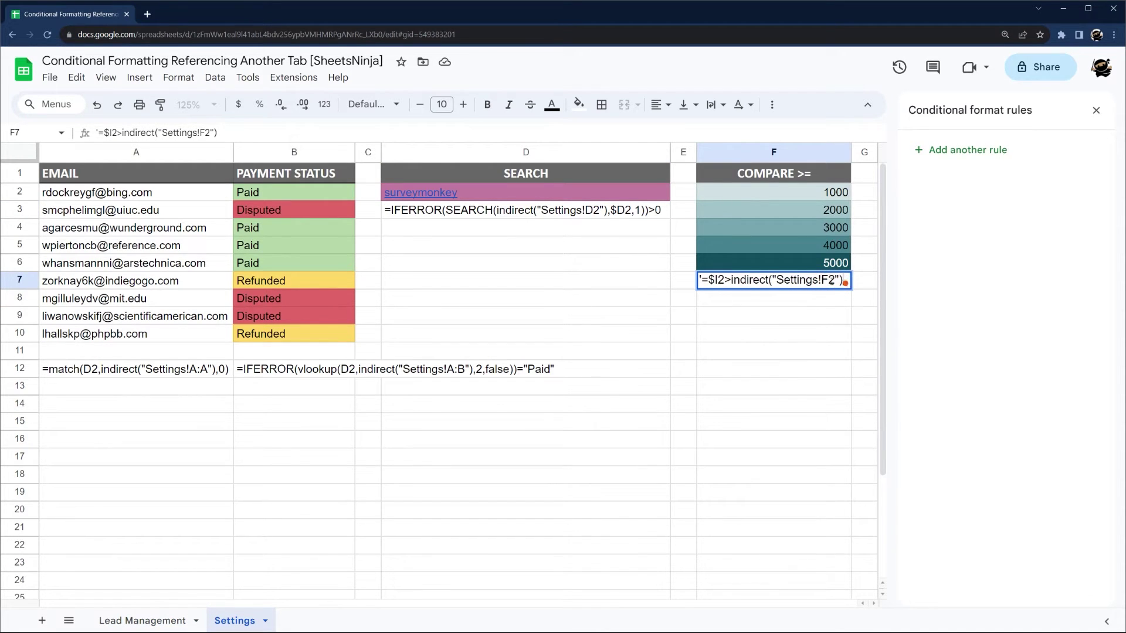
pyautogui.moveTo(845, 282); pyautogui.dragTo(699, 283)
pyautogui.hotkey('ctrl', 'c')
pyautogui.press('Escape')
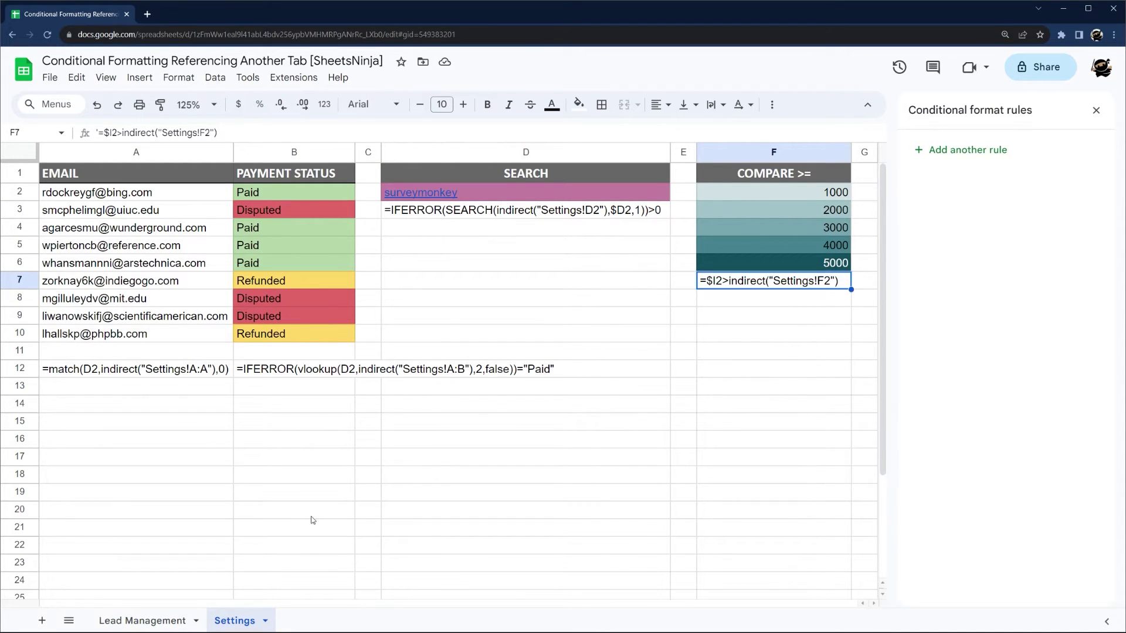
# Select the AMOUNT range I2:I50 on the Lead Management sheet
pyautogui.click(146, 624)
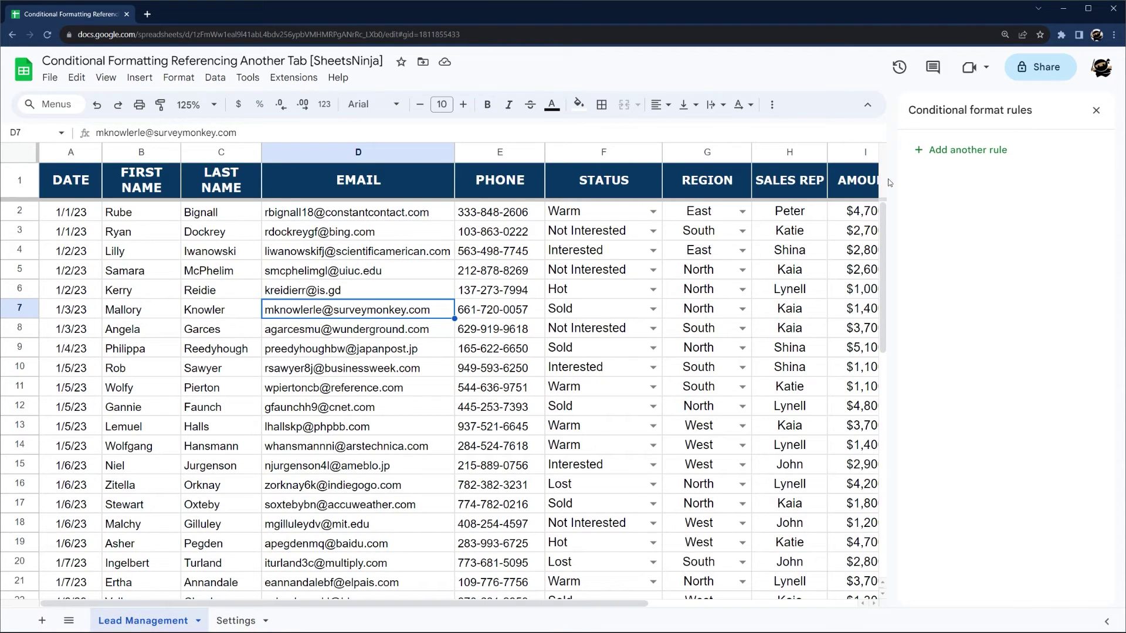
pyautogui.click(14, 159)
pyautogui.click(15, 158)
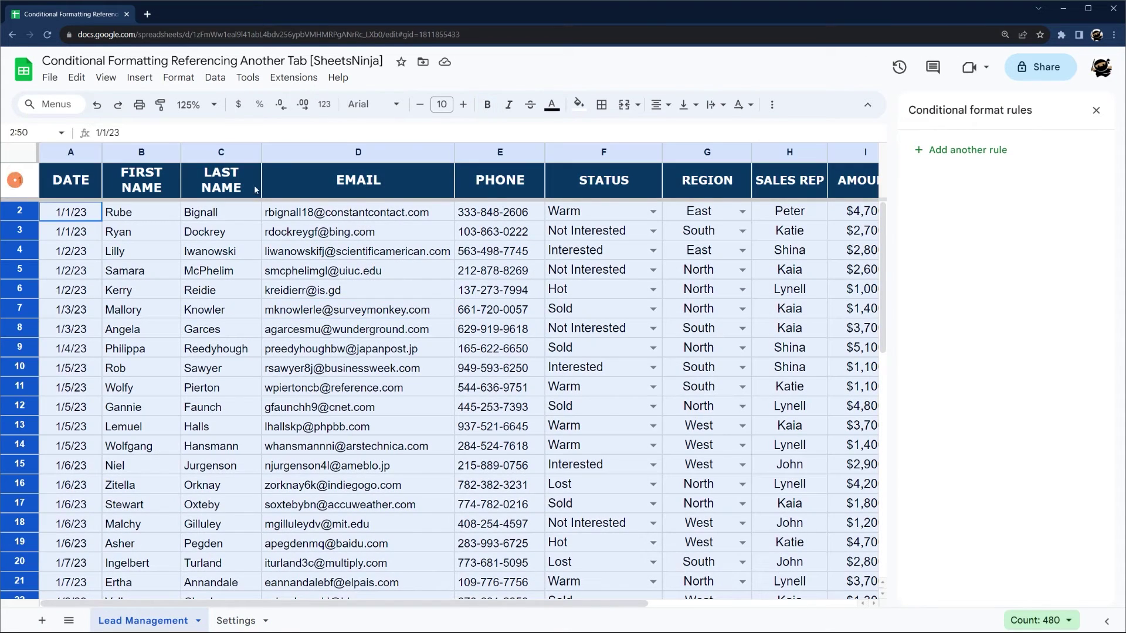
pyautogui.moveTo(418, 603); pyautogui.dragTo(591, 602)
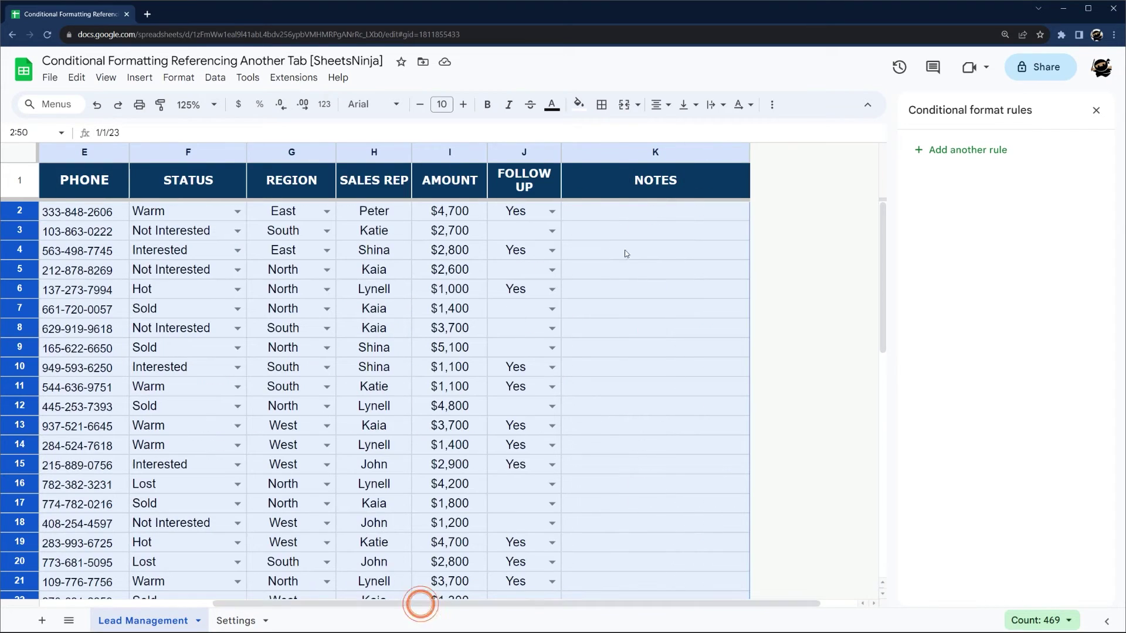
pyautogui.click(443, 153)
pyautogui.click(443, 153)
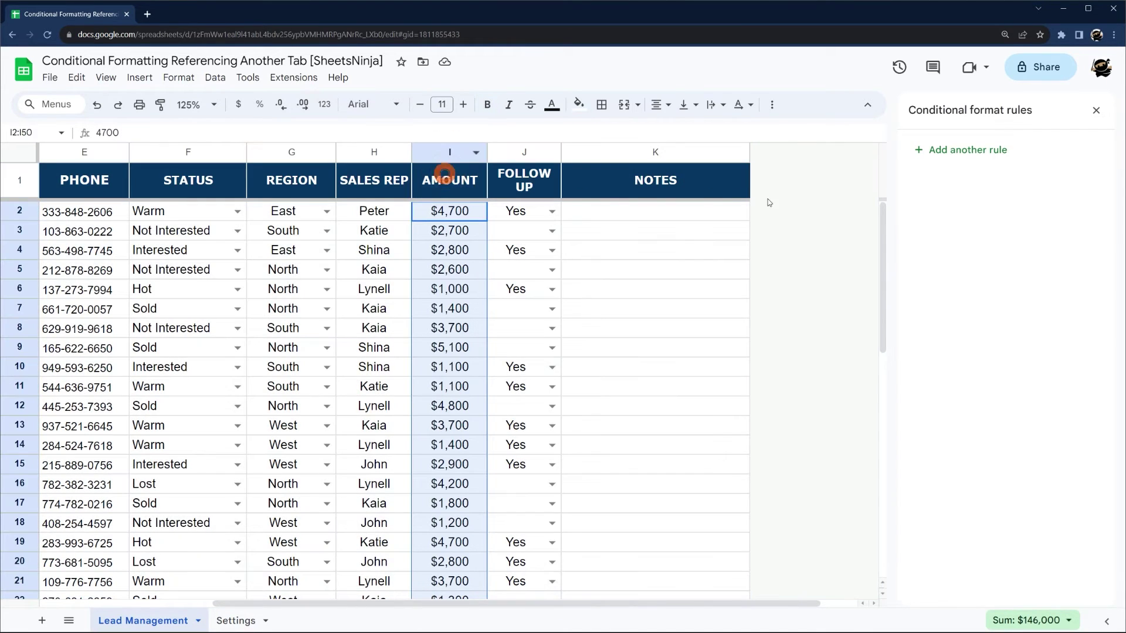
# Add a light cyan custom-formula rule comparing amounts against the Settings!F2 threshold
pyautogui.click(968, 151)
pyautogui.click(1032, 366)
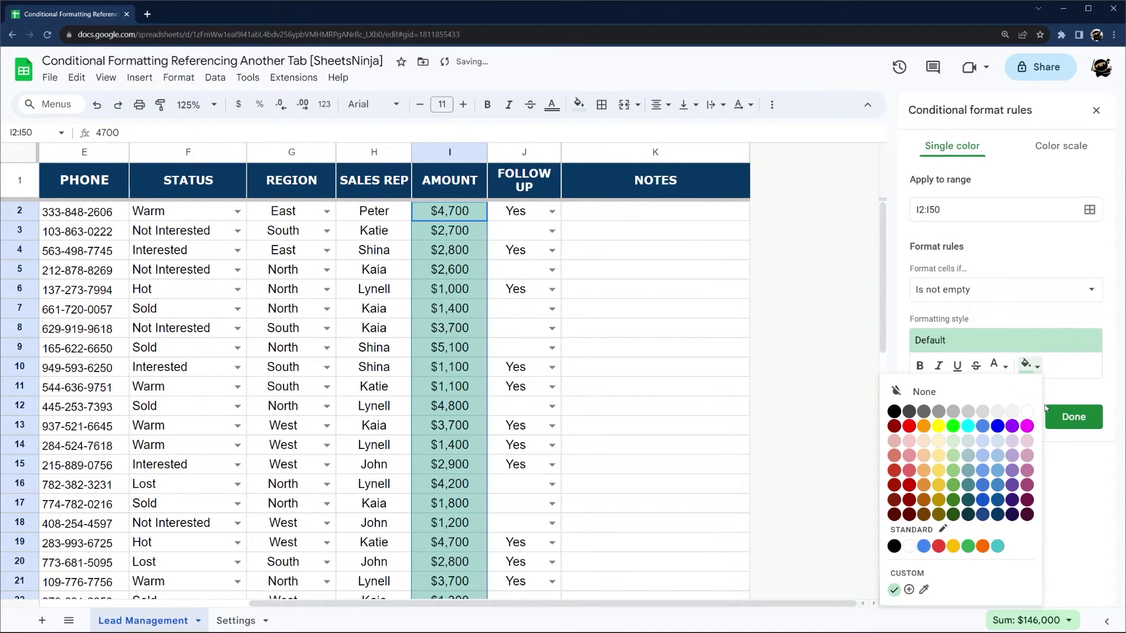
pyautogui.click(968, 447)
pyautogui.click(962, 290)
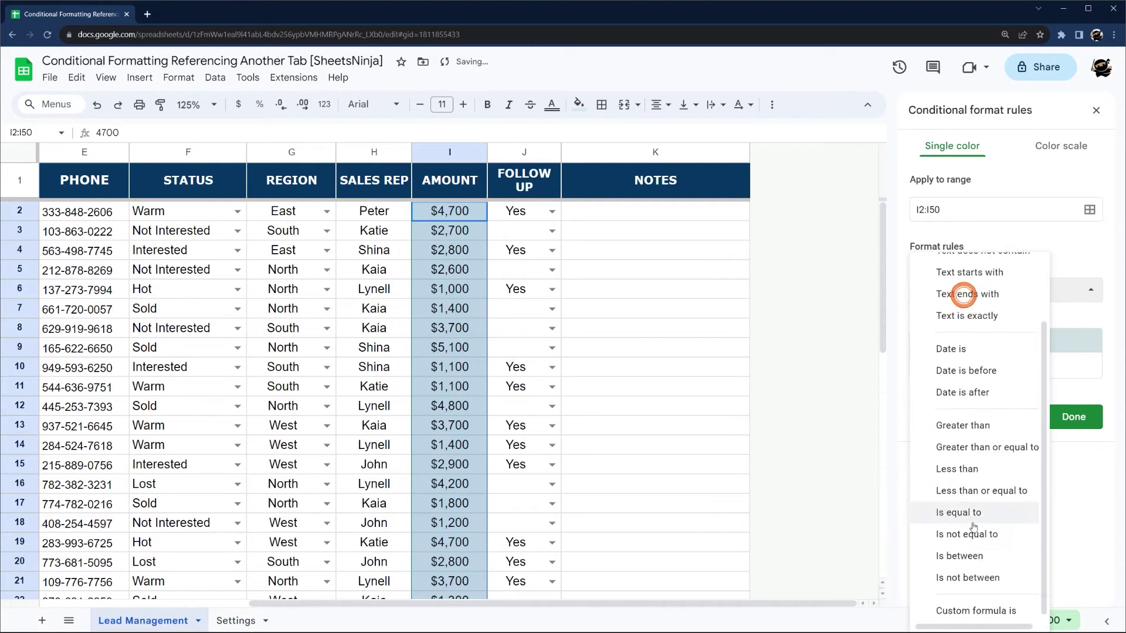
pyautogui.click(962, 604)
pyautogui.click(925, 322)
pyautogui.hotkey('ctrl', 'v')
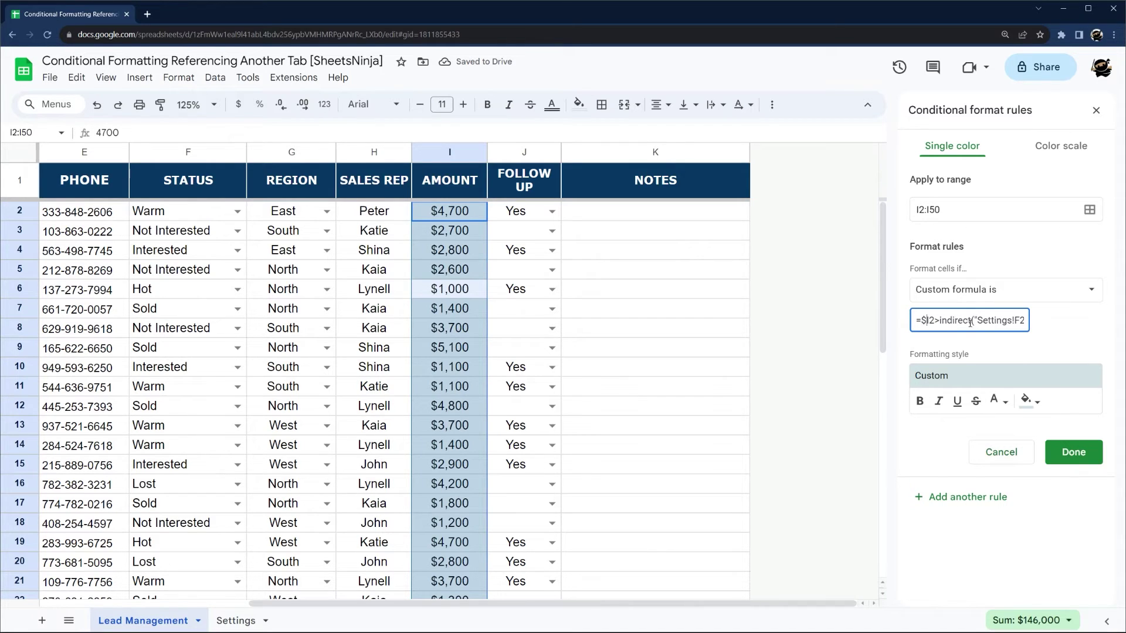
pyautogui.press('End')
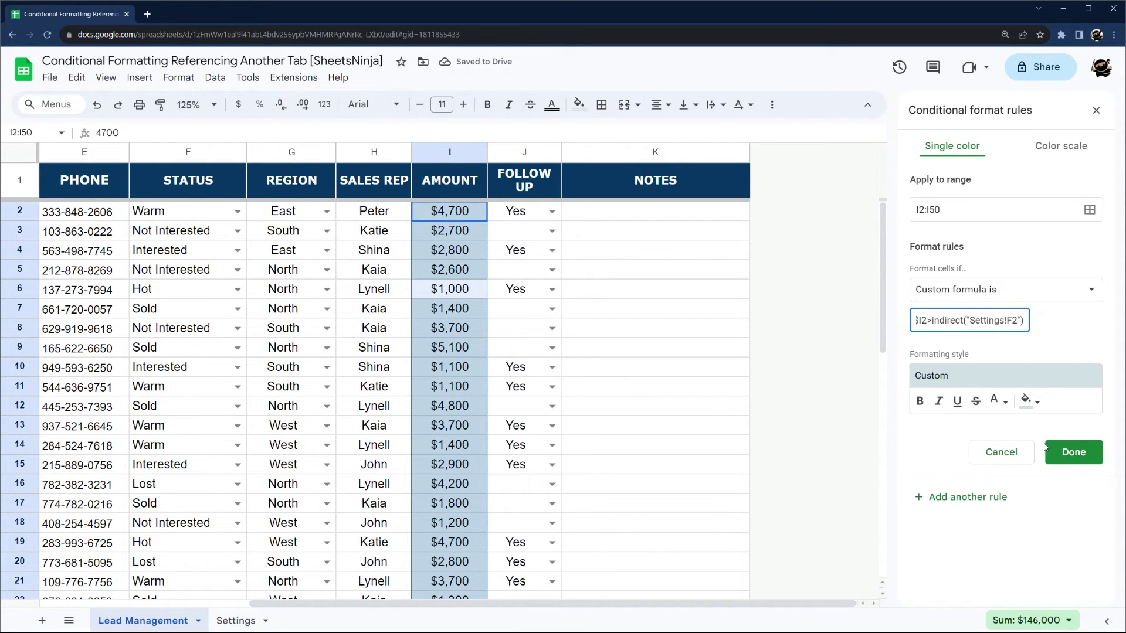
pyautogui.click(1059, 461)
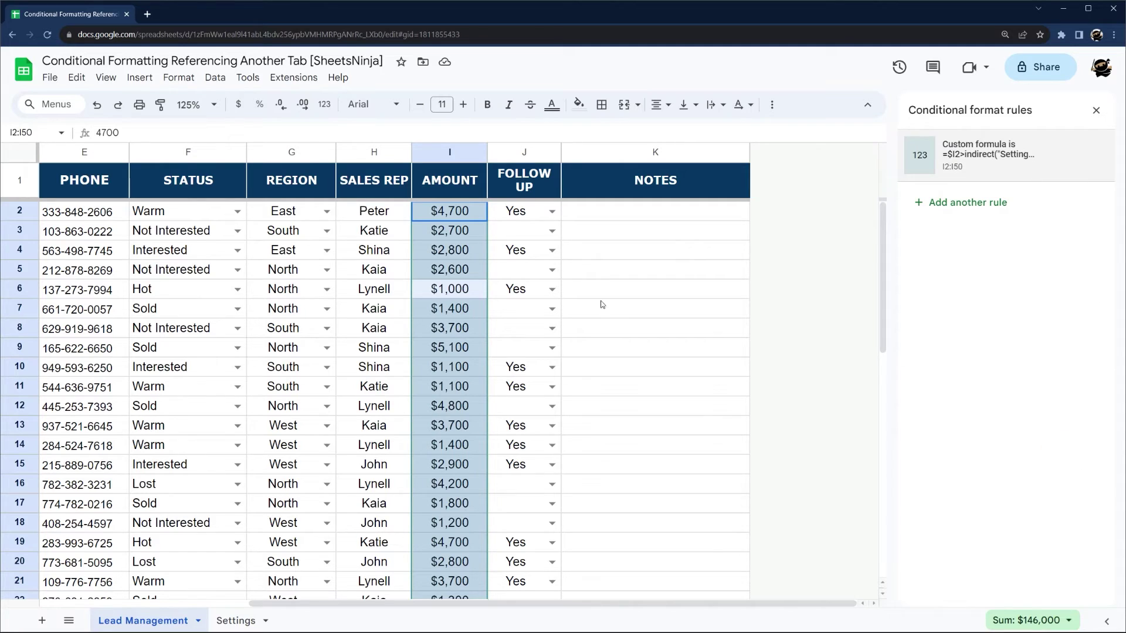
# Add a darker teal rule against Settings!F3 and move it above the first rule
pyautogui.click(952, 167)
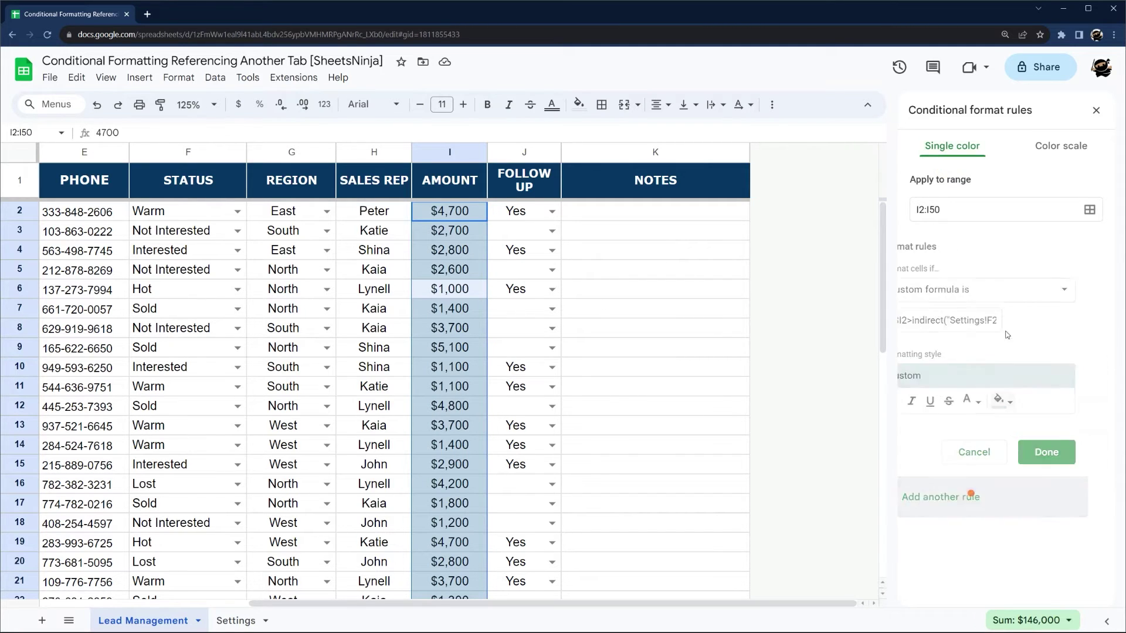
pyautogui.click(988, 316)
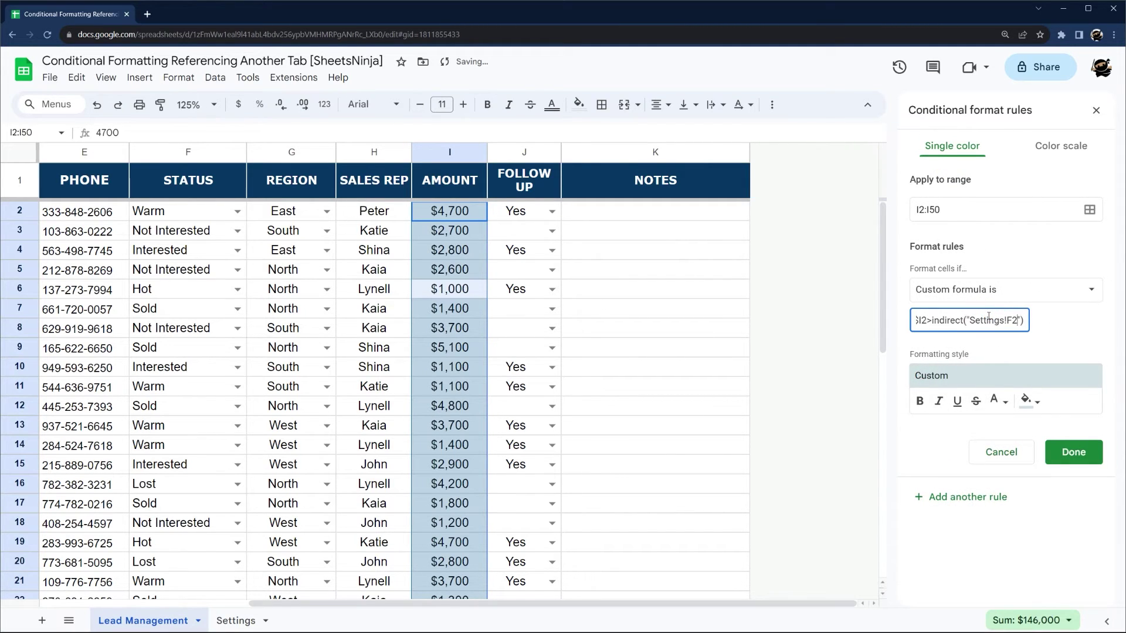
pyautogui.press('BackSpace')
pyautogui.write('3')
pyautogui.click(1034, 401)
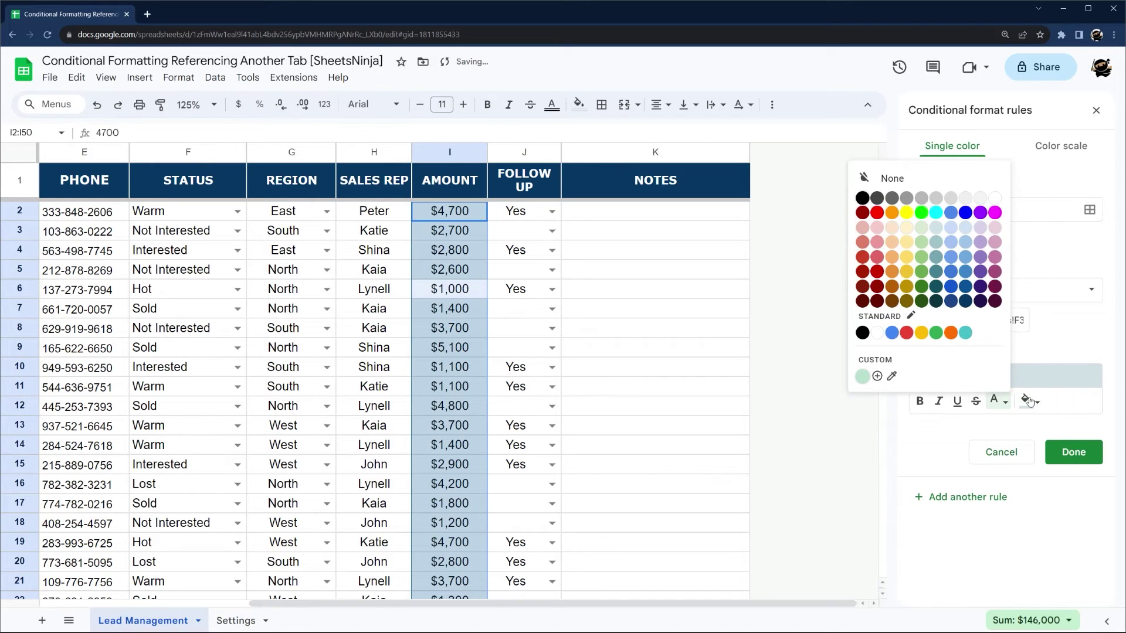
pyautogui.click(973, 247)
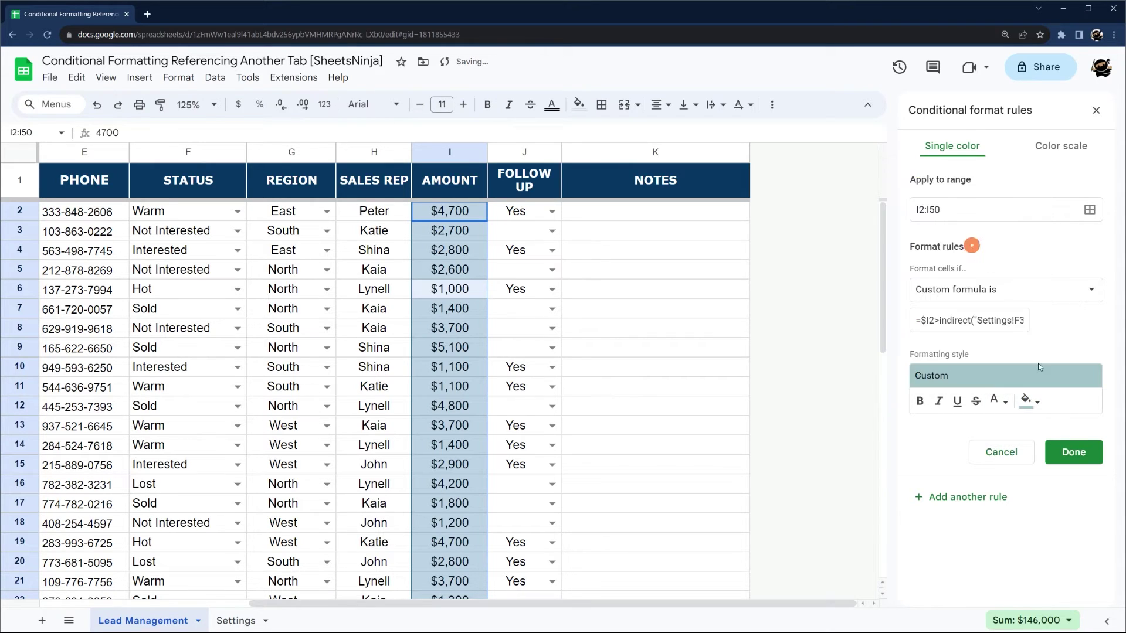
pyautogui.click(1073, 452)
pyautogui.moveTo(902, 207); pyautogui.dragTo(902, 166)
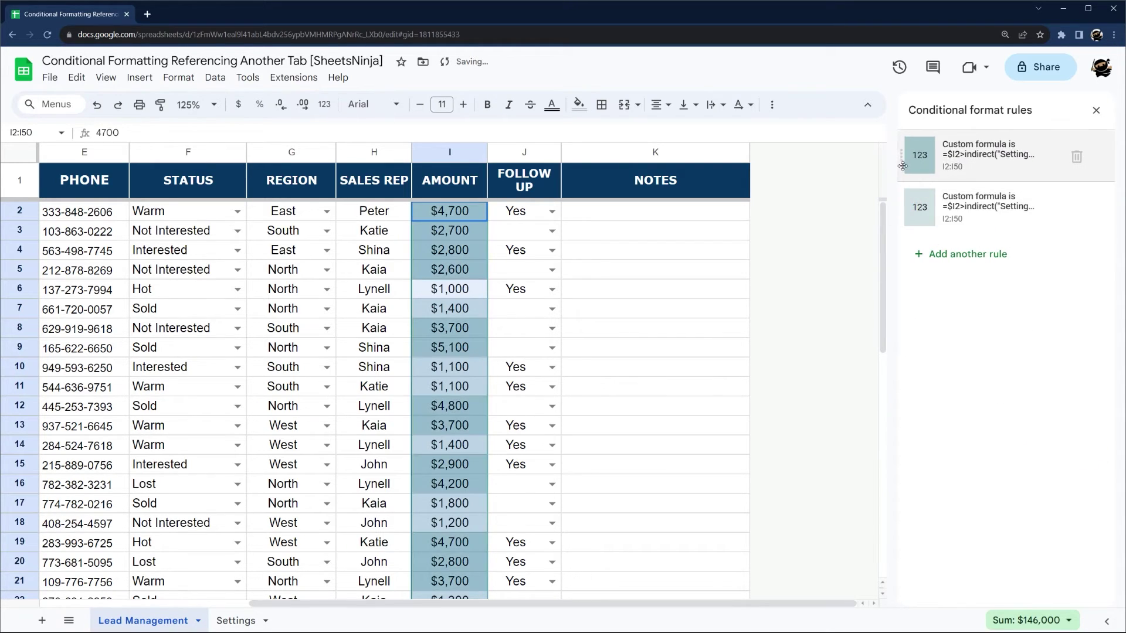
# Add a rule comparing amounts against the Settings!F4 threshold with a darker fill
pyautogui.click(973, 162)
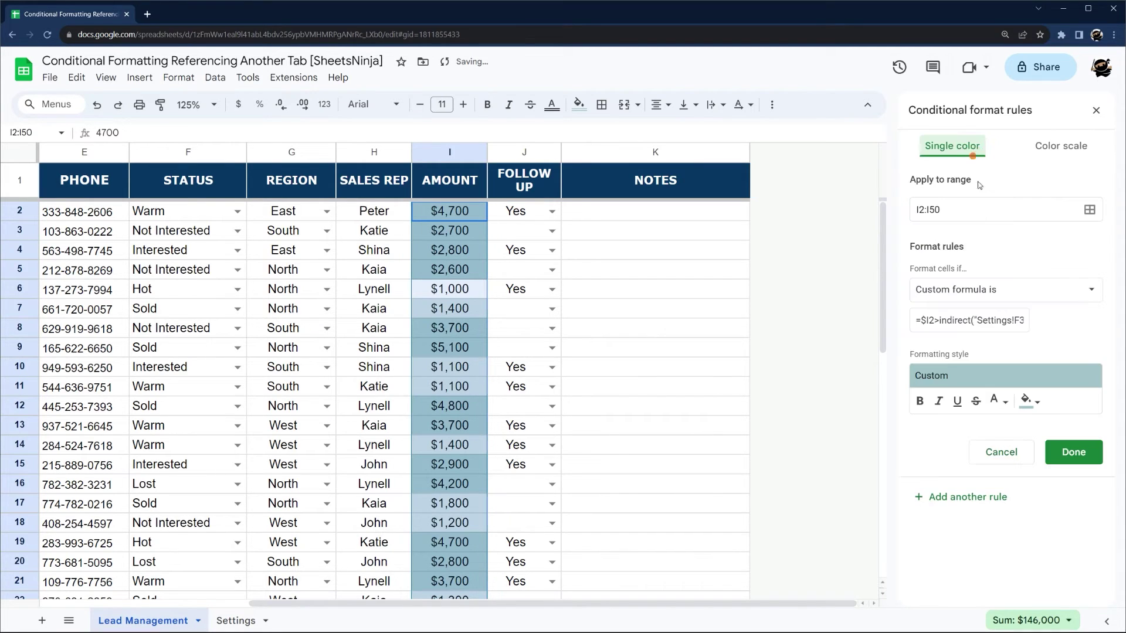
pyautogui.click(1021, 320)
pyautogui.press('BackSpace')
pyautogui.write('4')
pyautogui.click(1073, 452)
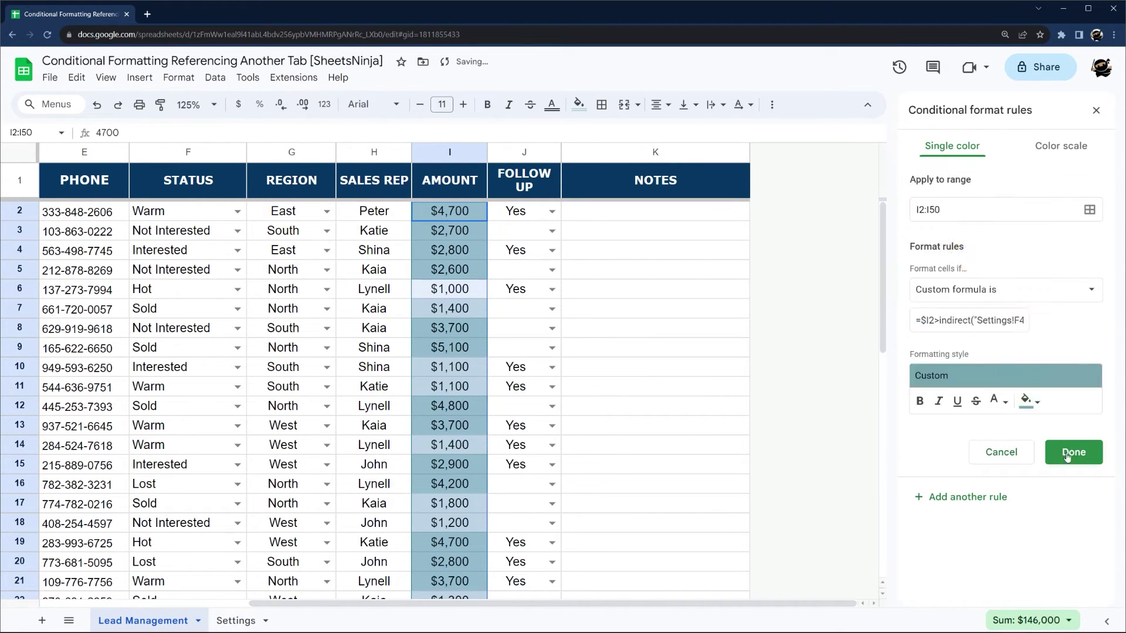
pyautogui.click(963, 159)
# Add the final threshold rule with the darkest teal fill and close the rules panel
pyautogui.click(1073, 452)
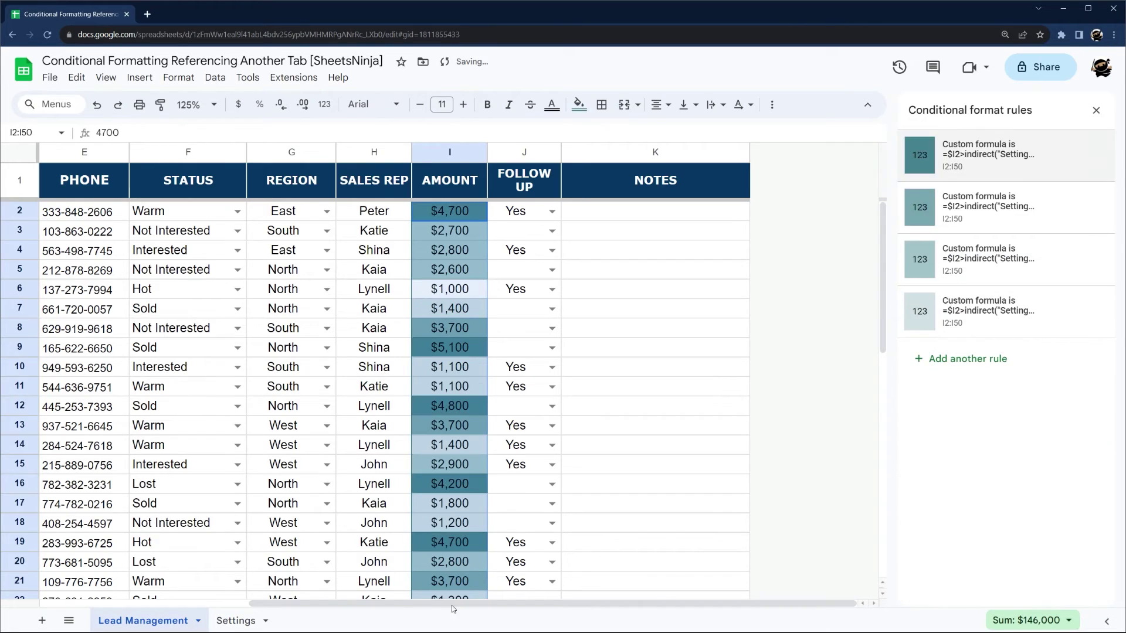
pyautogui.click(235, 620)
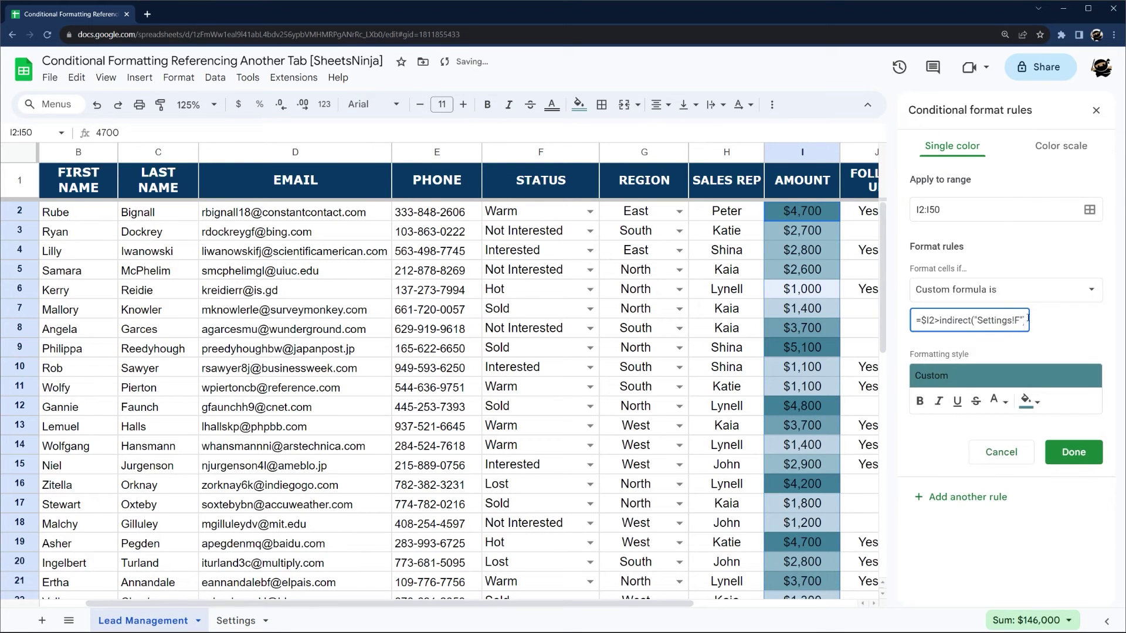
pyautogui.click(1029, 401)
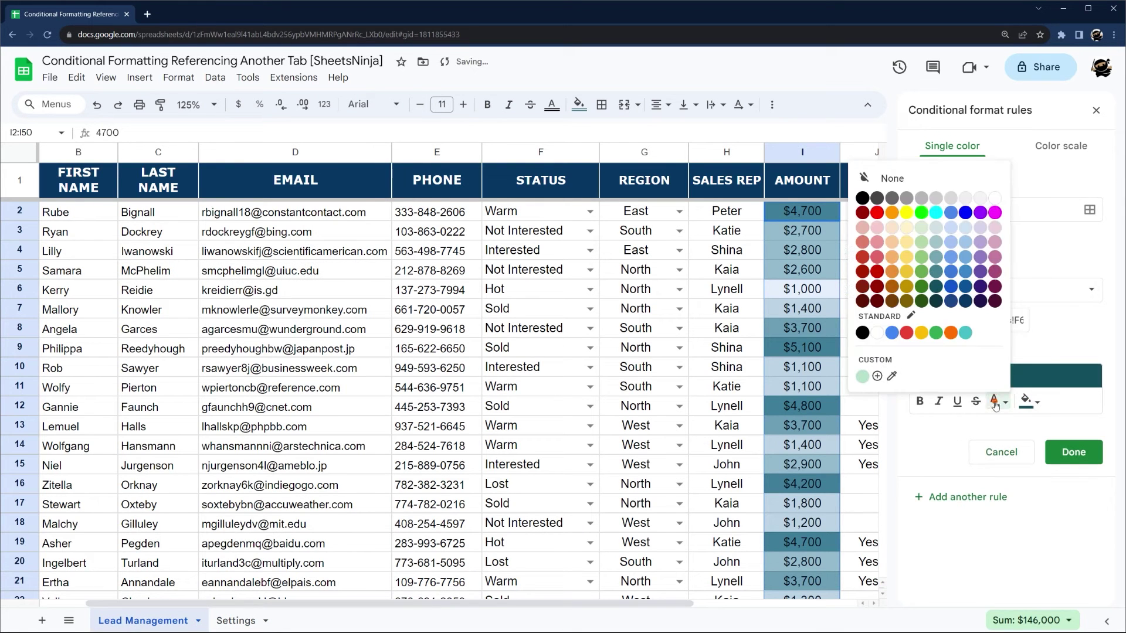
pyautogui.click(950, 314)
pyautogui.click(1073, 452)
pyautogui.click(1096, 110)
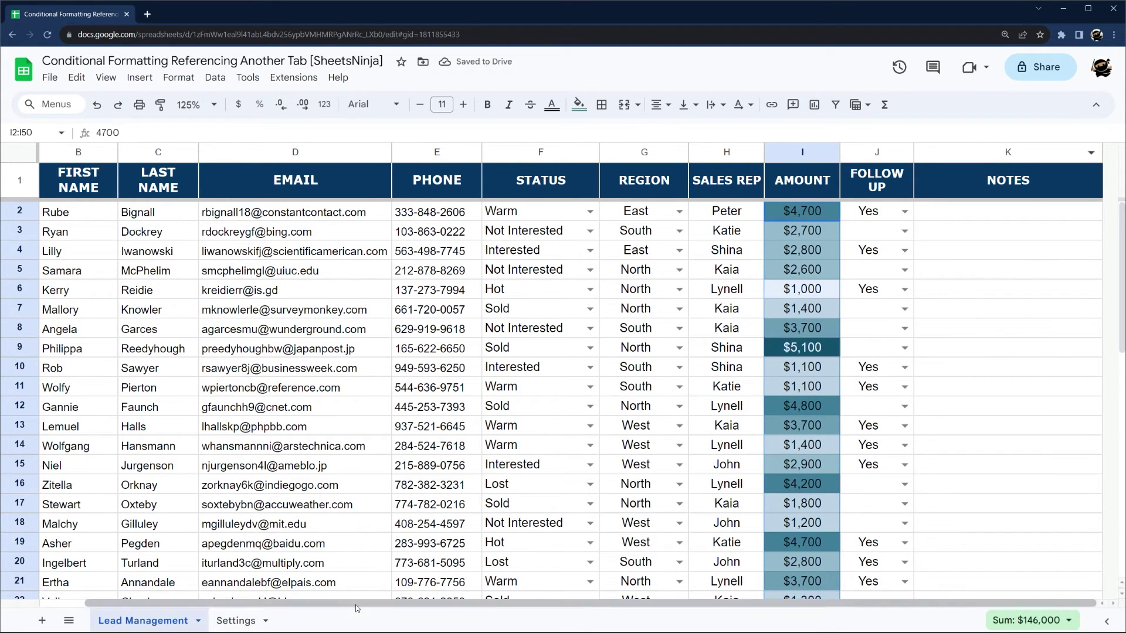
# Try 1500 as the lowest threshold in F2 and compare the small amounts' shading
pyautogui.click(246, 621)
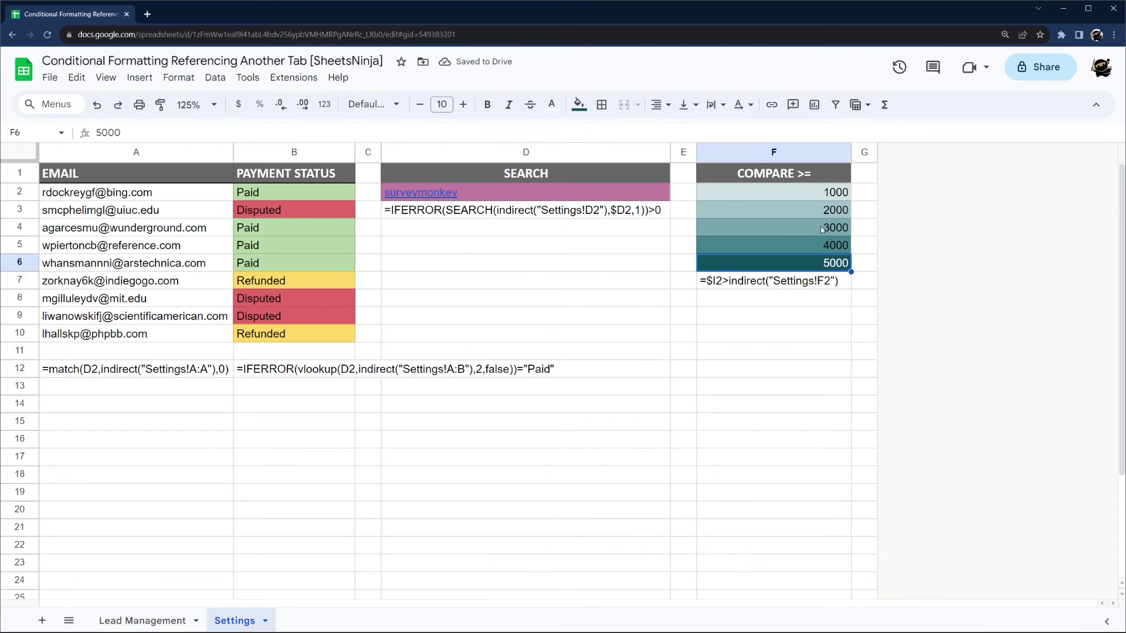
pyautogui.click(830, 197)
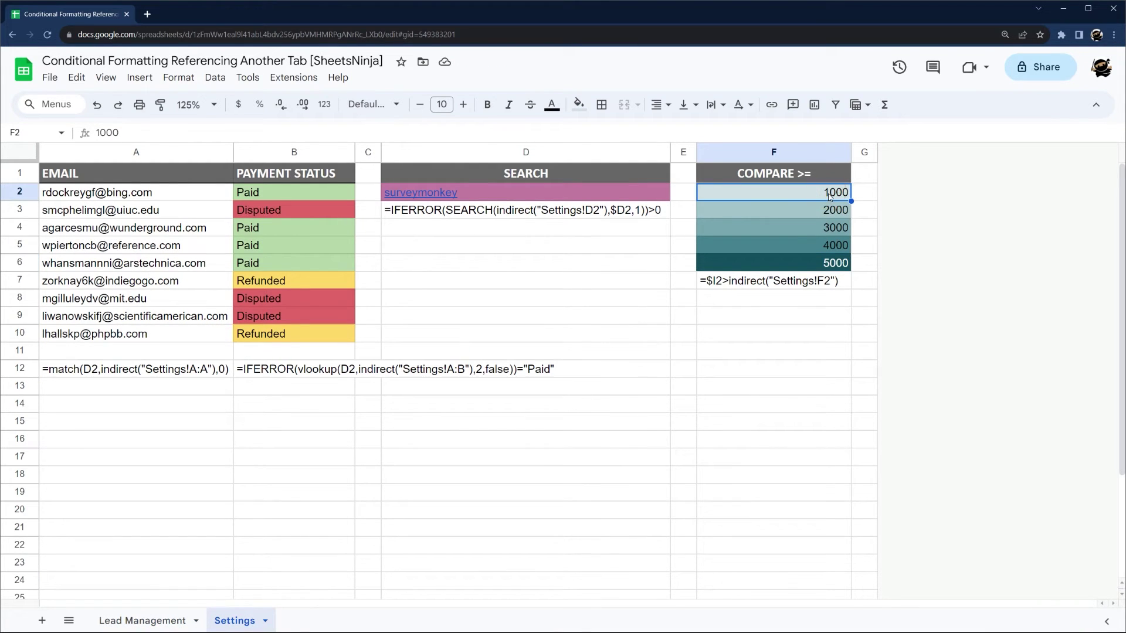
pyautogui.write('150')
pyautogui.press('Return')
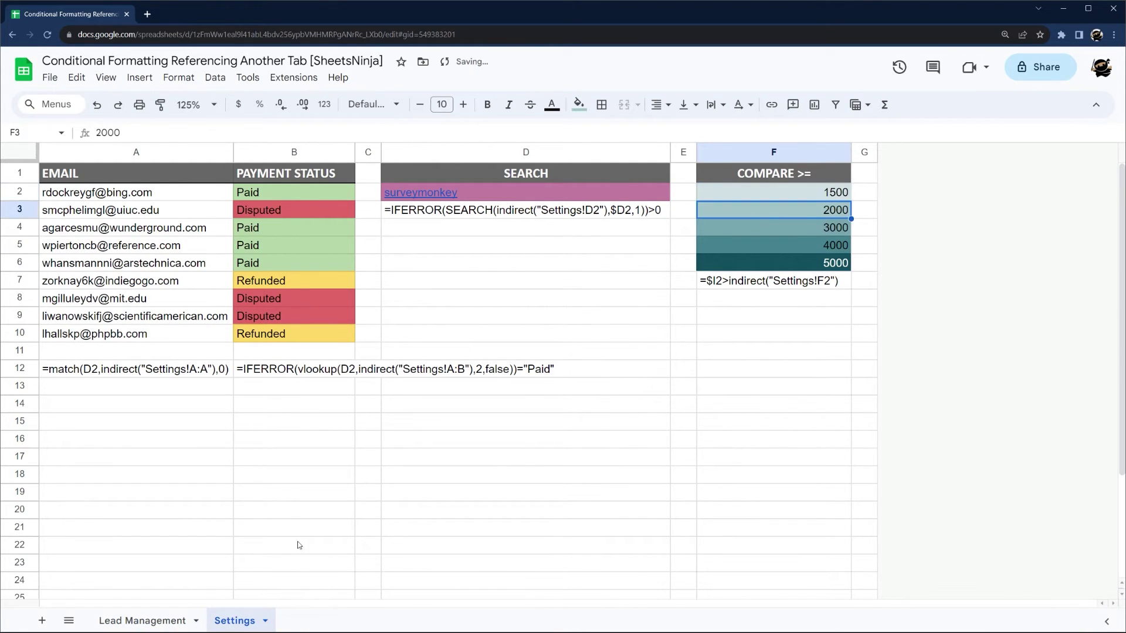
pyautogui.click(150, 620)
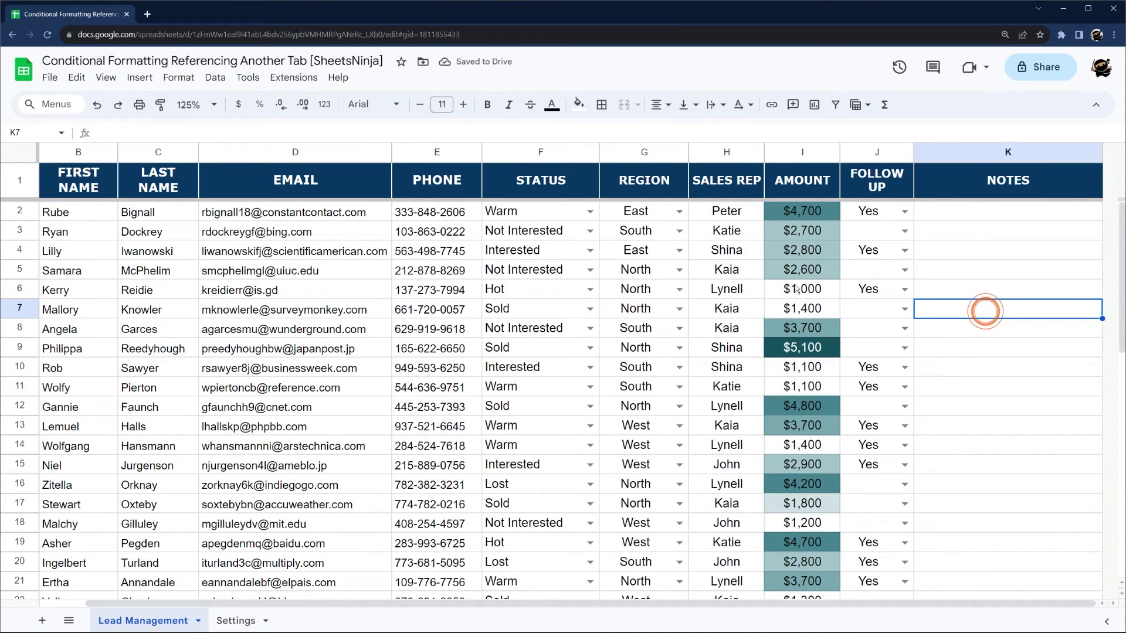
pyautogui.moveTo(802, 289); pyautogui.dragTo(803, 309)
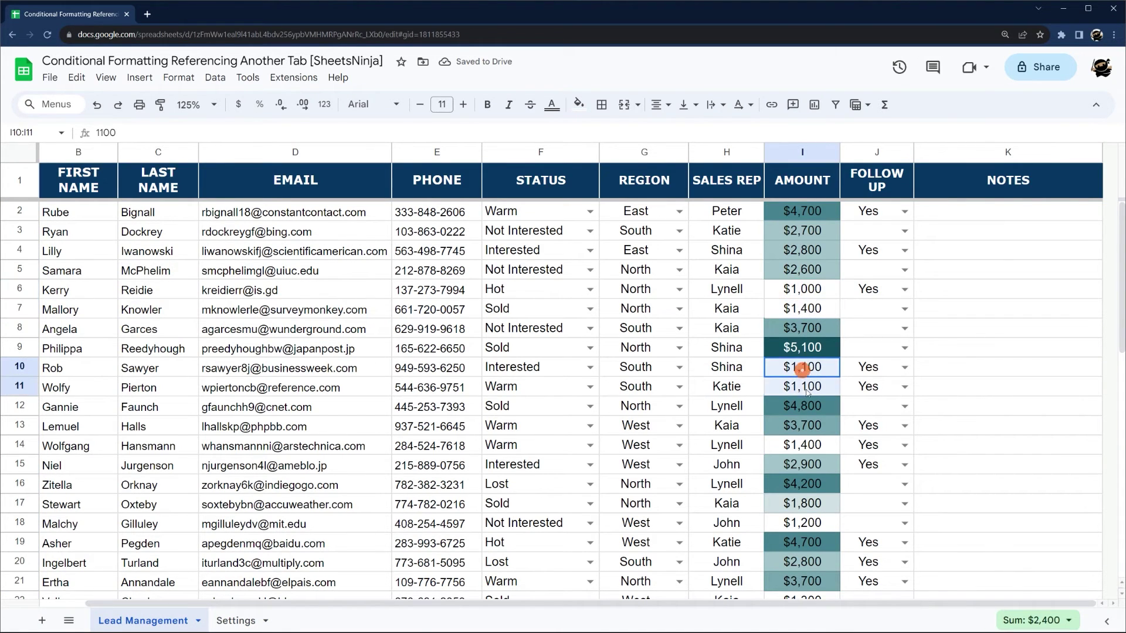
# Try 1200 as the lowest threshold and check the amount shading
pyautogui.click(234, 620)
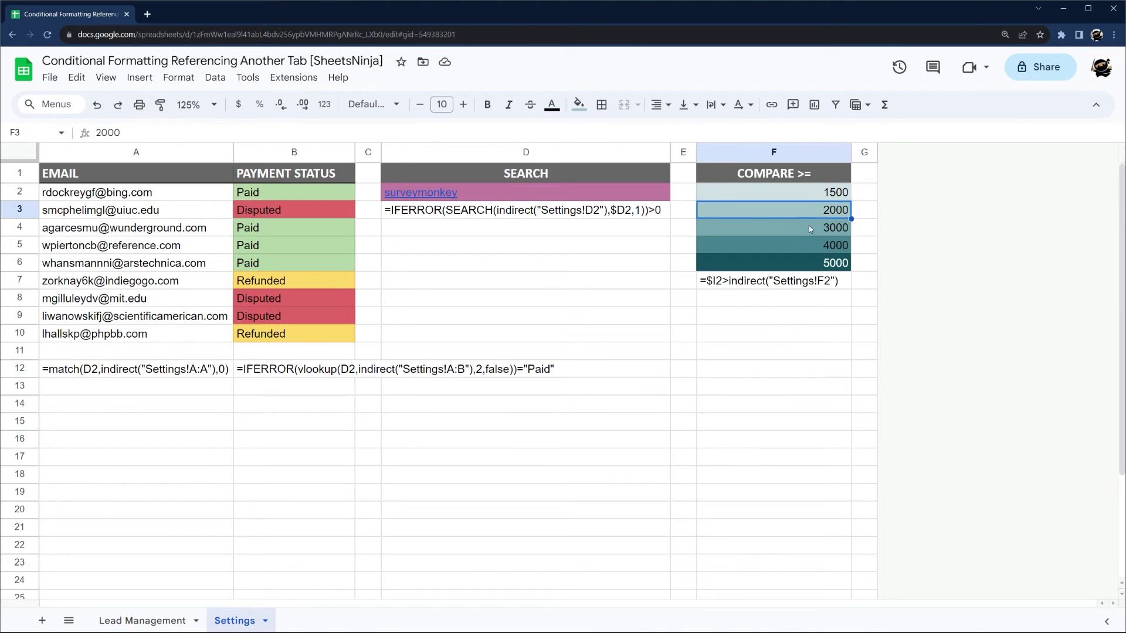
pyautogui.click(832, 193)
pyautogui.write('1200')
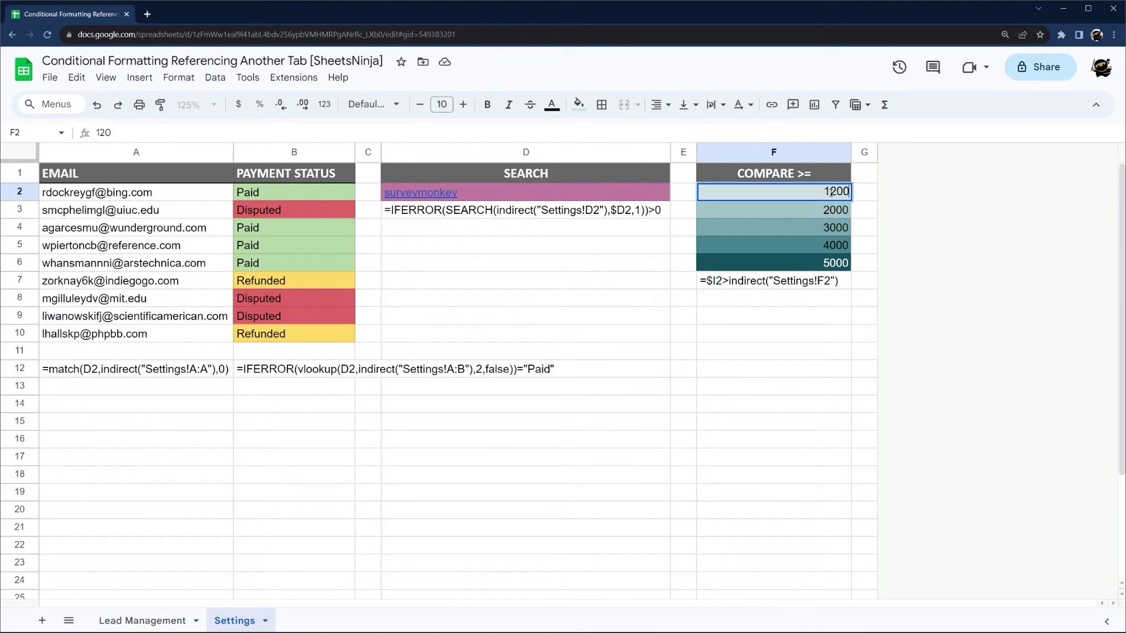
pyautogui.press('Return')
pyautogui.click(176, 618)
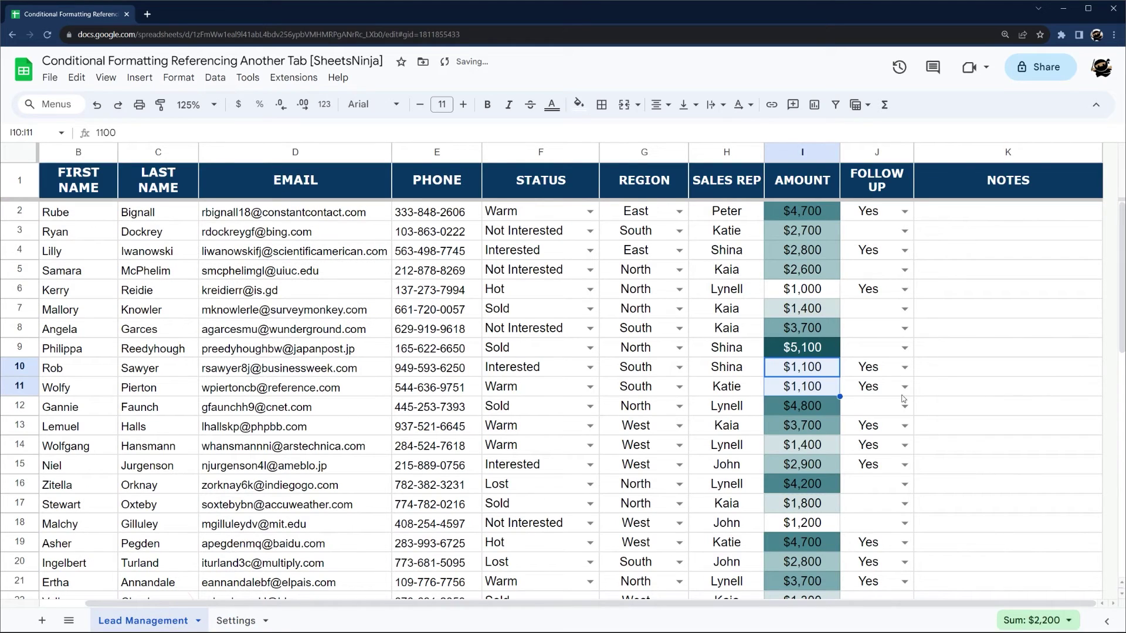
pyautogui.click(1058, 407)
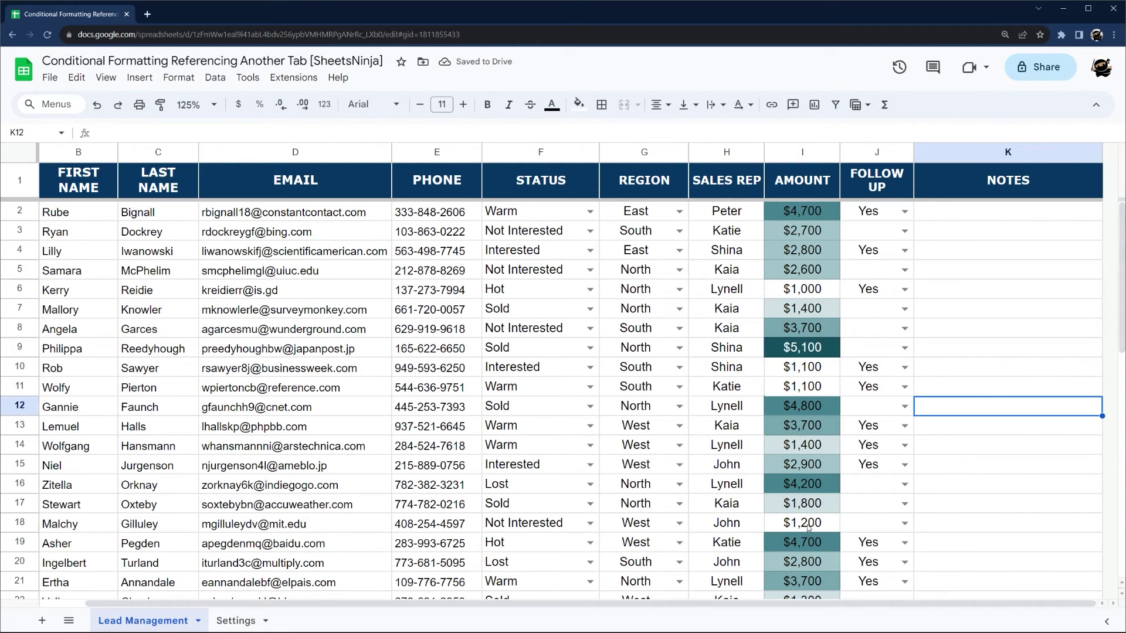
# Try 1150 as the lowest threshold and check the $1,200 amount in row 18
pyautogui.click(235, 620)
pyautogui.click(798, 193)
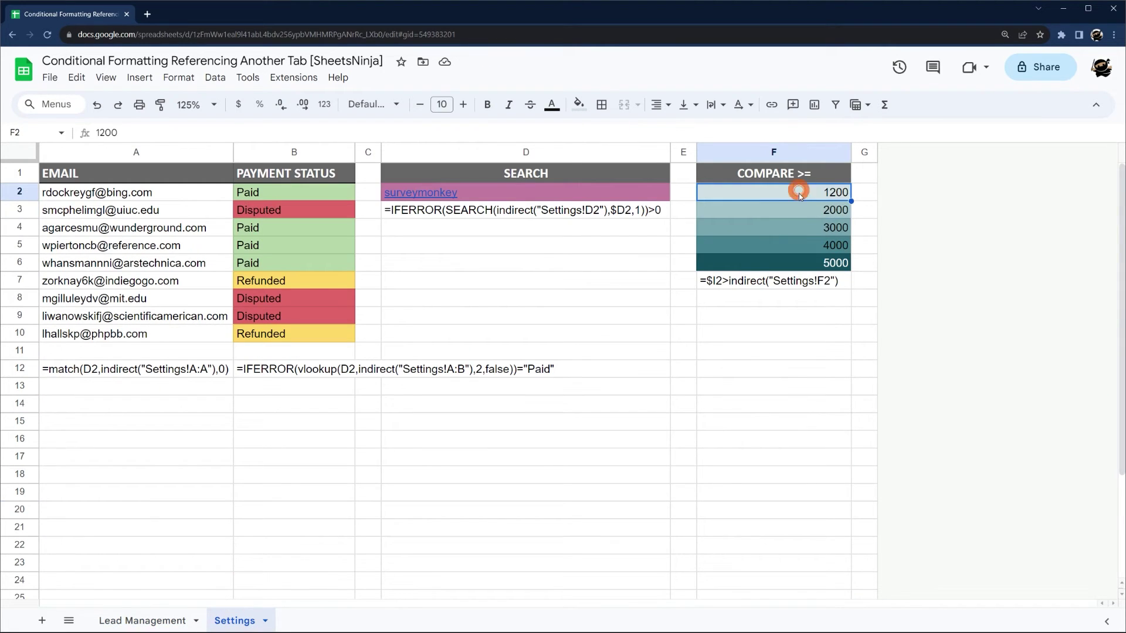
pyautogui.write('1150')
pyautogui.press('Return')
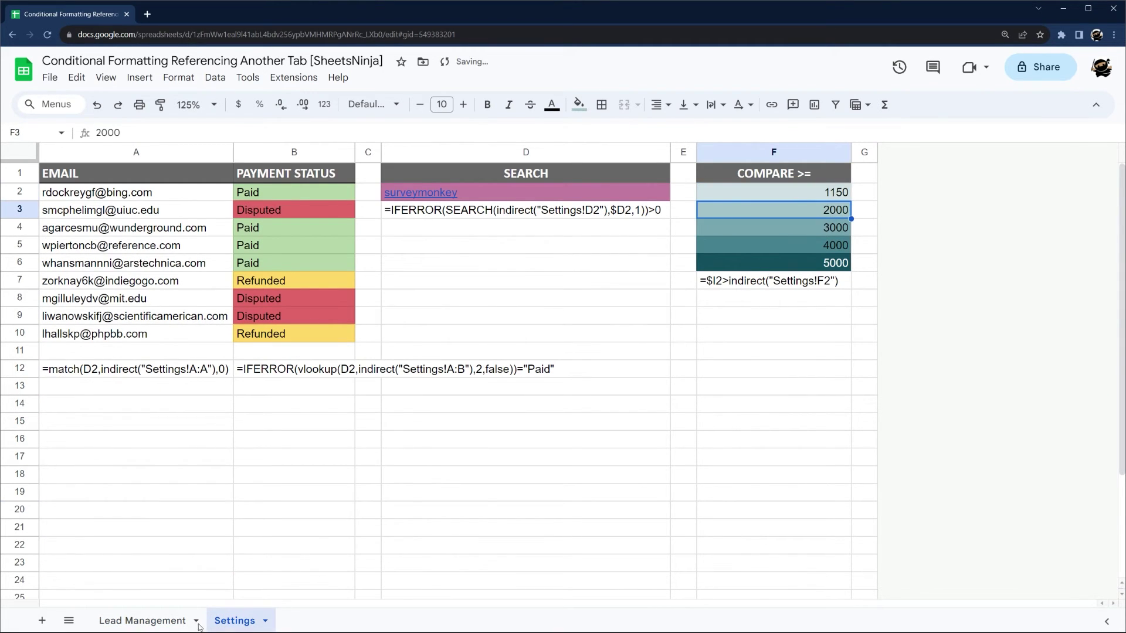
pyautogui.click(198, 624)
pyautogui.click(1064, 524)
pyautogui.click(831, 521)
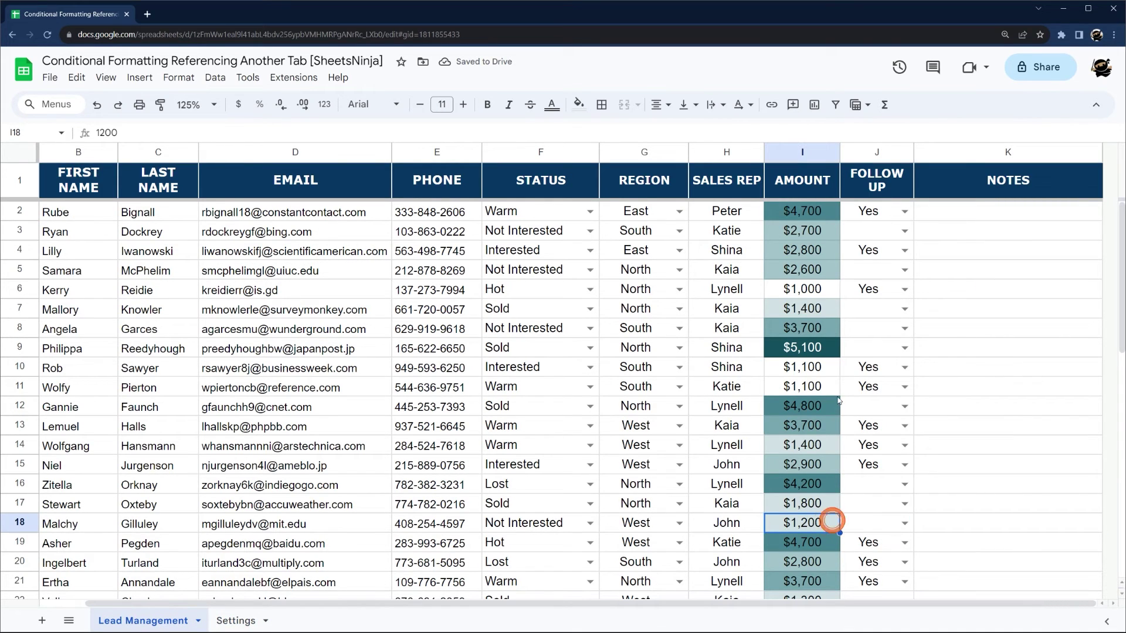
# Try 1050 as the lowest threshold and check the $1,000 amount in row 6
pyautogui.click(241, 621)
pyautogui.click(814, 194)
pyautogui.write('1050')
pyautogui.press('Return')
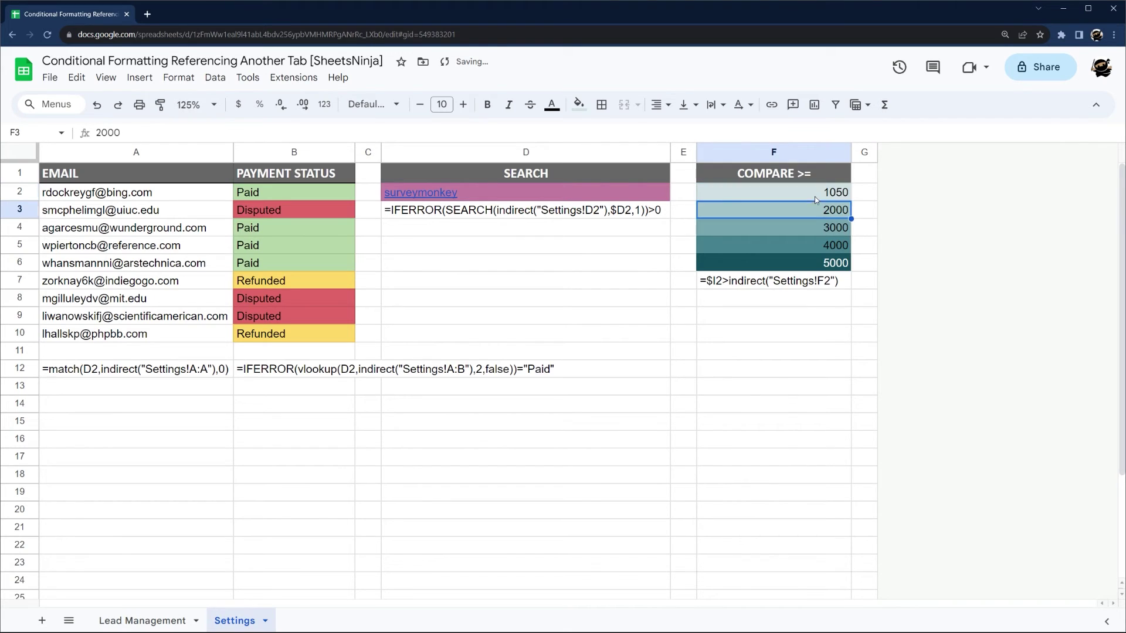
pyautogui.click(143, 620)
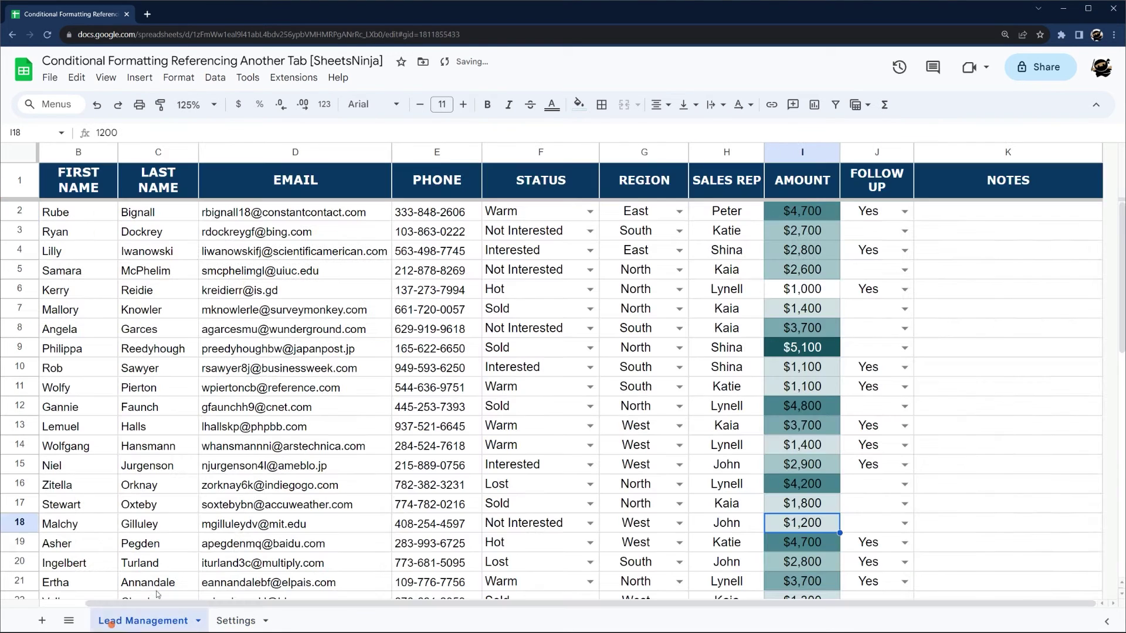
pyautogui.click(787, 293)
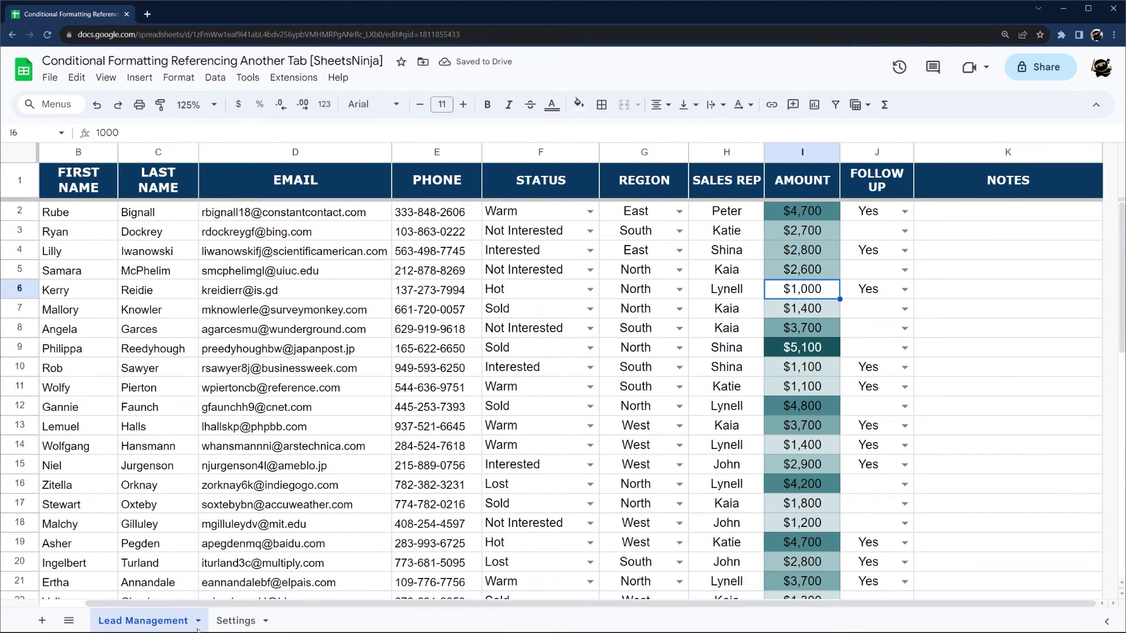
# Set the lowest threshold in F2 to 1100 and check the shading on Lead Management
pyautogui.click(245, 624)
pyautogui.click(817, 193)
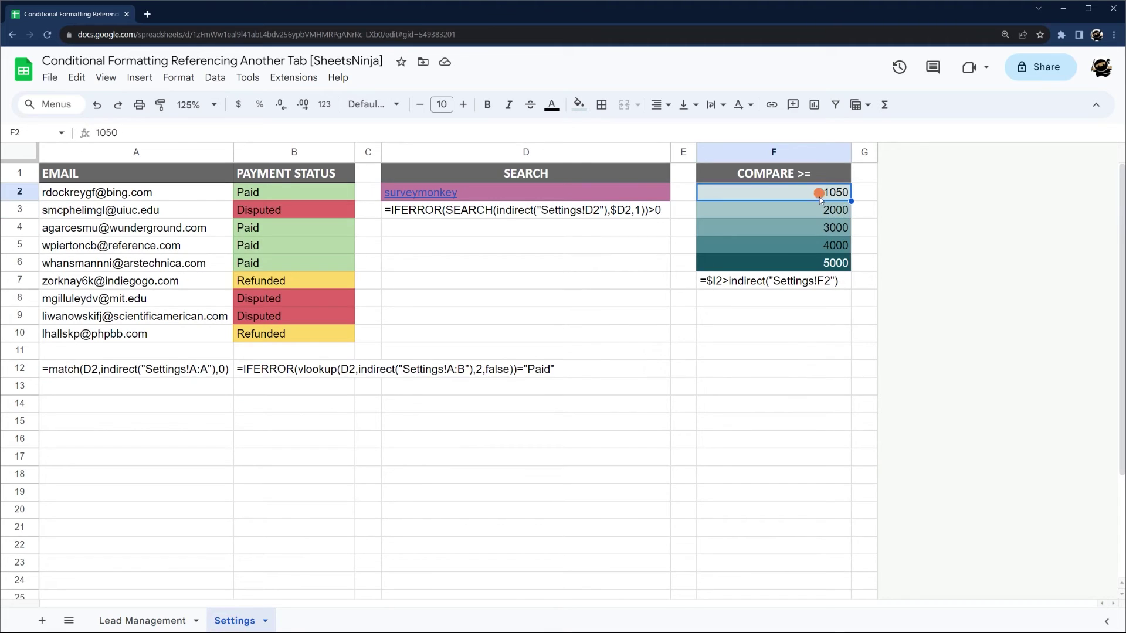
pyautogui.write('11')
pyautogui.press('Return')
pyautogui.click(814, 172)
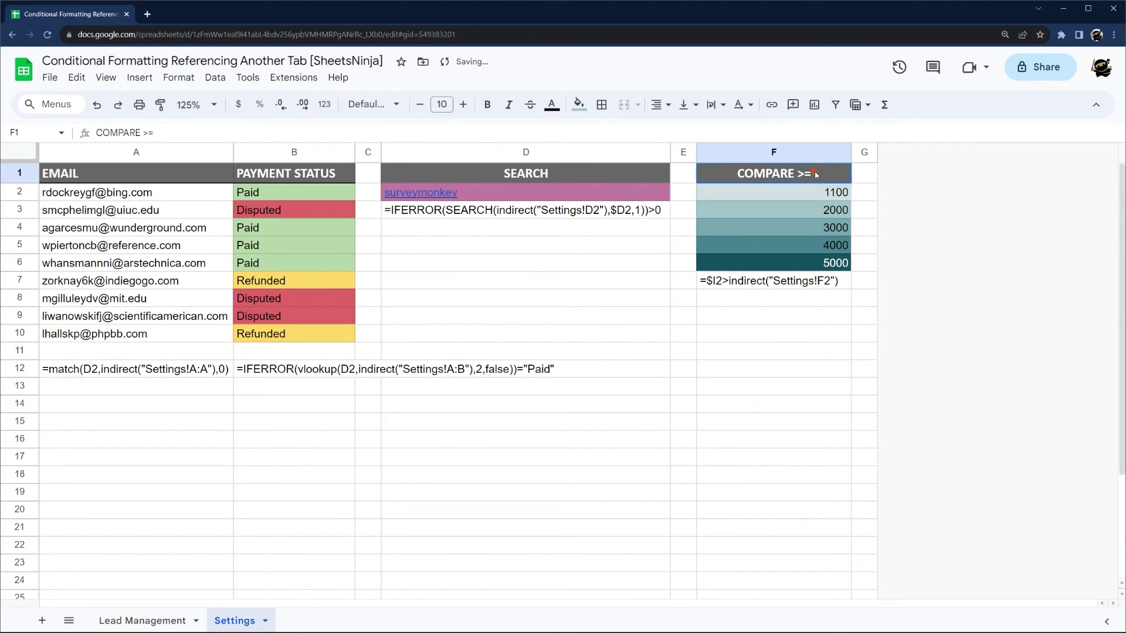
pyautogui.click(731, 288)
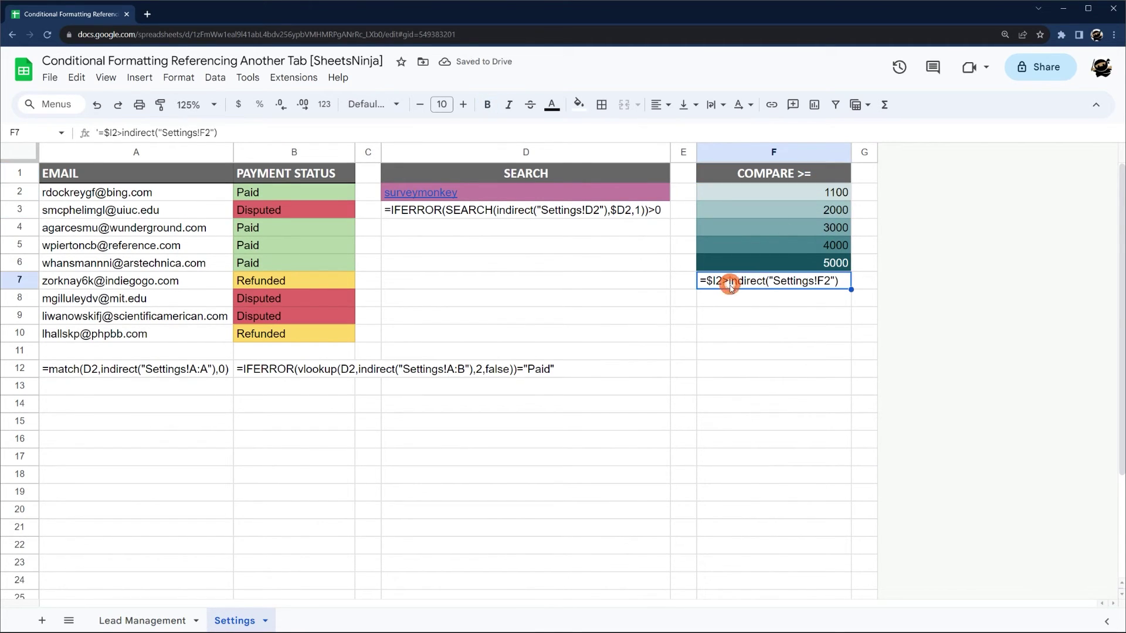
pyautogui.click(157, 619)
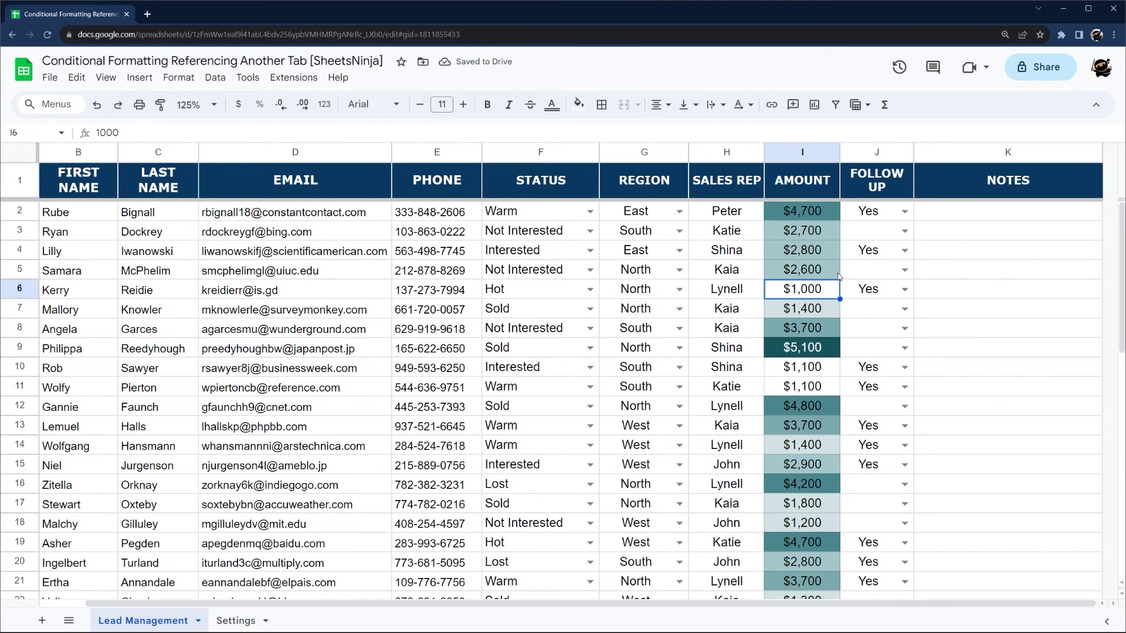
# Recheck the 1100 threshold, then select the $2,700 amount in I3 and open the Format menu
pyautogui.click(235, 620)
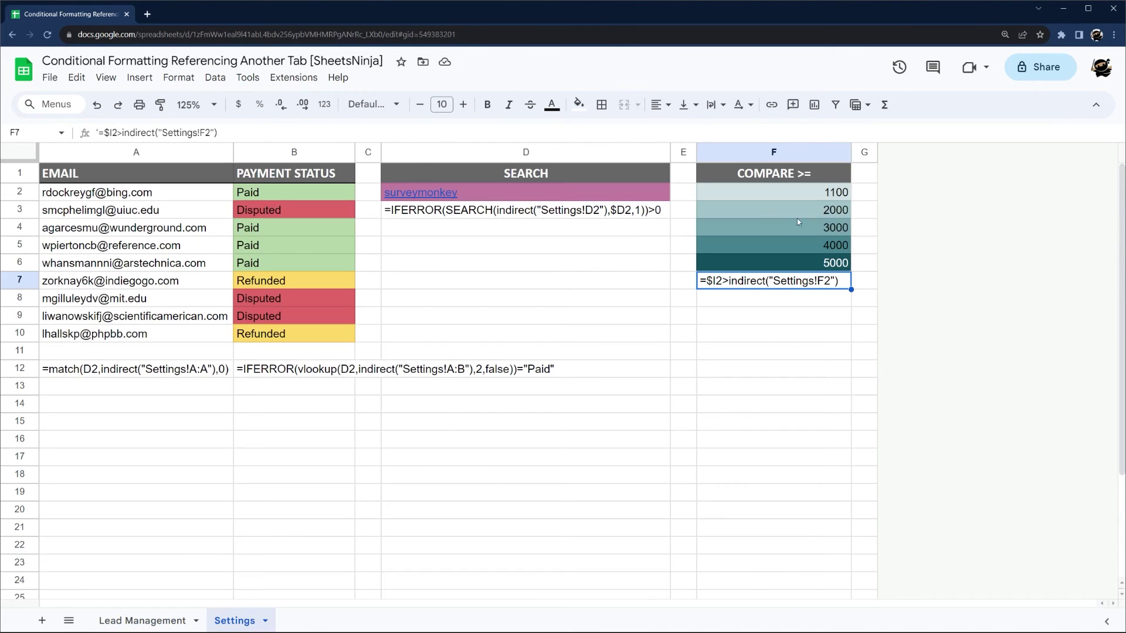
pyautogui.click(832, 198)
pyautogui.click(169, 619)
pyautogui.click(803, 231)
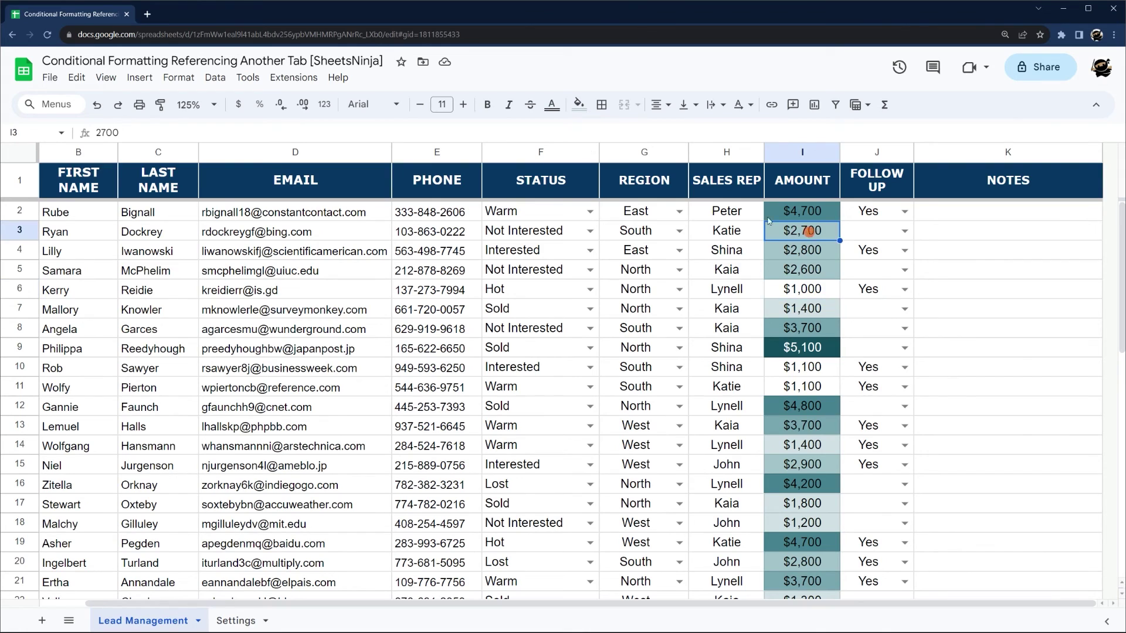
pyautogui.click(170, 78)
# Edit the fifth amount rule and the Settings!F3 rule to compare with >=
pyautogui.click(202, 309)
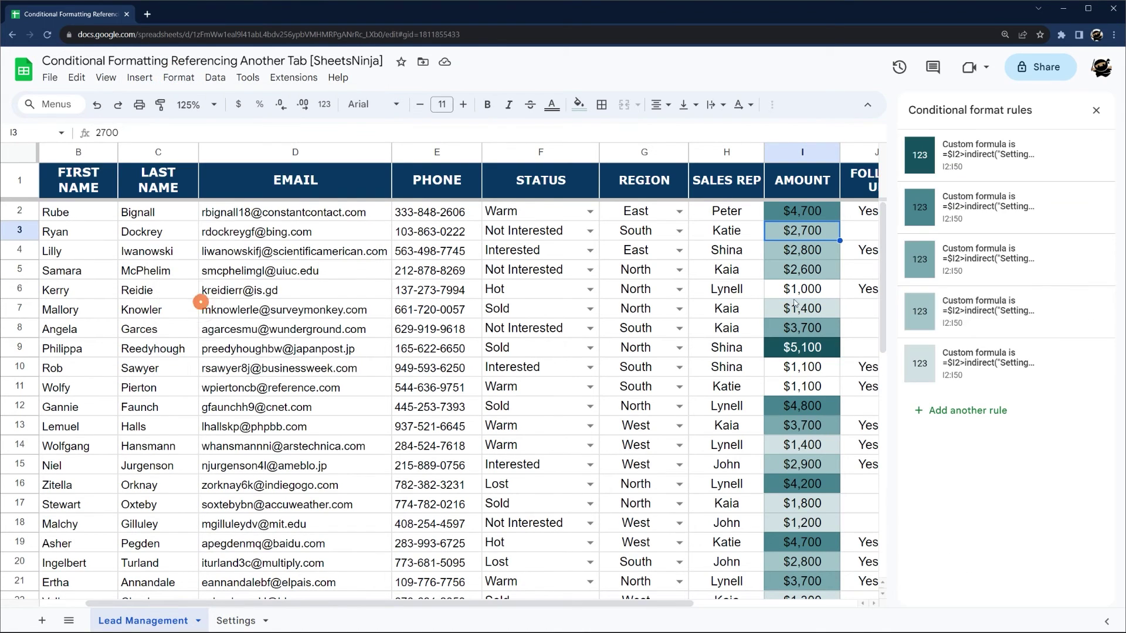
pyautogui.click(967, 369)
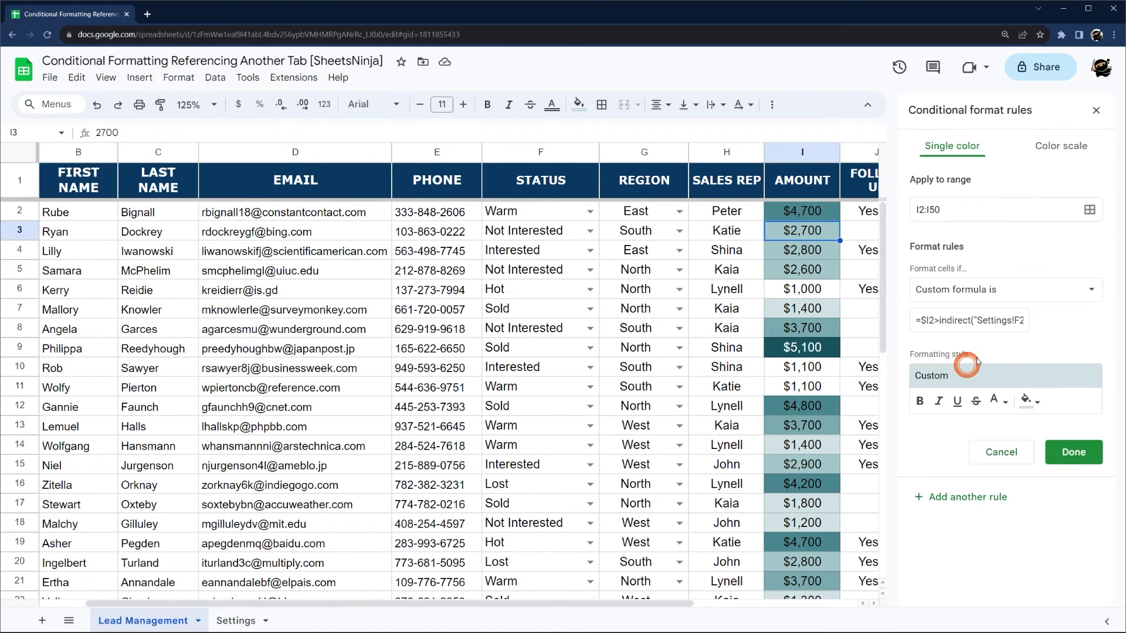
pyautogui.click(939, 321)
pyautogui.click(1074, 452)
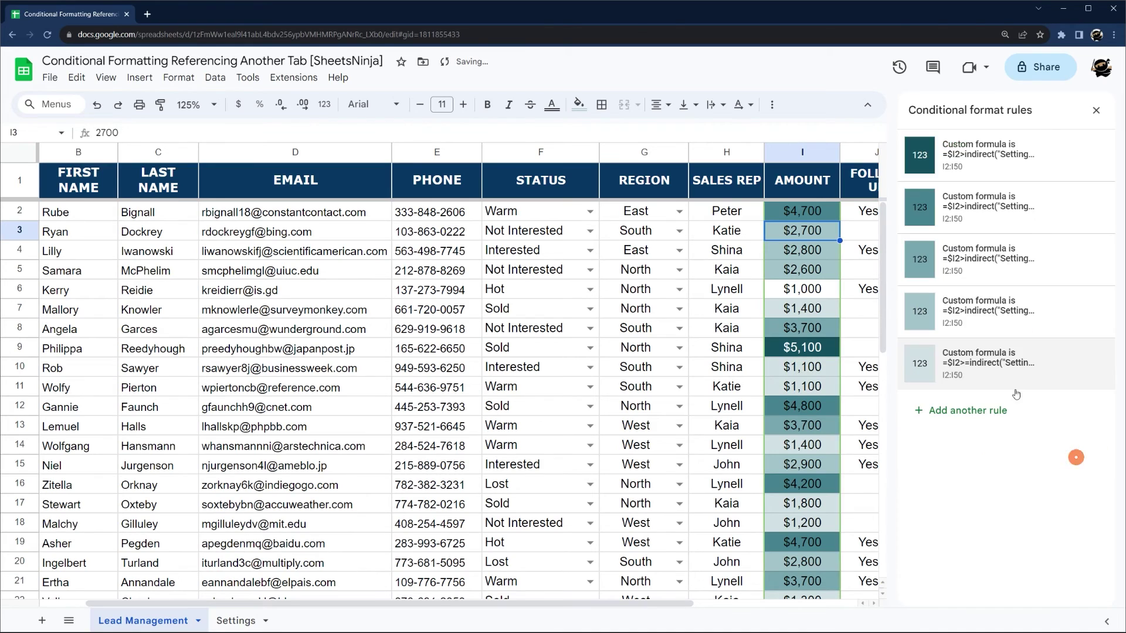
pyautogui.click(965, 320)
pyautogui.click(935, 322)
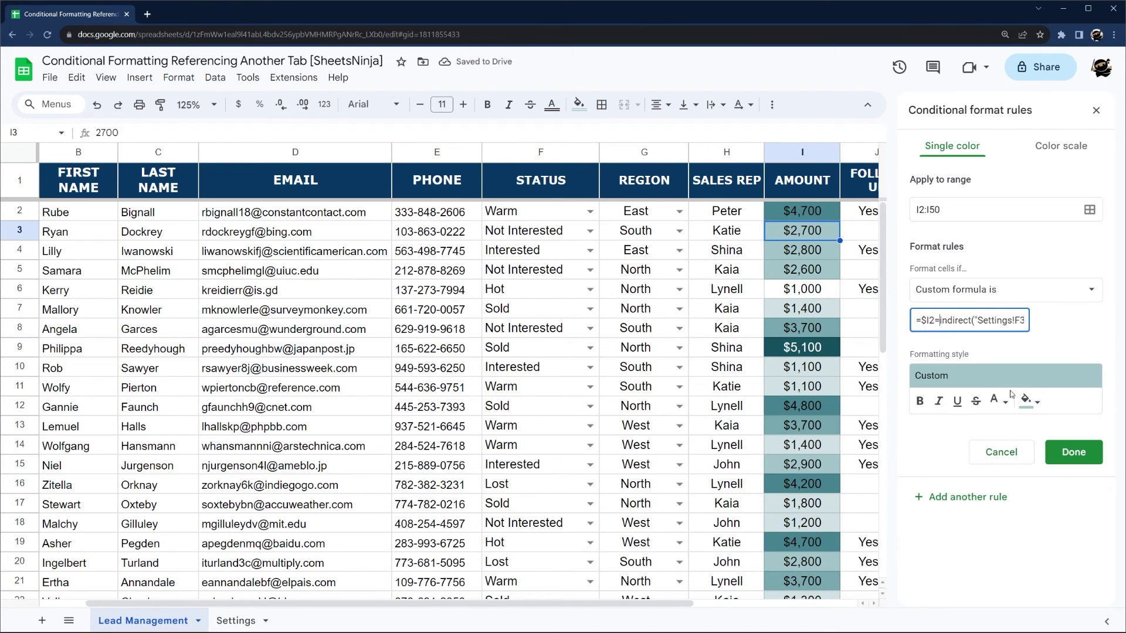
pyautogui.click(1059, 449)
# Change the F4 and second rules to >=, recheck the fourth rule, and close the panel
pyautogui.click(950, 256)
pyautogui.click(936, 321)
pyautogui.write('=')
pyautogui.click(1067, 450)
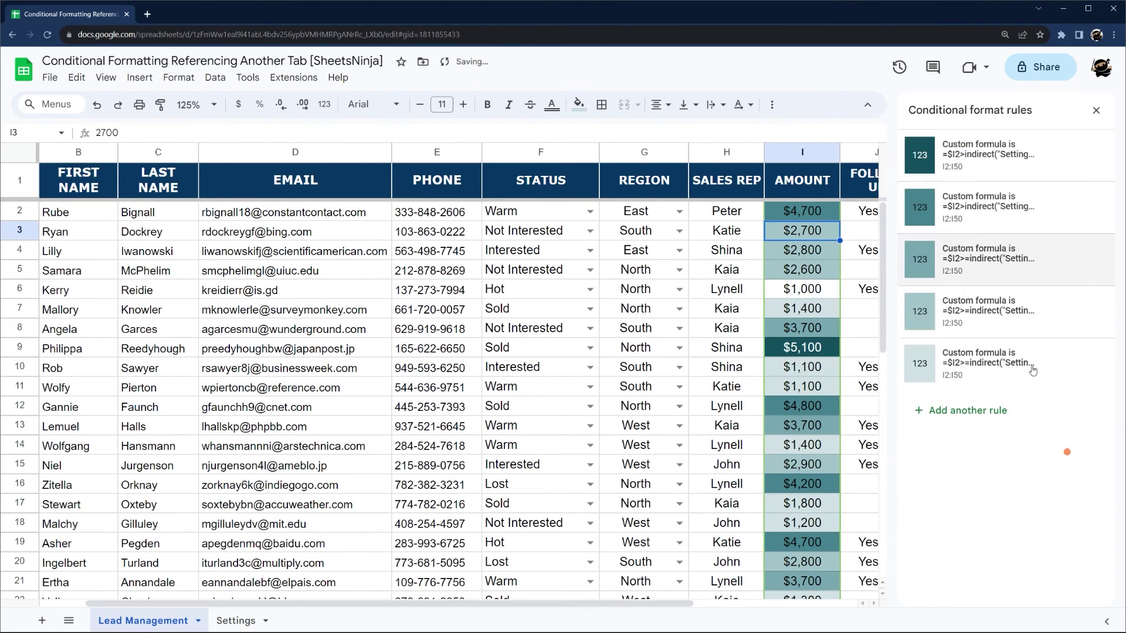
pyautogui.click(973, 207)
pyautogui.click(936, 321)
pyautogui.write('=')
pyautogui.click(1067, 451)
pyautogui.click(981, 296)
pyautogui.click(1068, 450)
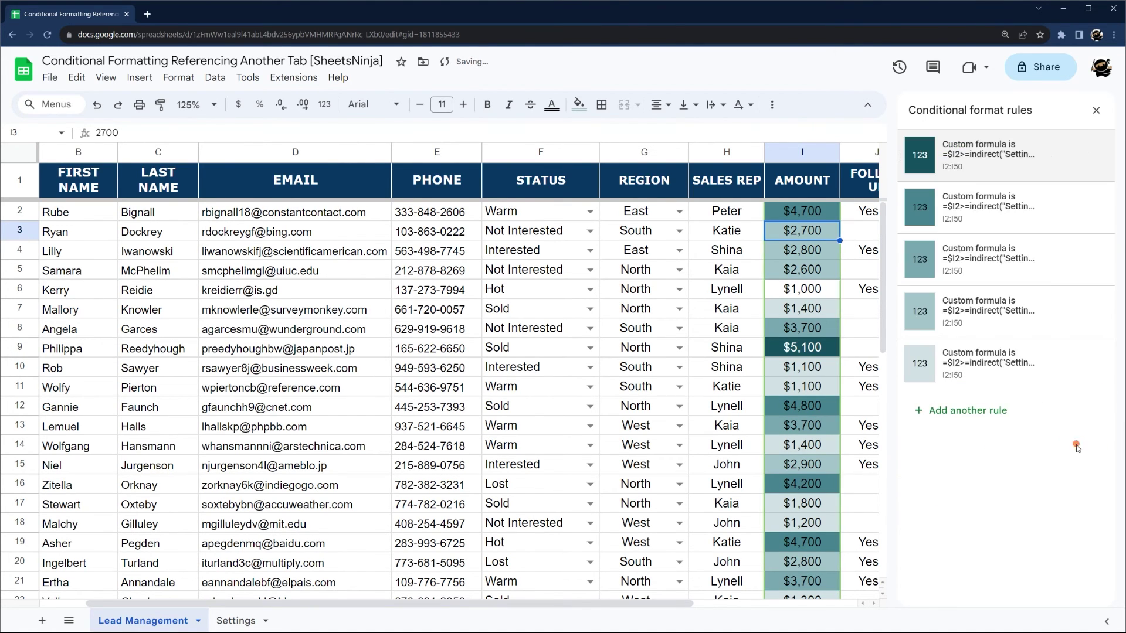
pyautogui.click(1096, 110)
# Check the $1,100 amount in row 10, then set the lowest Settings threshold to 1101
pyautogui.click(800, 367)
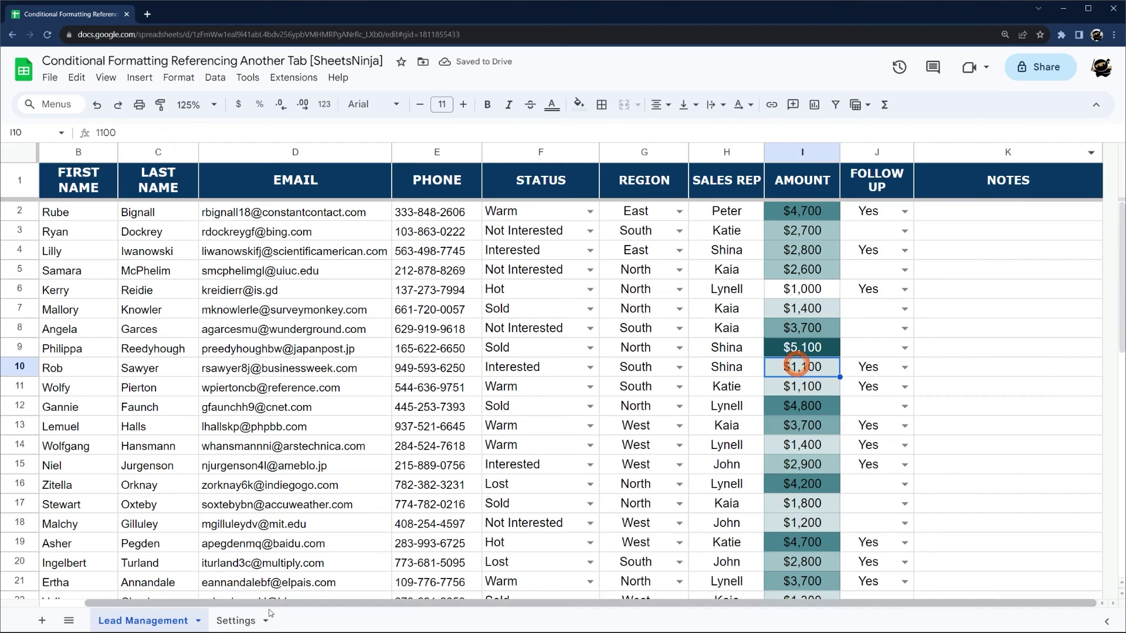
pyautogui.click(235, 621)
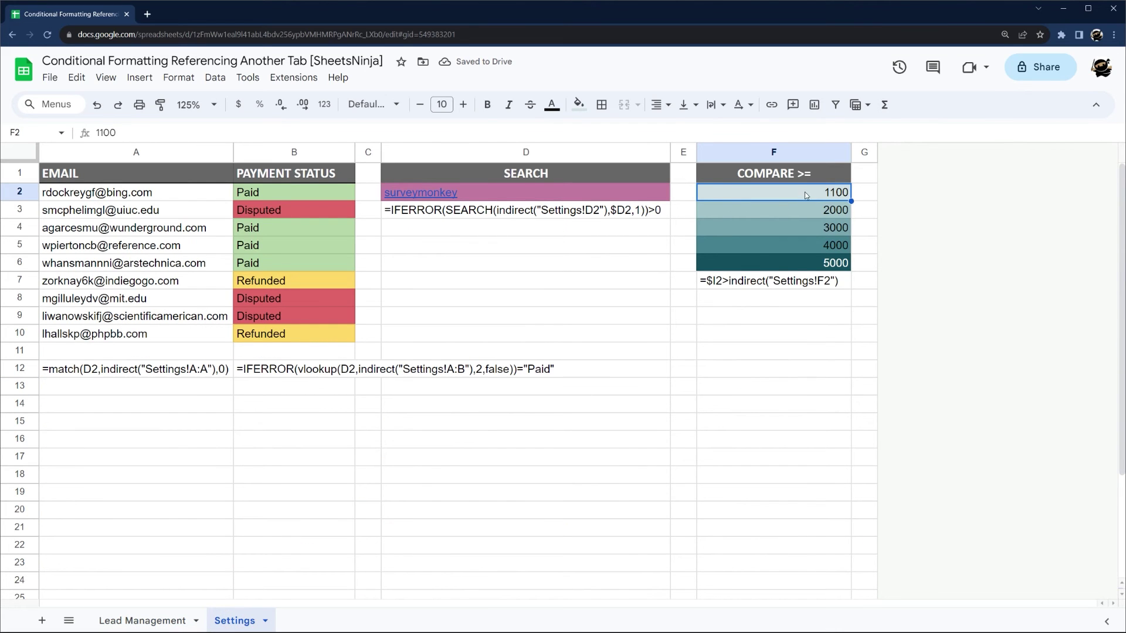
pyautogui.write('11')
pyautogui.press('Return')
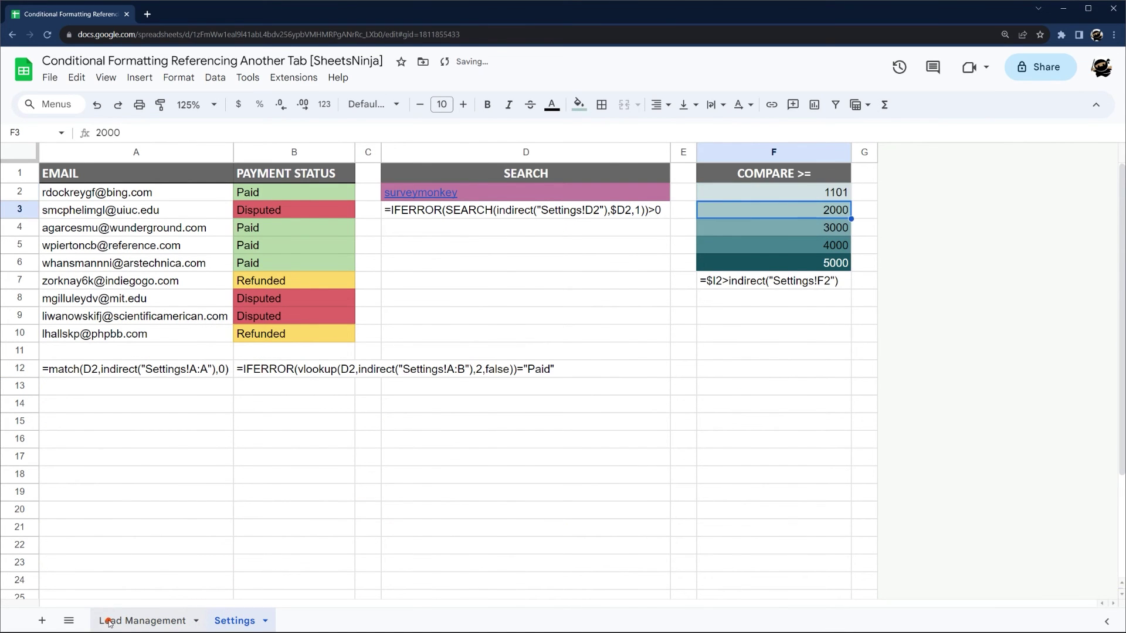
# Compare the shading of amounts I2:I16 against the five thresholds in Settings F2:F6
pyautogui.click(109, 620)
pyautogui.click(1010, 423)
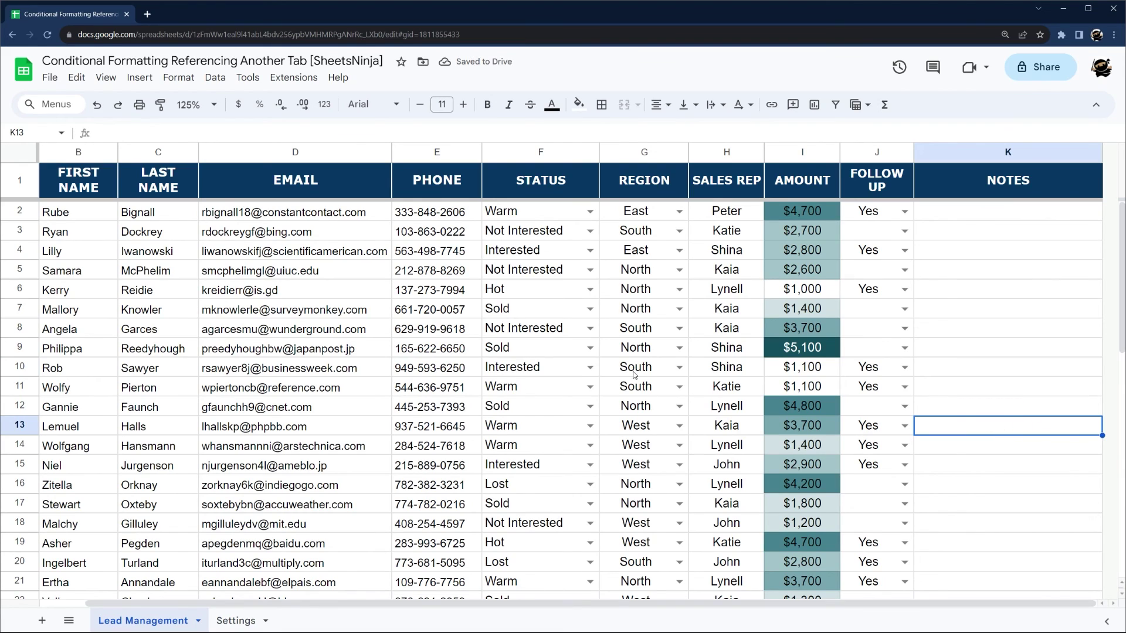
pyautogui.moveTo(822, 216); pyautogui.dragTo(802, 484)
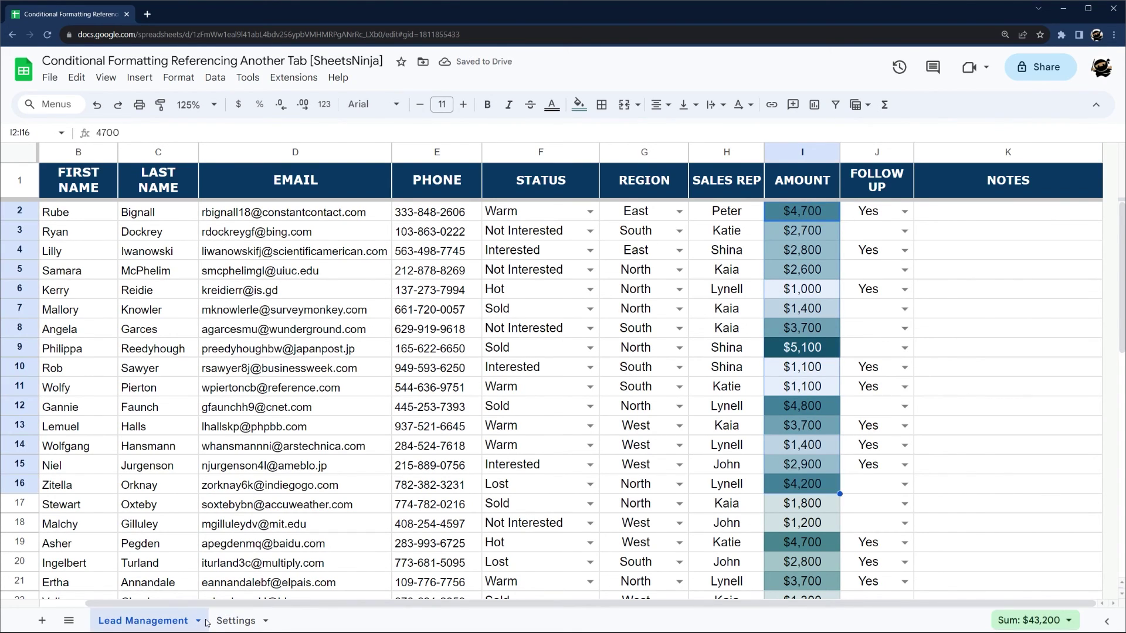
pyautogui.click(236, 620)
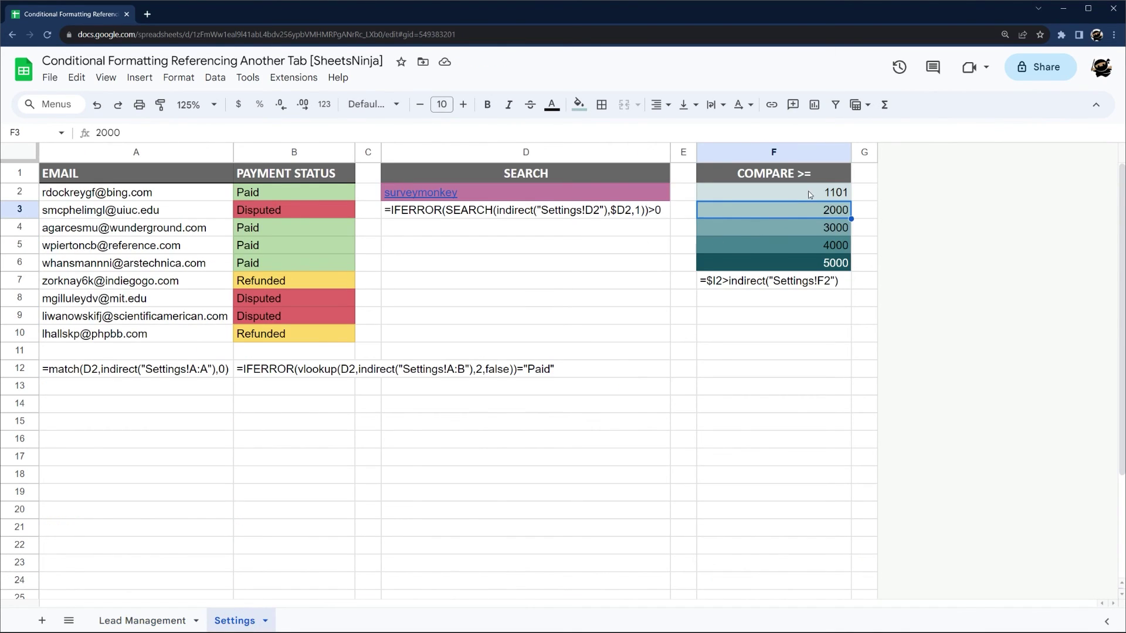
pyautogui.moveTo(808, 192); pyautogui.dragTo(802, 264)
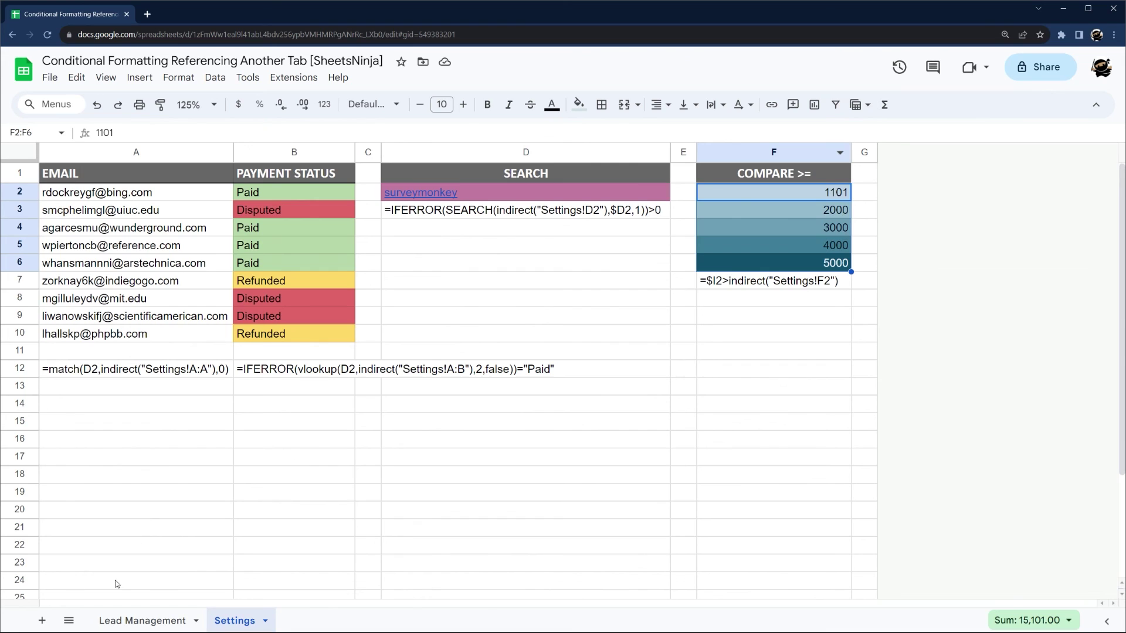
pyautogui.click(129, 621)
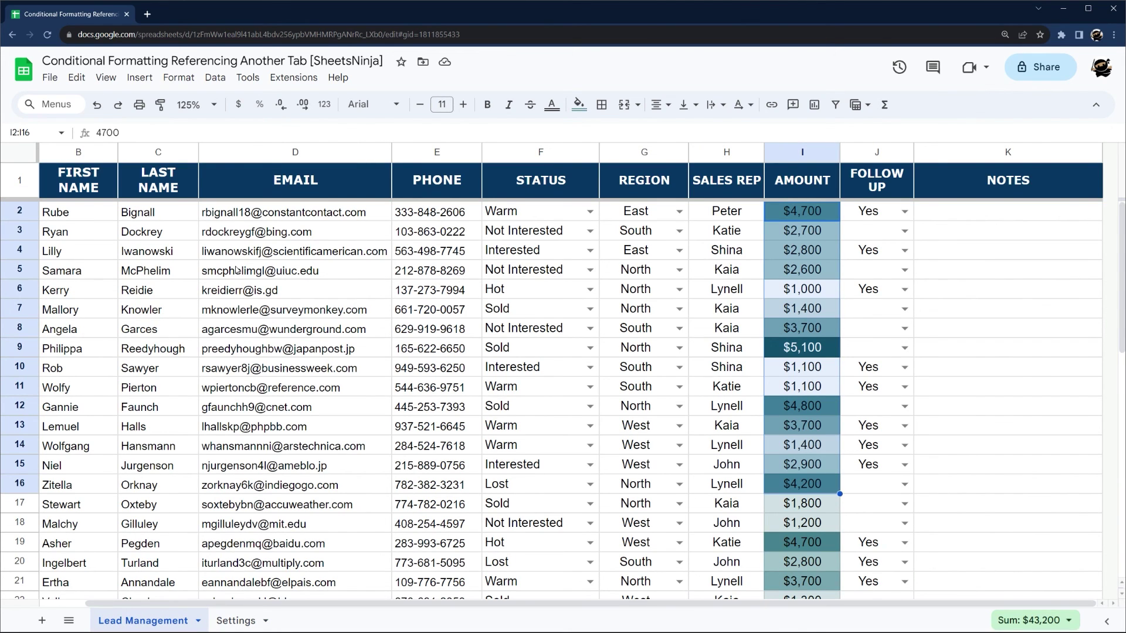
pyautogui.moveTo(237, 270)
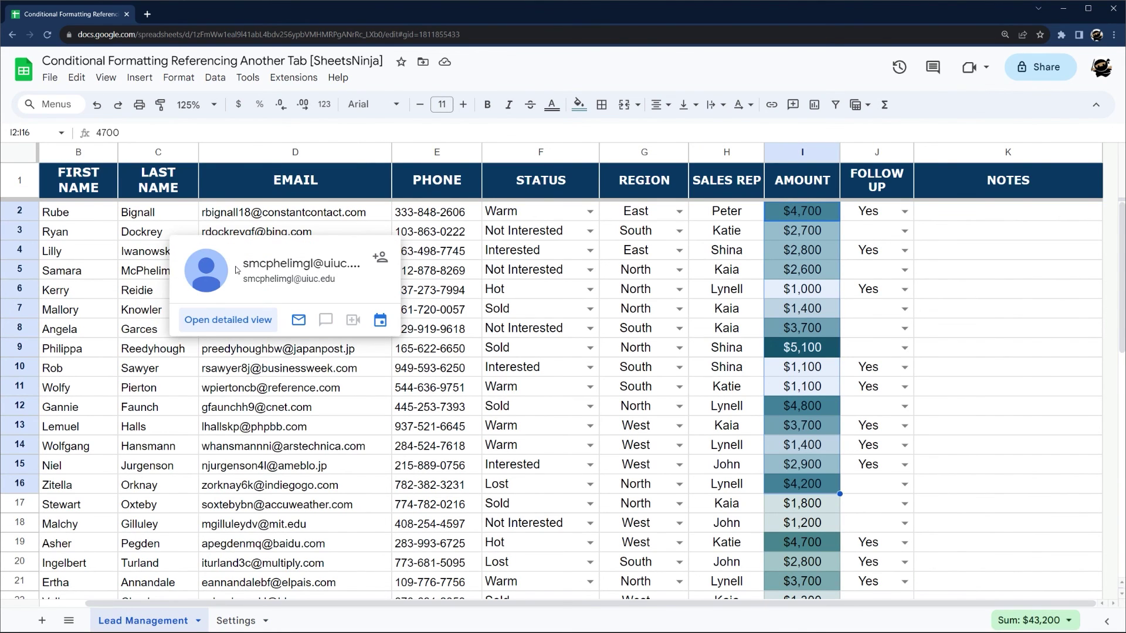
pyautogui.click(152, 216)
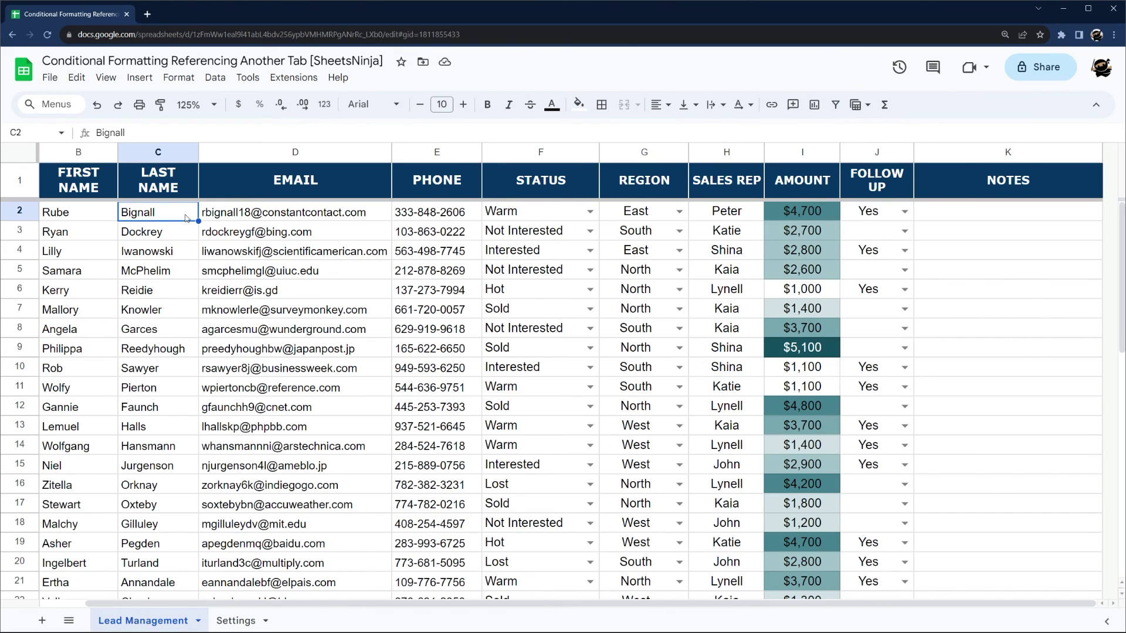